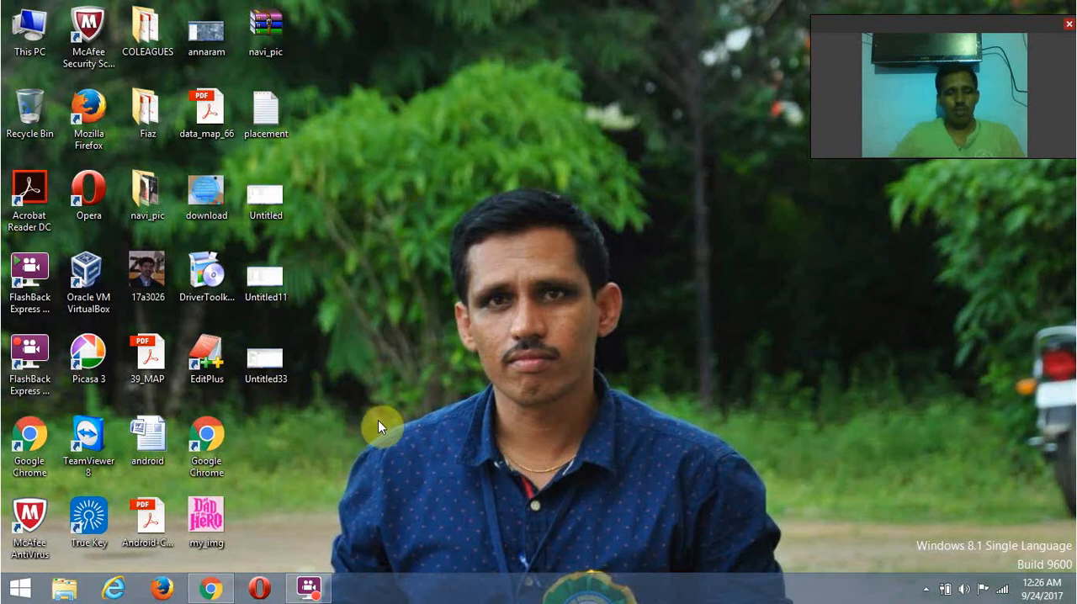
# - Switch to Chrome, open Google in a new tab and enter "adt-bundle" as the search text
pyautogui.moveTo(216, 592)
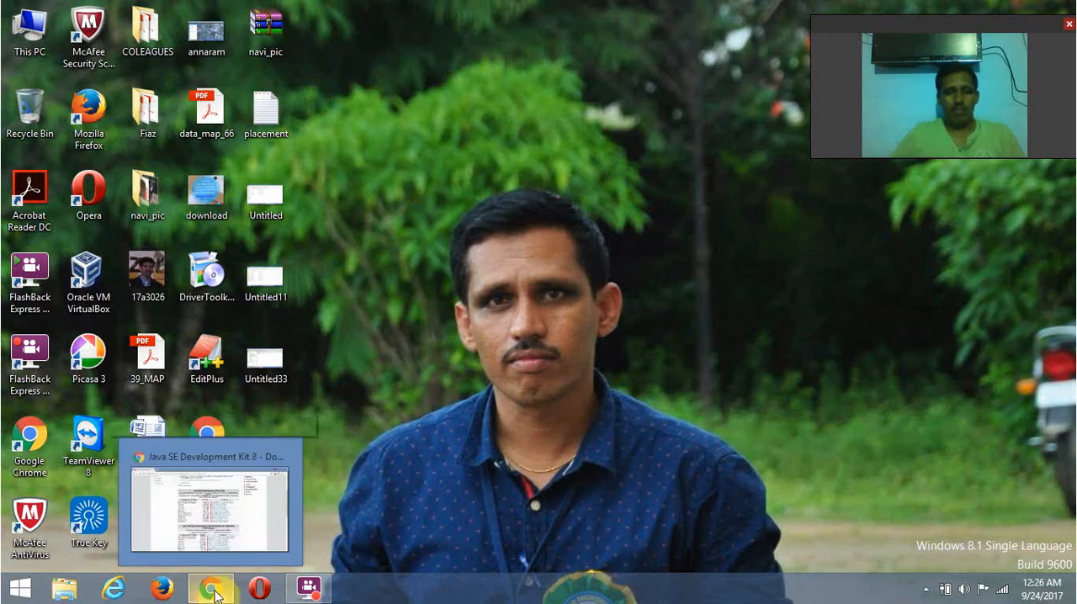
pyautogui.click(215, 592)
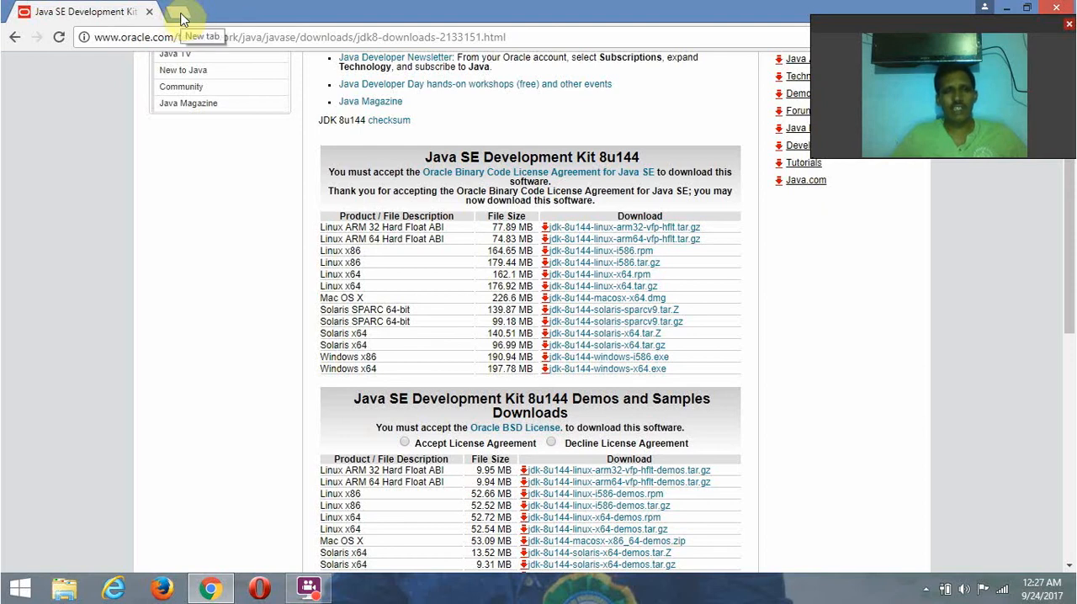
pyautogui.click(180, 14)
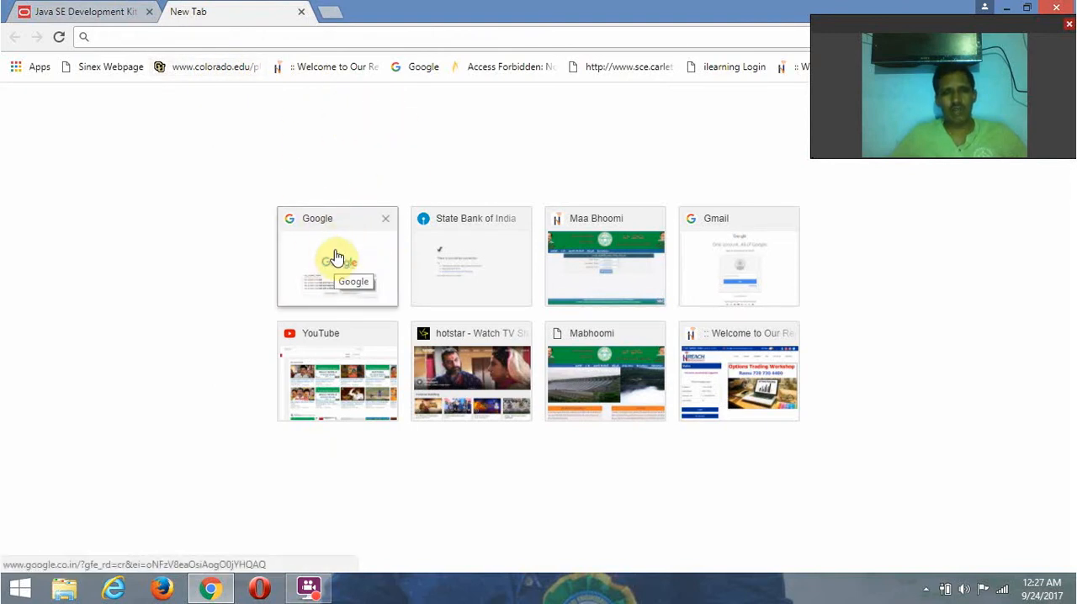
pyautogui.click(335, 256)
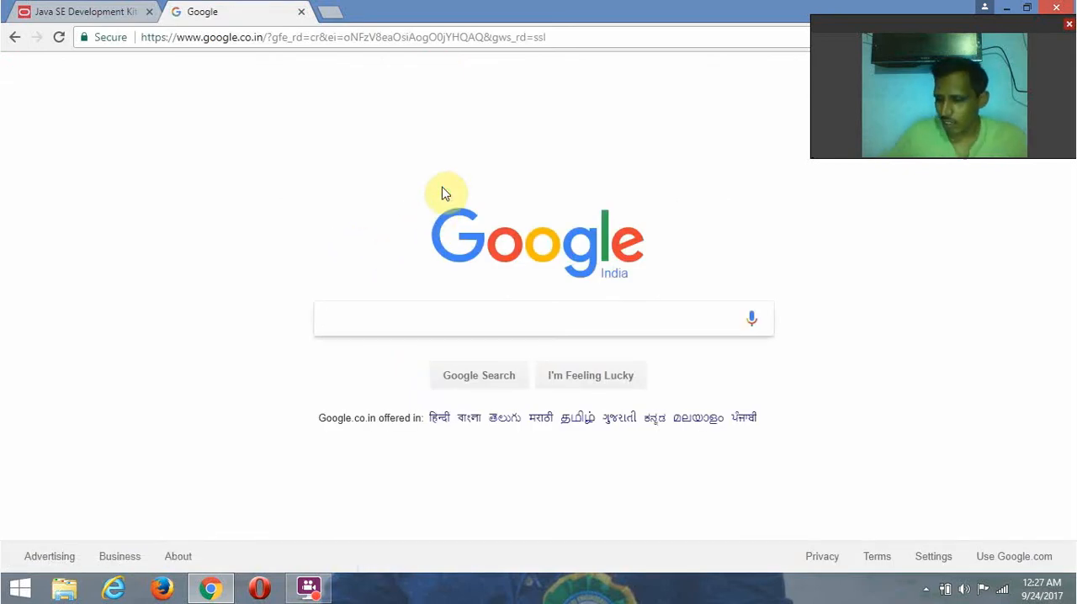
pyautogui.write('a')
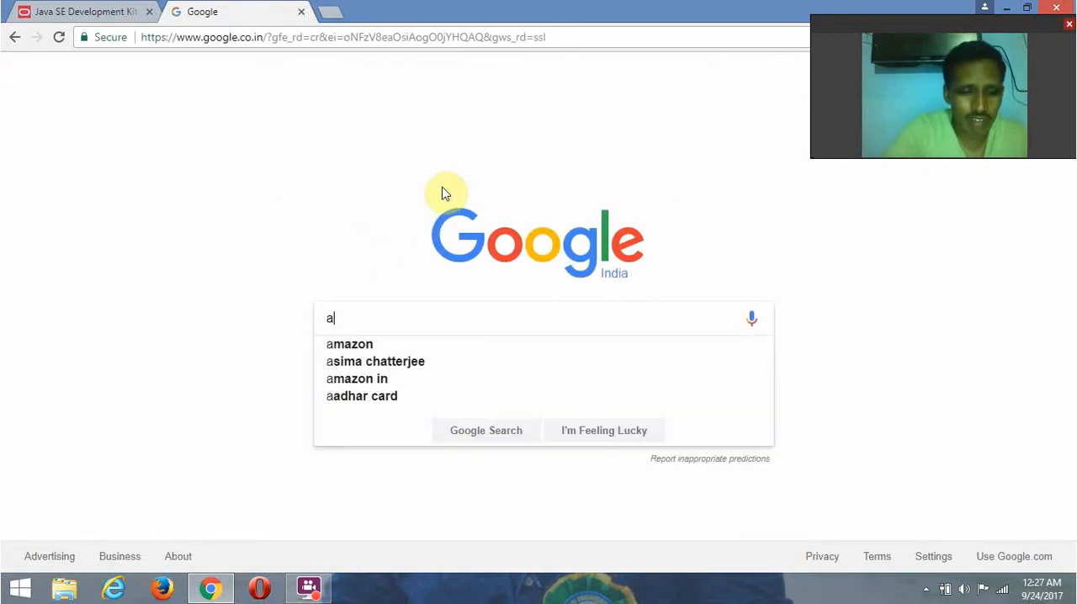
pyautogui.write('dt-')
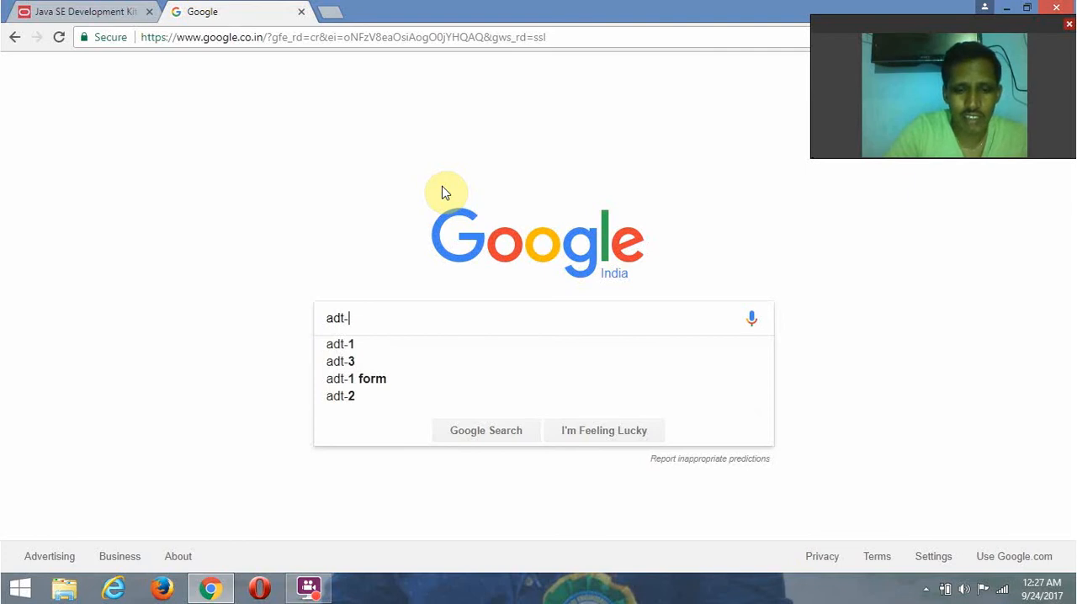
pyautogui.write('b')
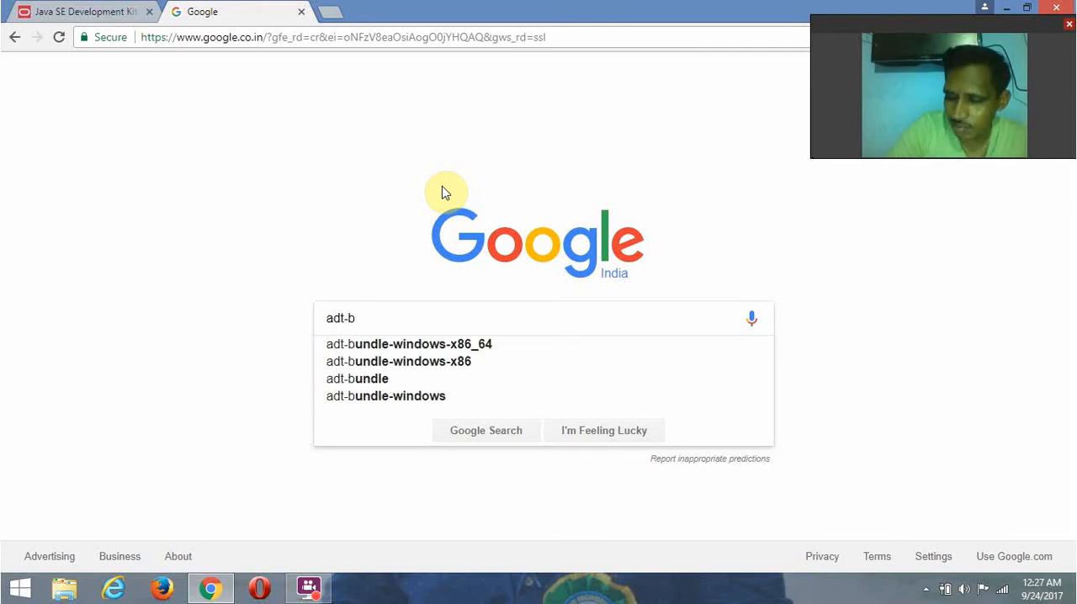
pyautogui.write('undle')
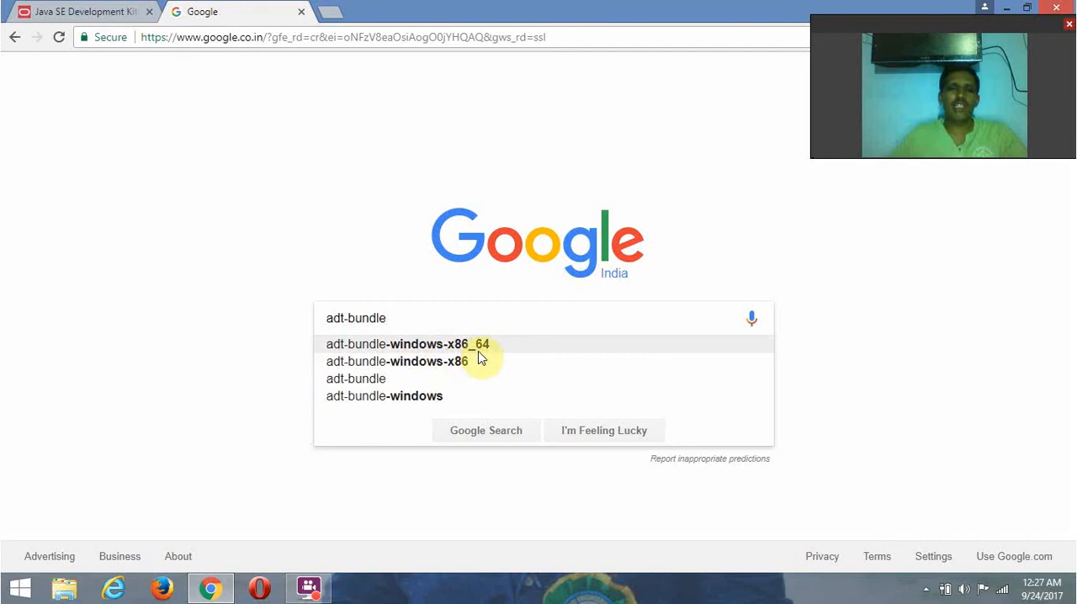
# - Check the computer's system type in the This PC properties and close the System window
pyautogui.click(1005, 7)
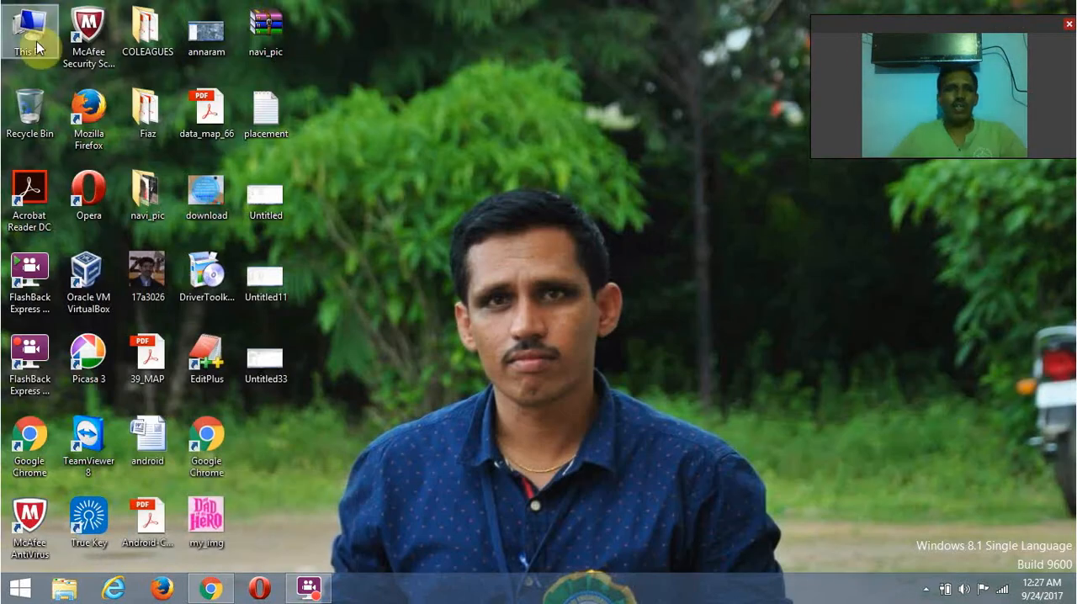
pyautogui.rightClick(38, 37)
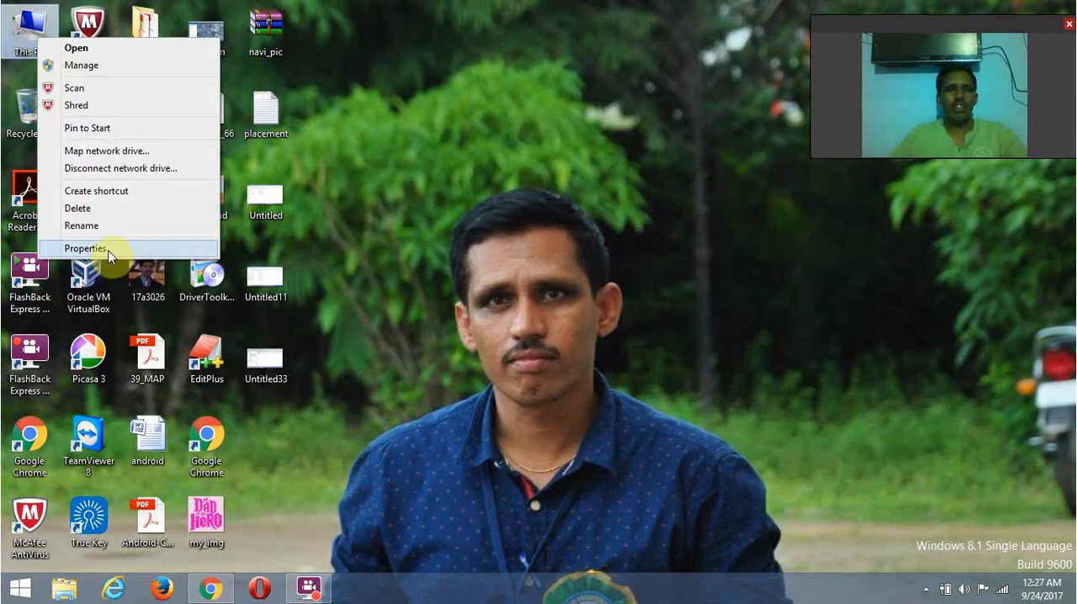
pyautogui.click(108, 250)
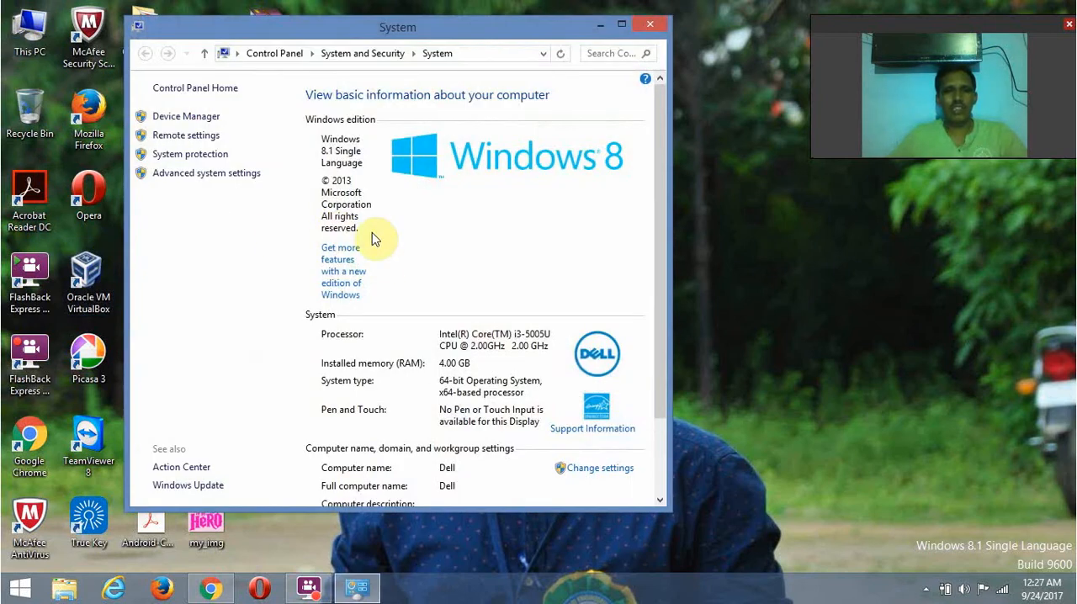
pyautogui.click(621, 25)
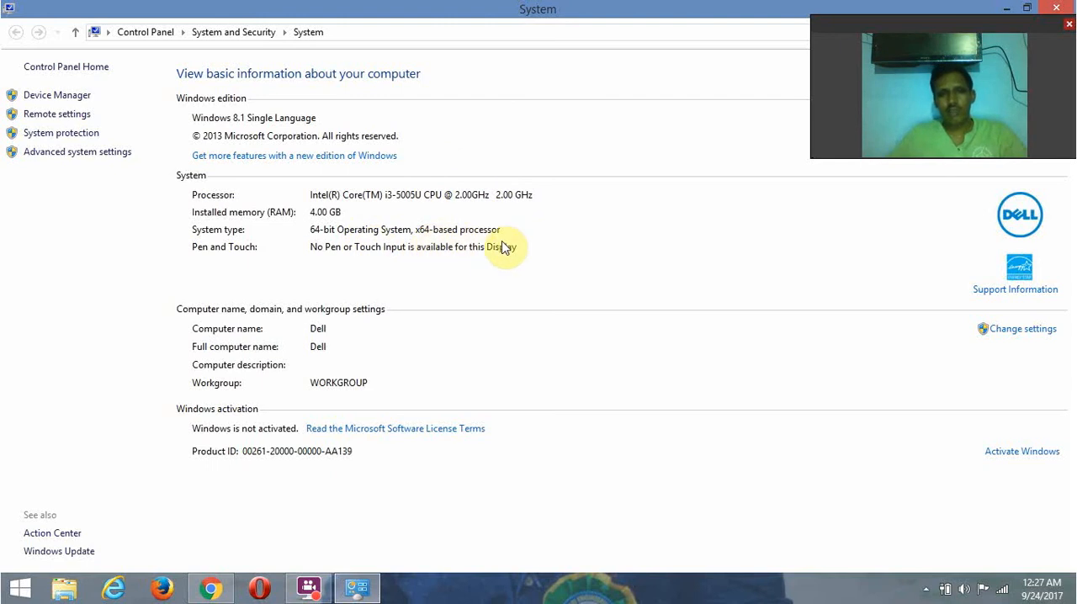
pyautogui.click(357, 587)
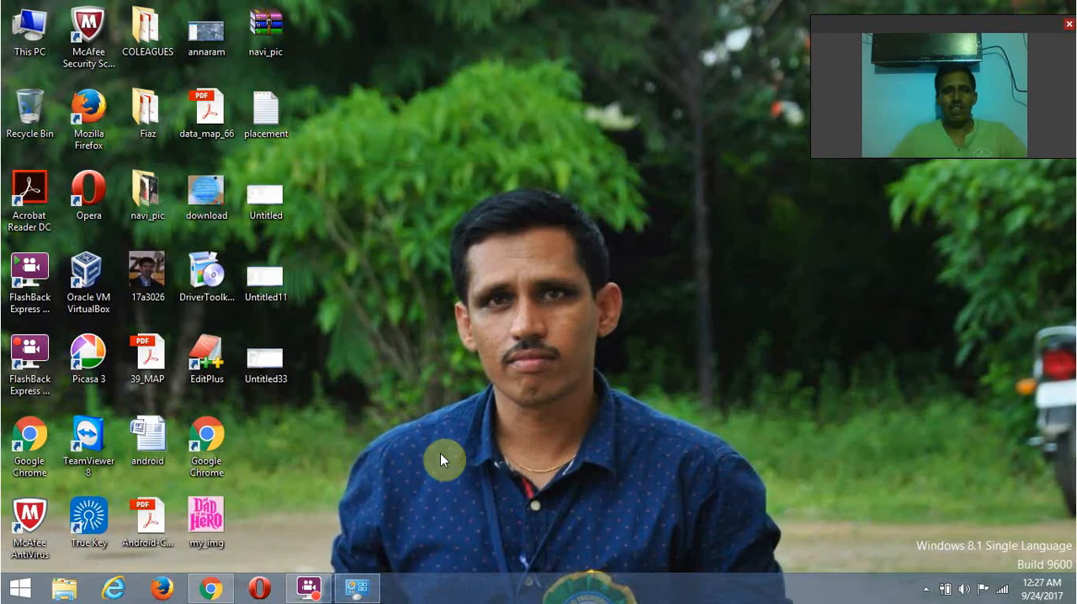
pyautogui.click(356, 587)
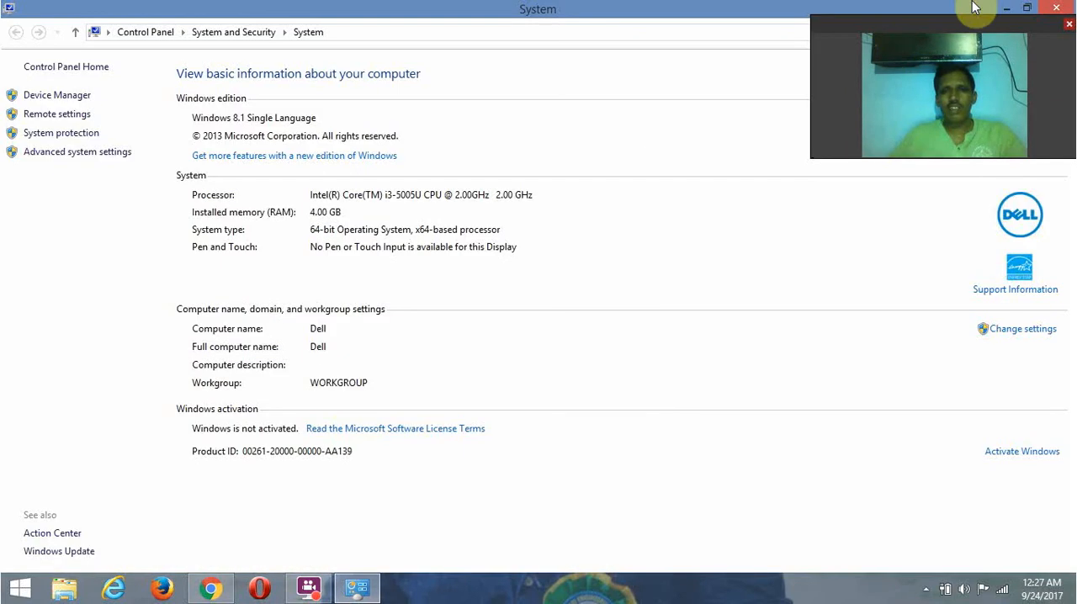
pyautogui.click(1062, 9)
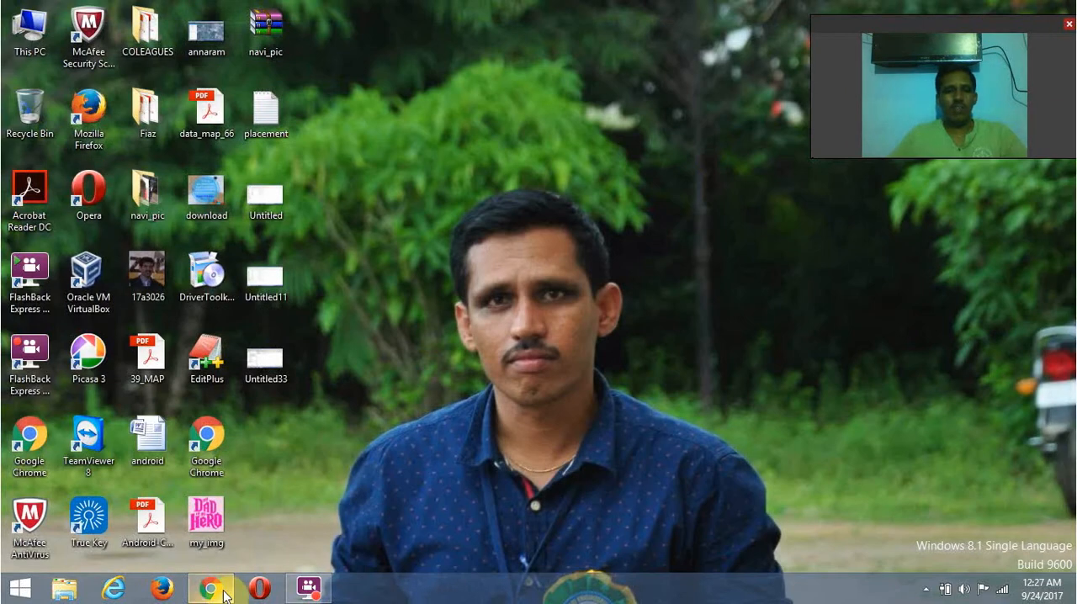
# - Return to Chrome and search Google for the suggested query "adt-bundle-windows-x86_64"
pyautogui.click(214, 501)
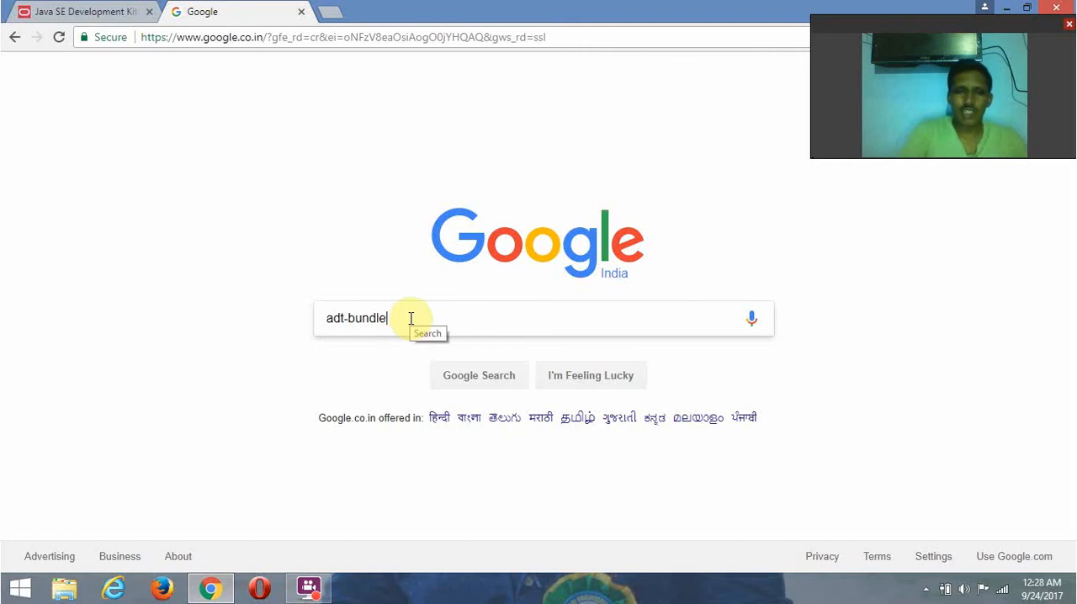
pyautogui.press('BackSpace')
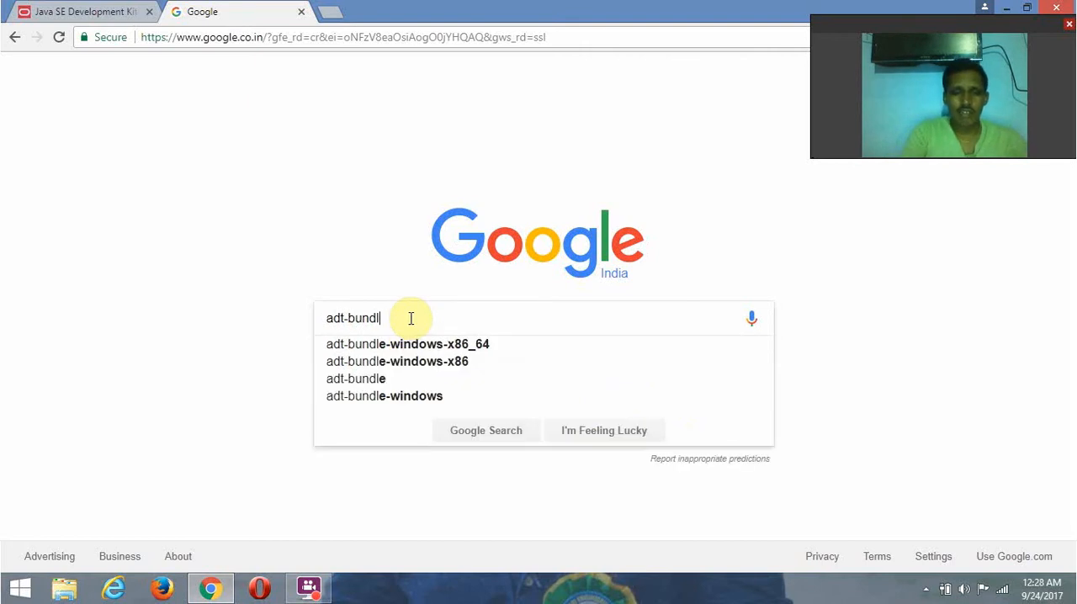
pyautogui.write('e-')
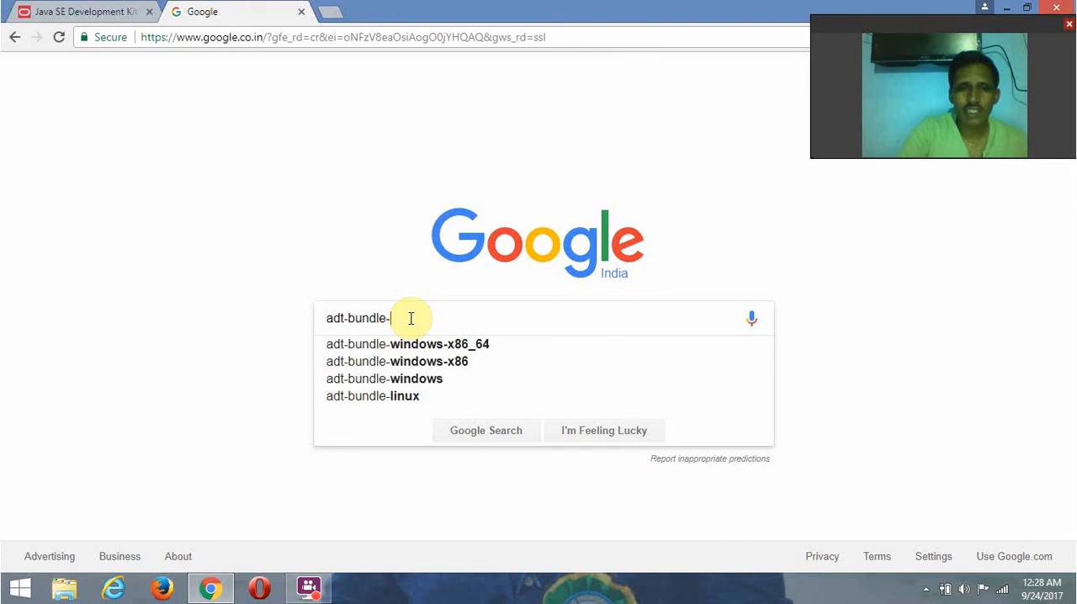
pyautogui.click(476, 349)
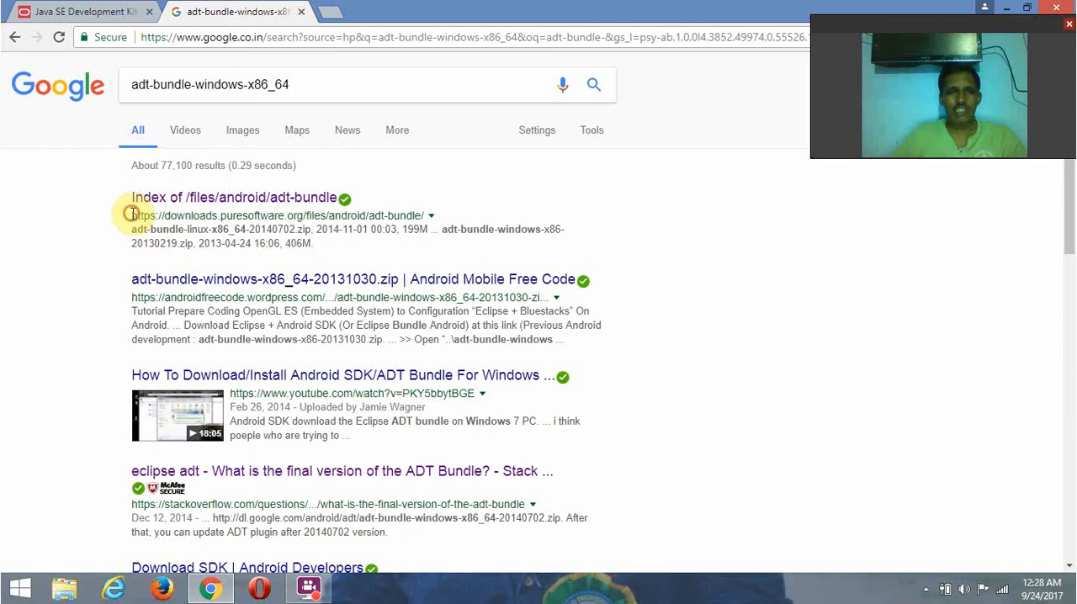
# - Open the "Index of /files/android/adt-bundle" result from downloads.puresoftware.org in a new tab and switch to it
pyautogui.moveTo(132, 215); pyautogui.dragTo(425, 217)
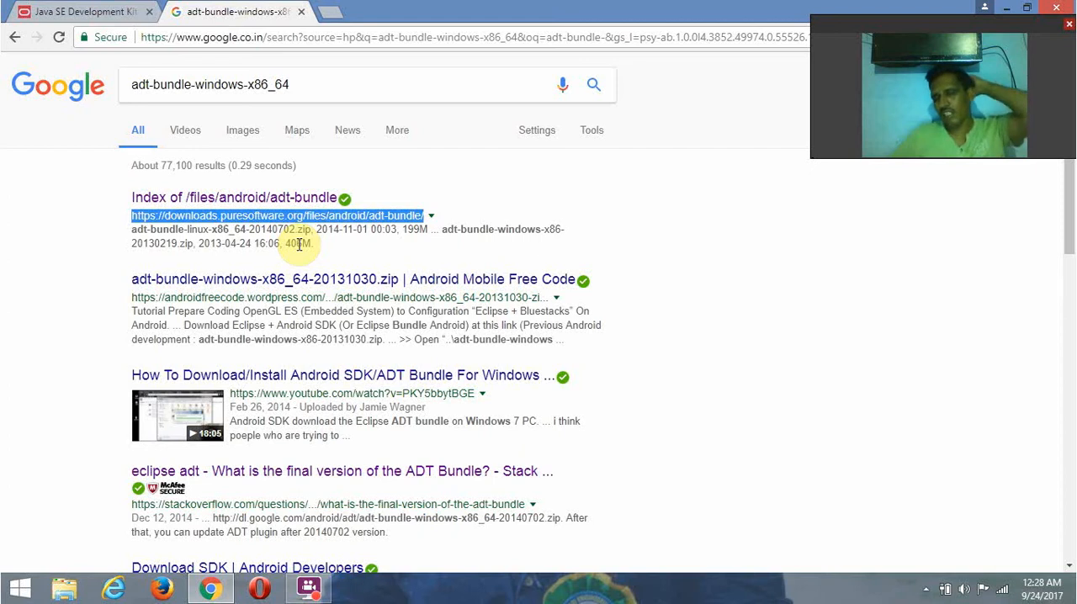
pyautogui.rightClick(245, 202)
pyautogui.click(282, 210)
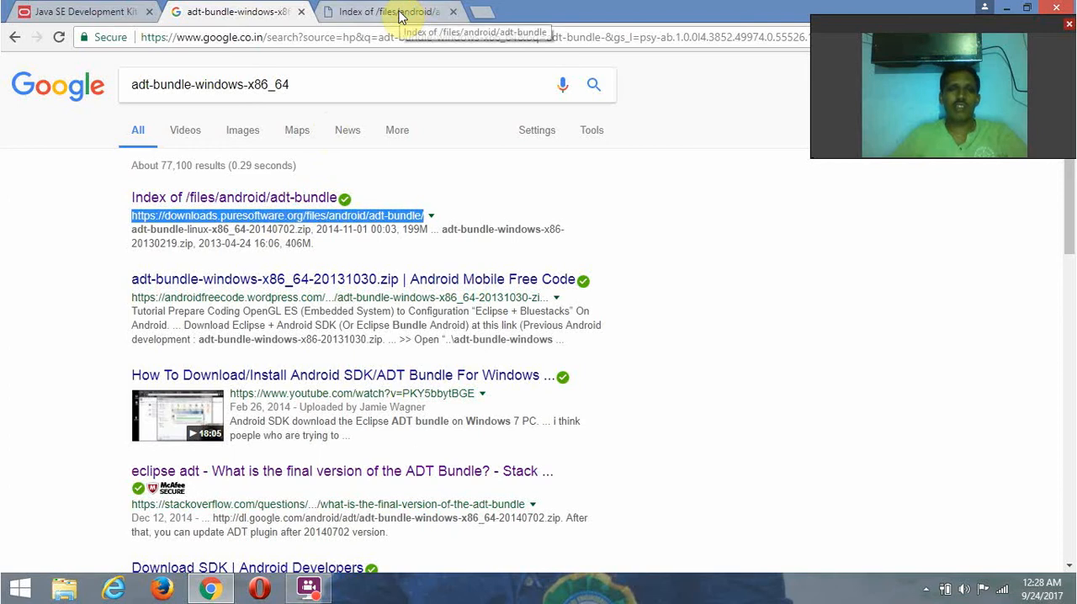
pyautogui.click(398, 16)
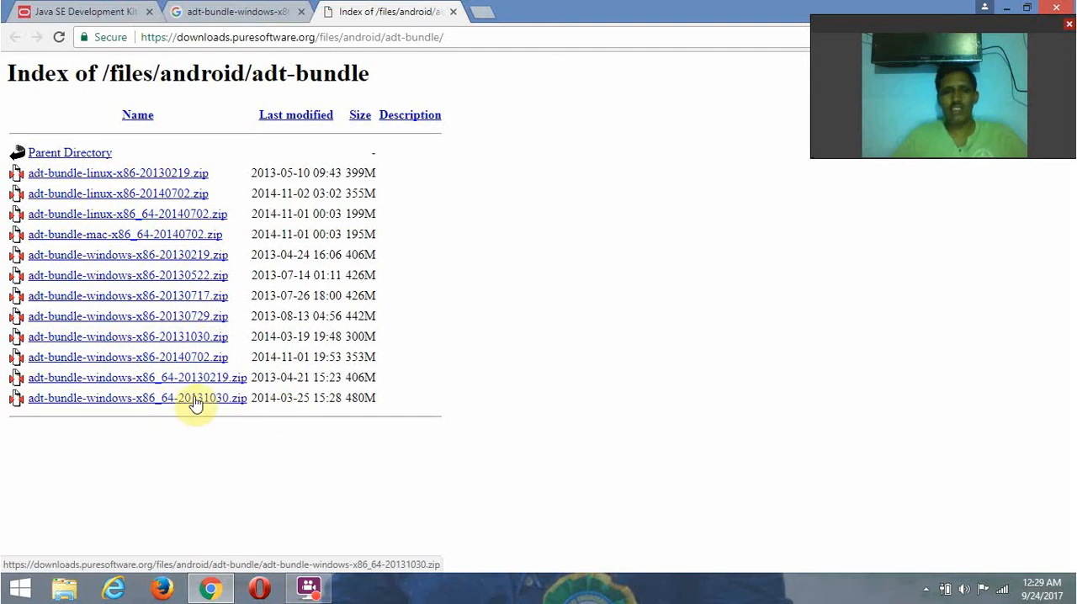
# - Start downloading adt-bundle-windows-x86_64-20131030.zip from the index and cancel the download
pyautogui.click(148, 403)
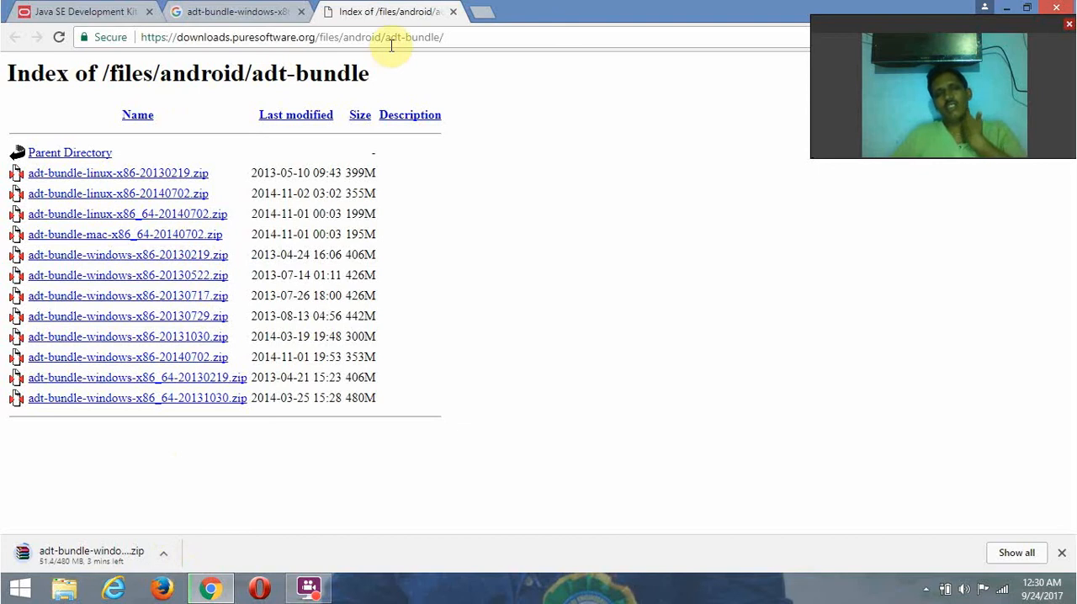
pyautogui.click(484, 12)
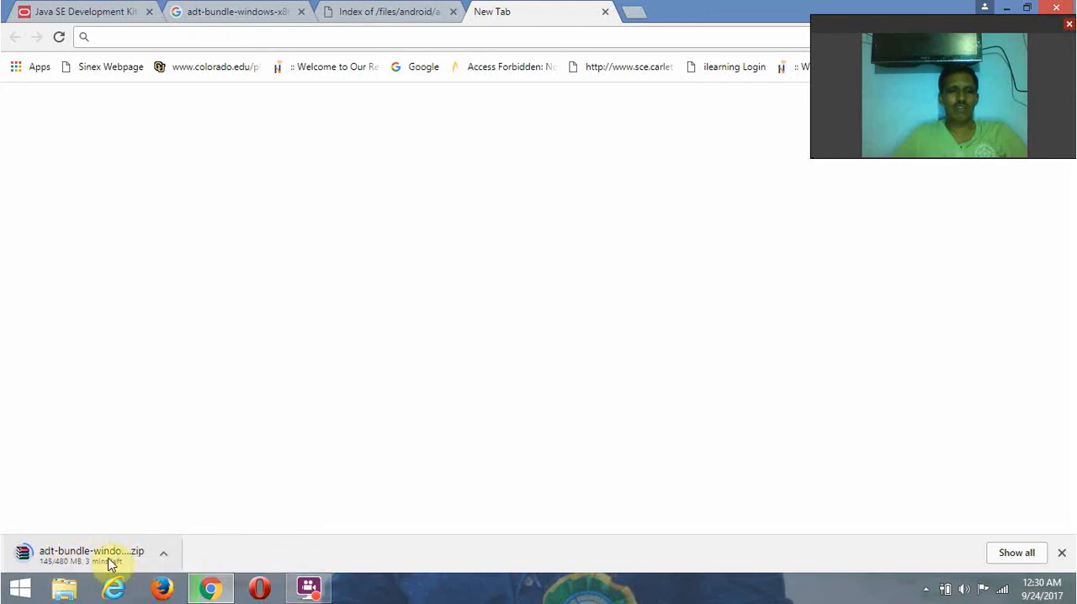
pyautogui.click(402, 18)
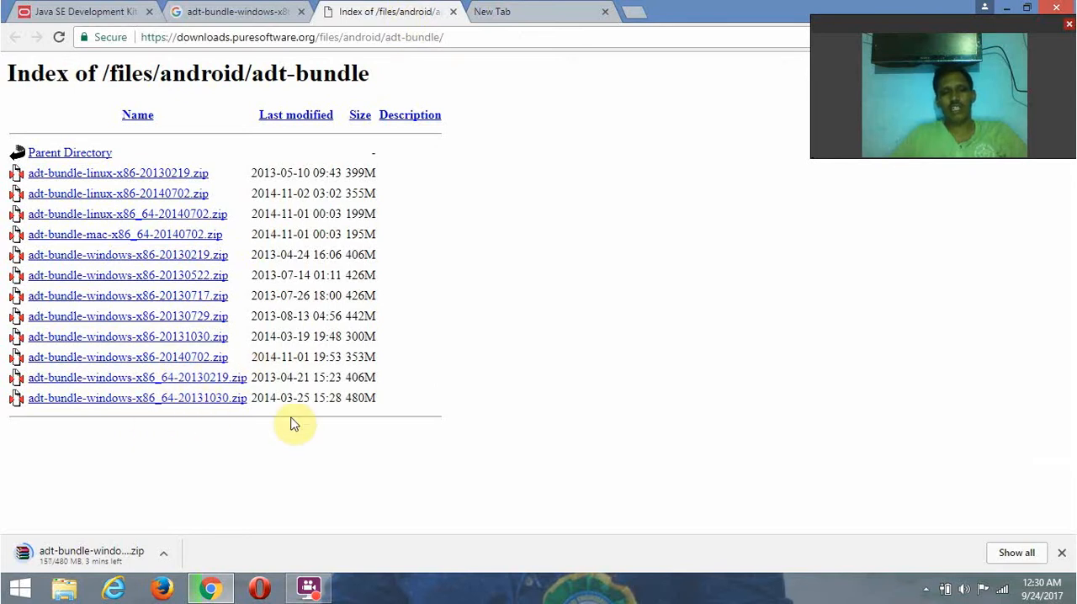
pyautogui.click(165, 555)
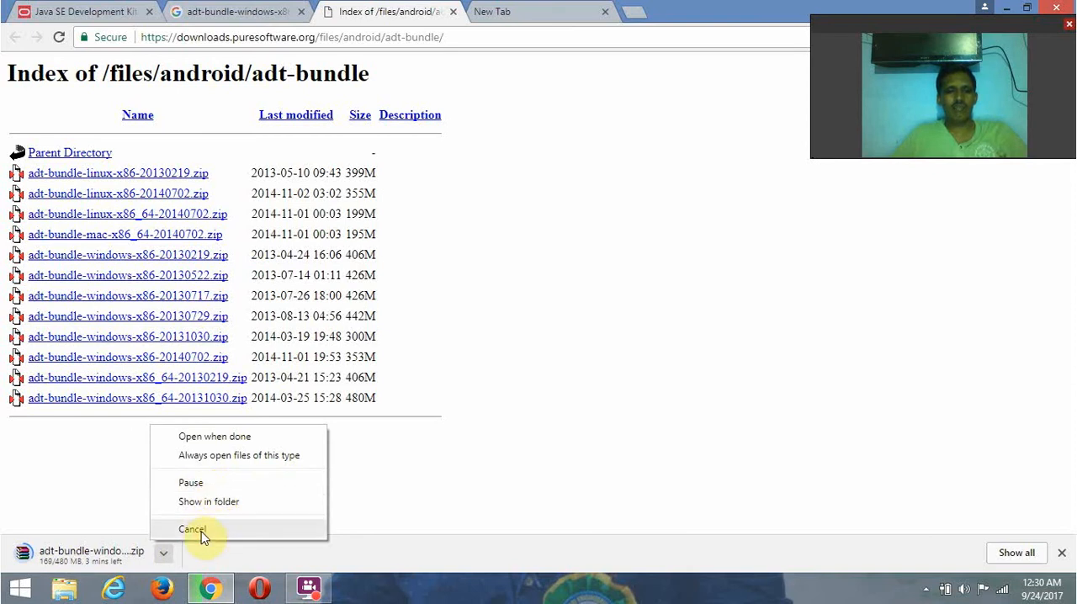
pyautogui.click(193, 529)
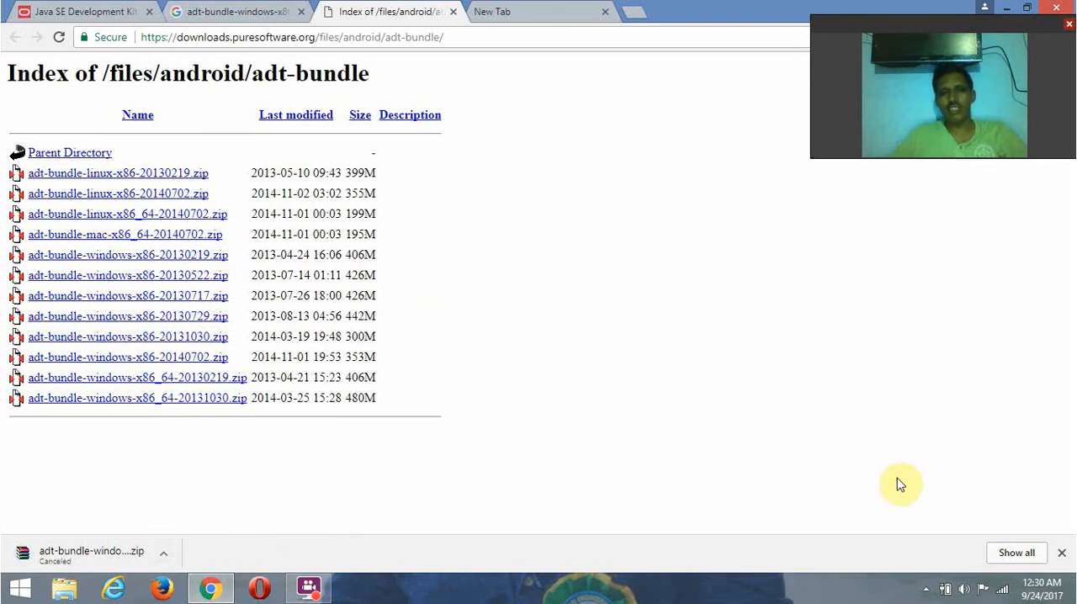
# - Minimize Chrome and open the development folder on New Volume (D:) in File Explorer
pyautogui.click(1012, 7)
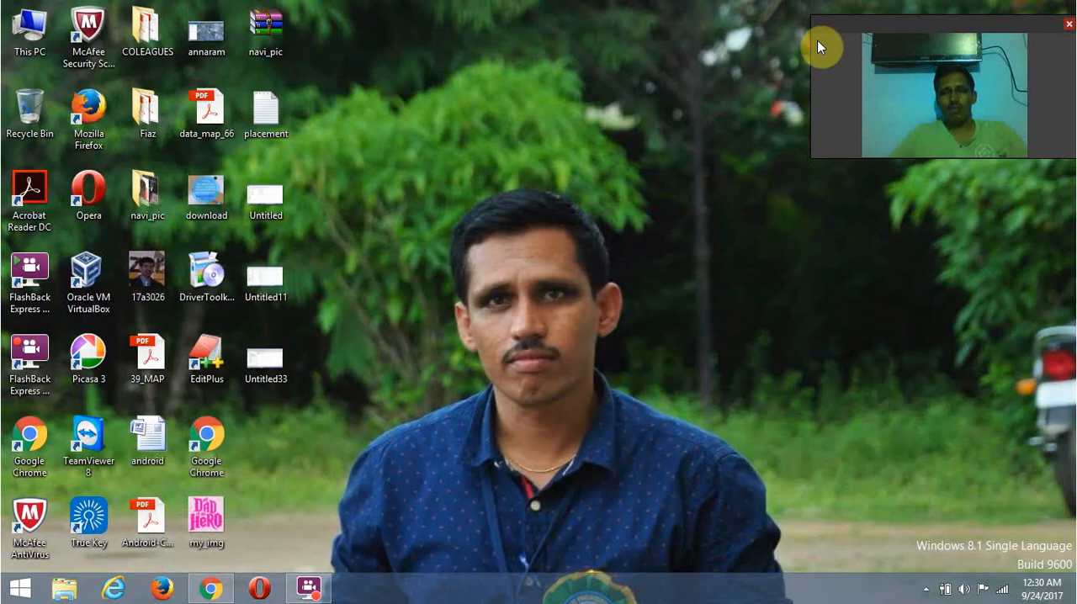
pyautogui.doubleClick(39, 42)
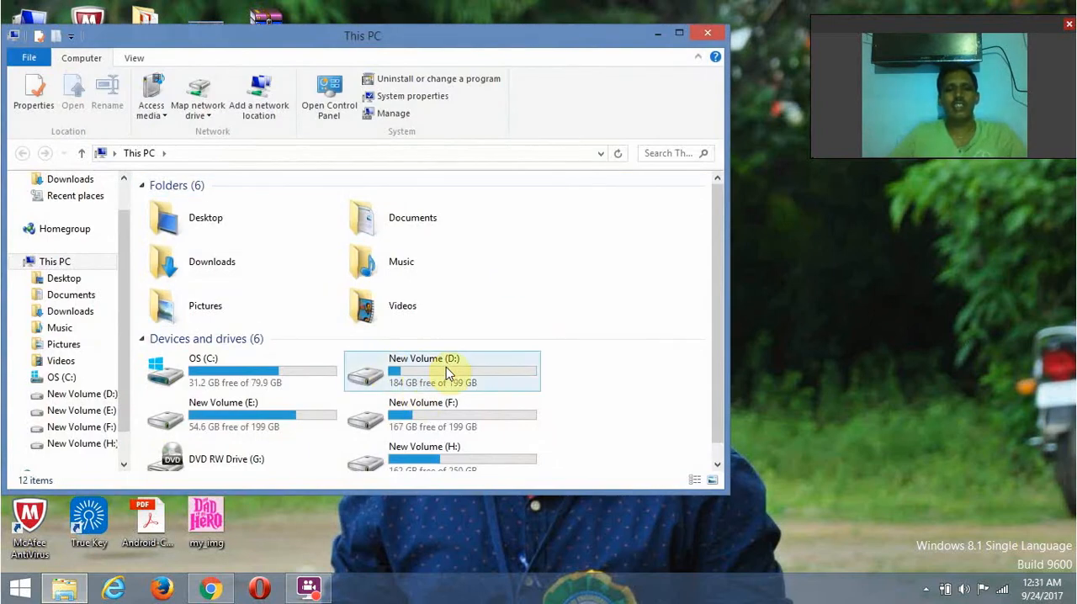
pyautogui.doubleClick(408, 368)
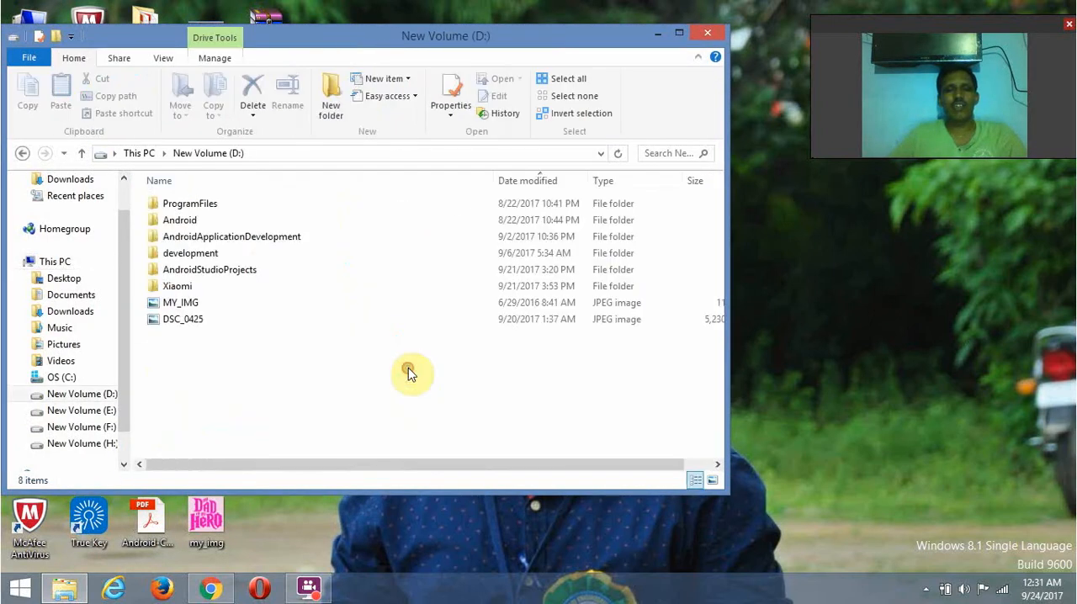
pyautogui.doubleClick(221, 256)
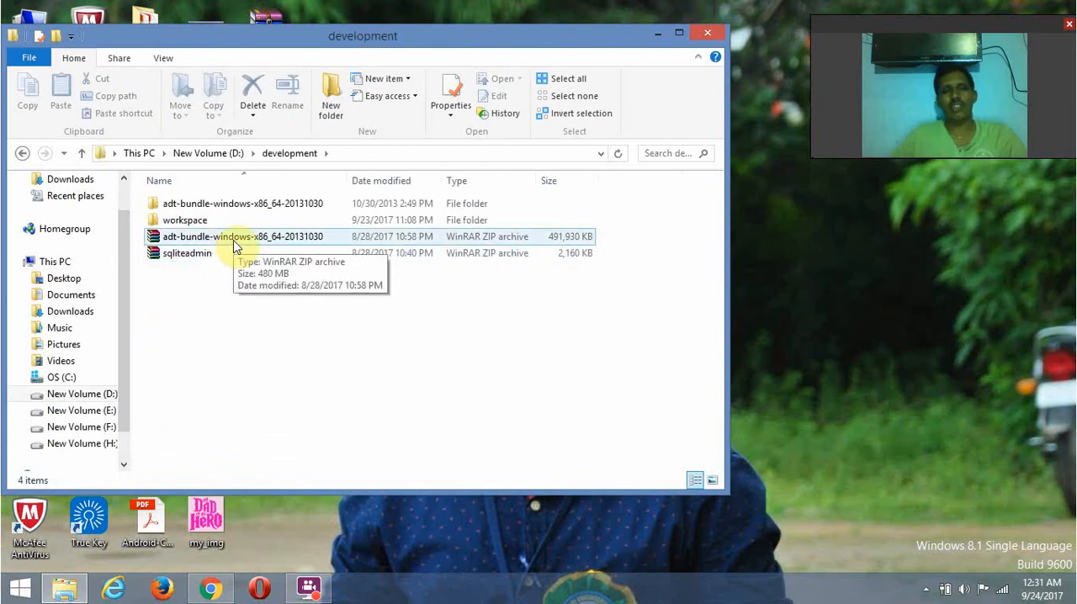
pyautogui.click(232, 253)
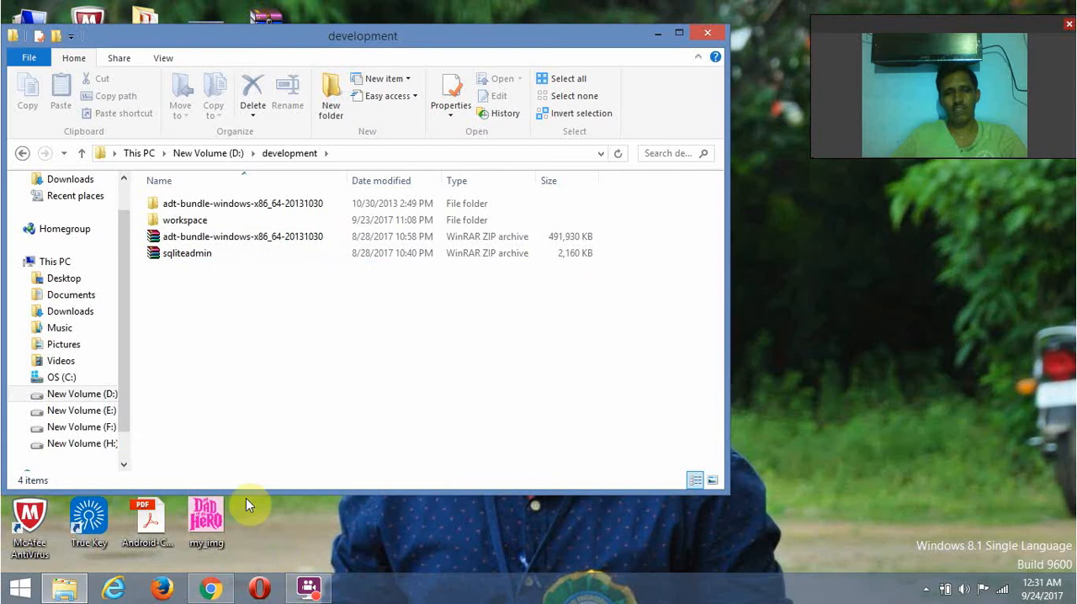
pyautogui.click(191, 239)
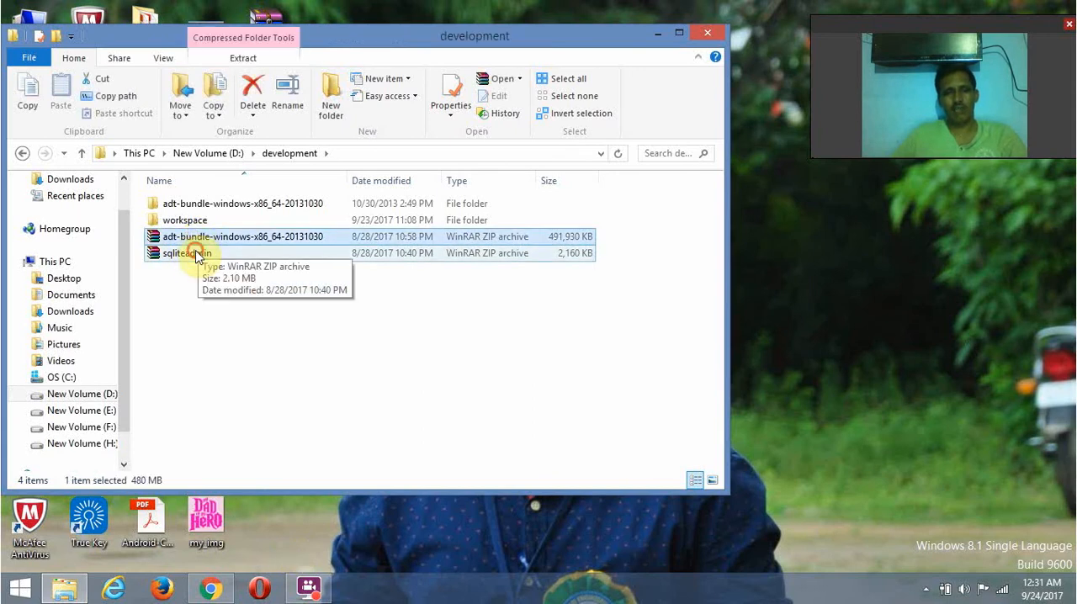
pyautogui.keyDown('ctrl'); pyautogui.click(195, 254); pyautogui.keyUp('ctrl')
pyautogui.rightClick(217, 239)
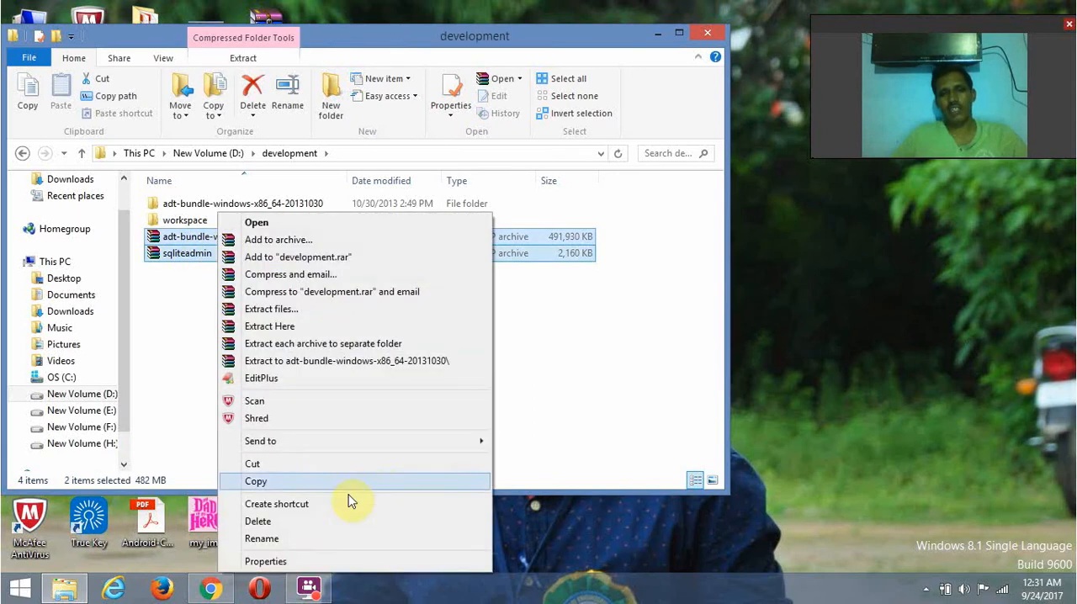
pyautogui.click(312, 487)
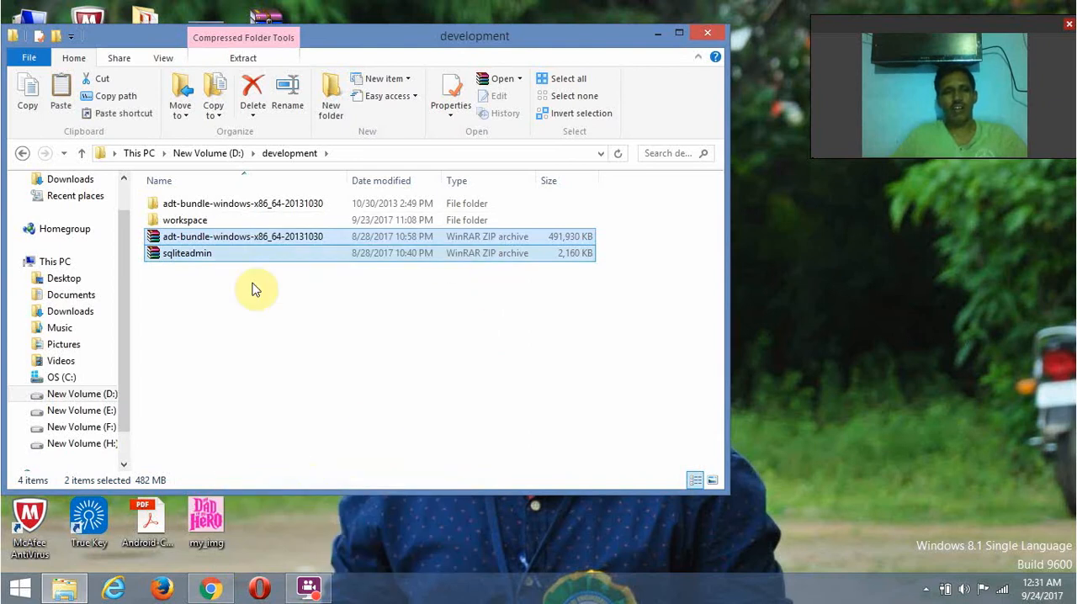
pyautogui.moveTo(123, 393); pyautogui.dragTo(123, 413)
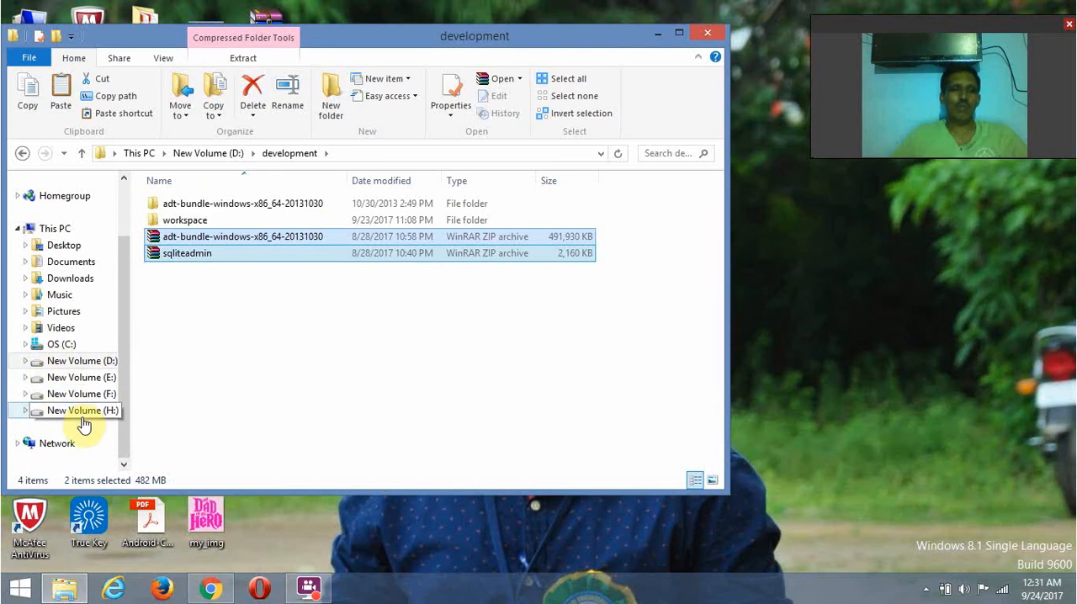
pyautogui.click(27, 395)
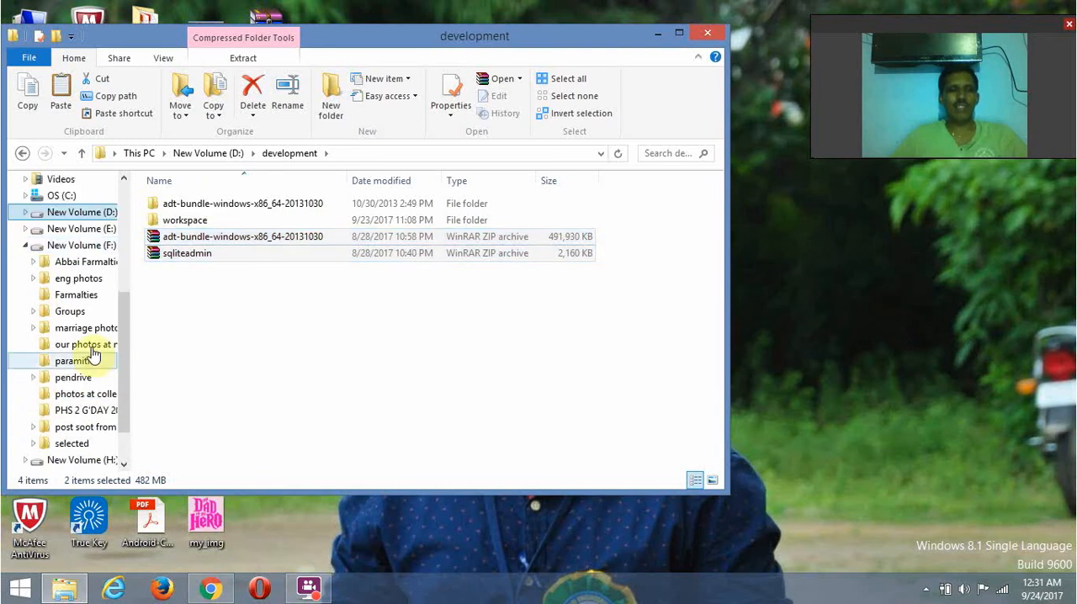
pyautogui.click(25, 245)
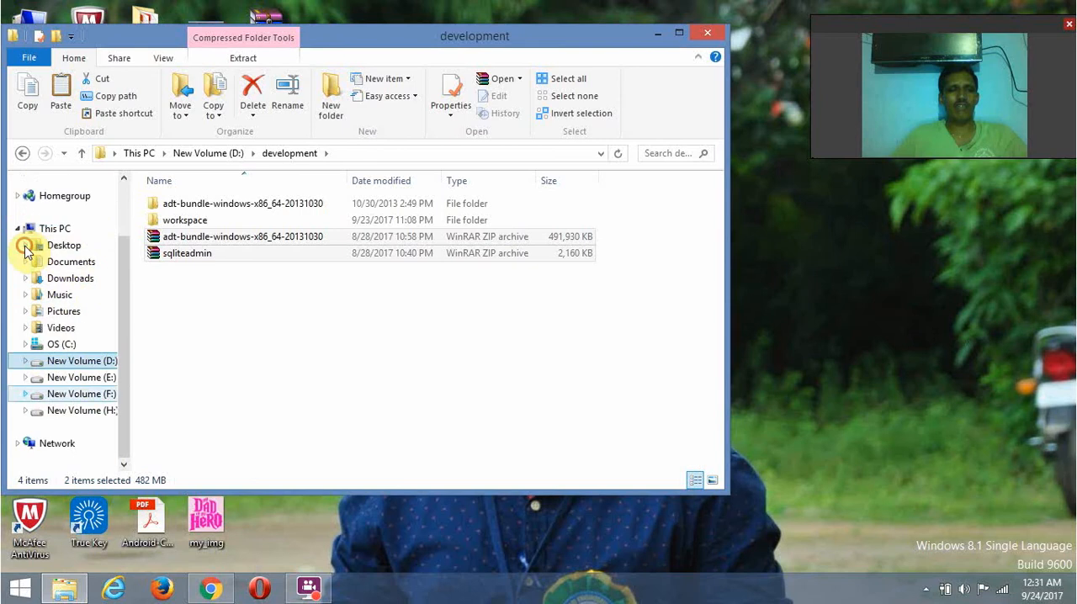
# - Open New Volume (H:) from This PC and maximize the File Explorer window
pyautogui.click(52, 229)
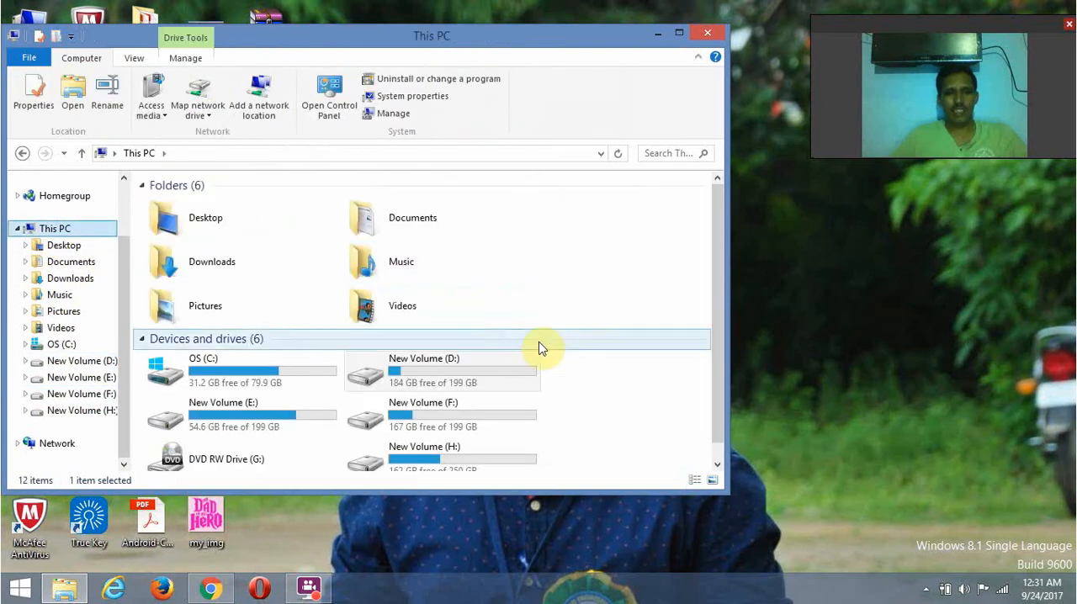
pyautogui.scroll(-1, 573, 452)
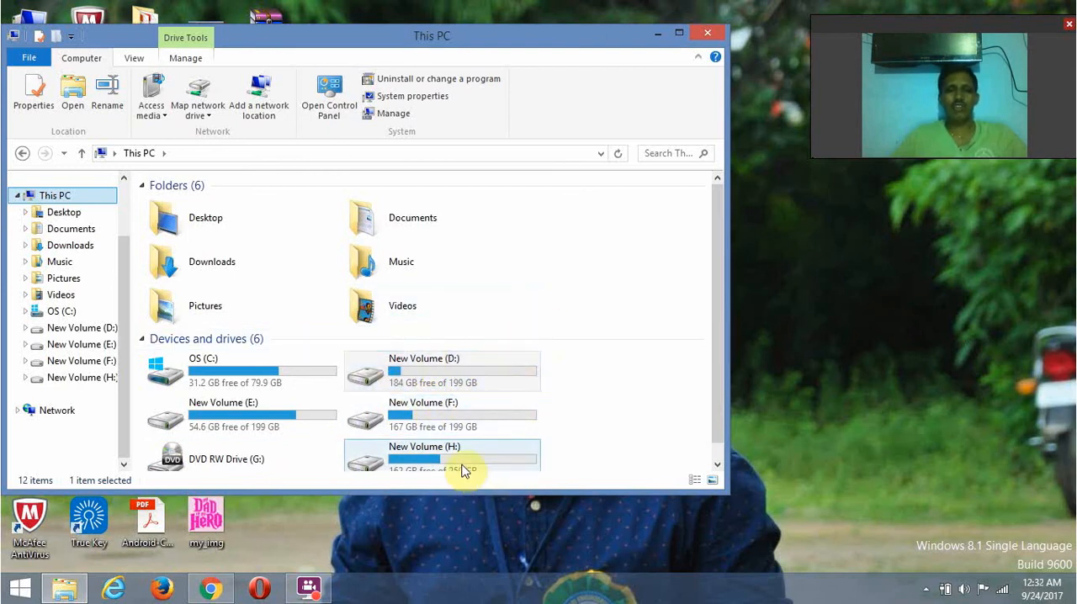
pyautogui.moveTo(439, 382)
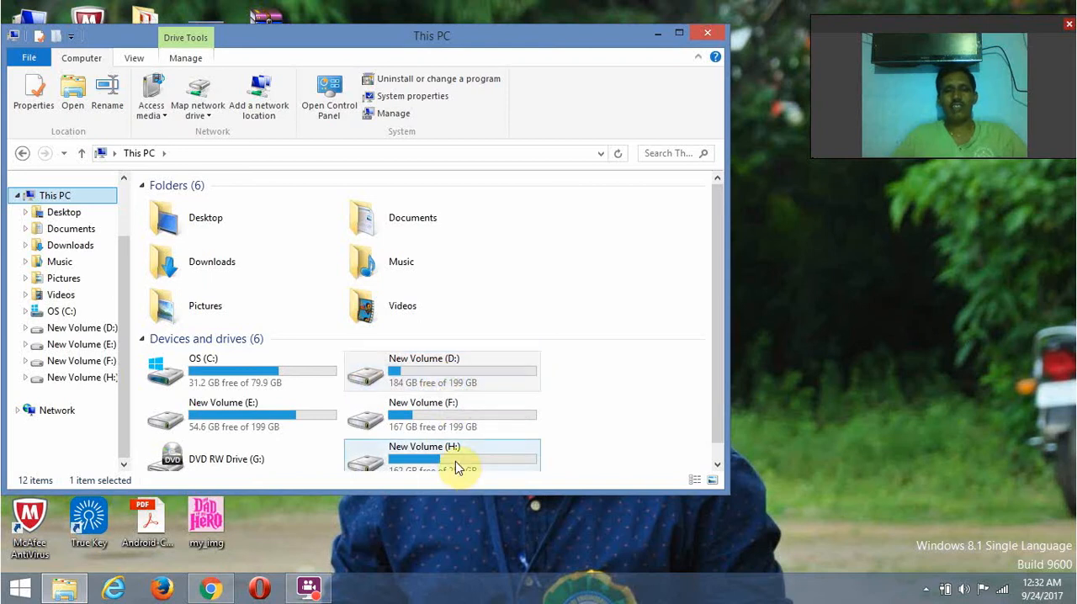
pyautogui.moveTo(455, 461)
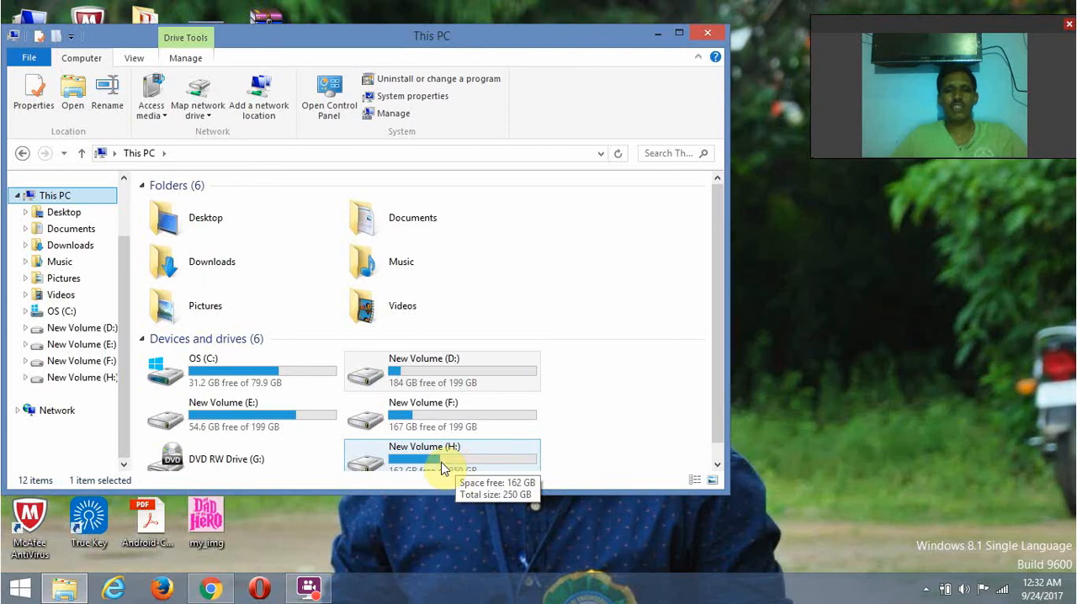
pyautogui.doubleClick(440, 466)
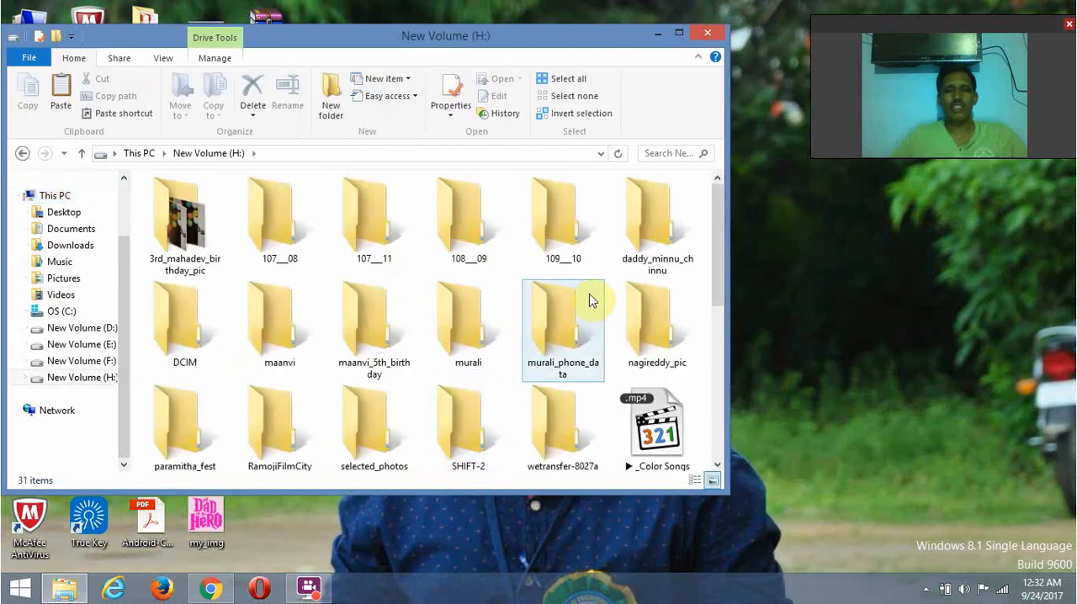
pyautogui.click(678, 37)
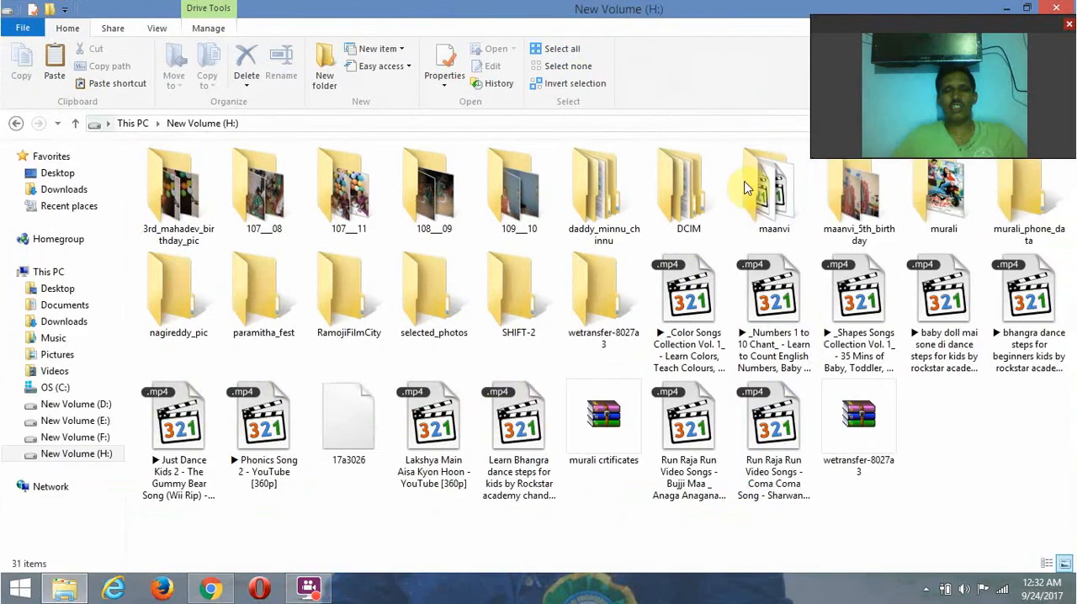
# - Create a folder named "android development" in the root of New Volume (H:)
pyautogui.rightClick(548, 532)
pyautogui.moveTo(595, 497)
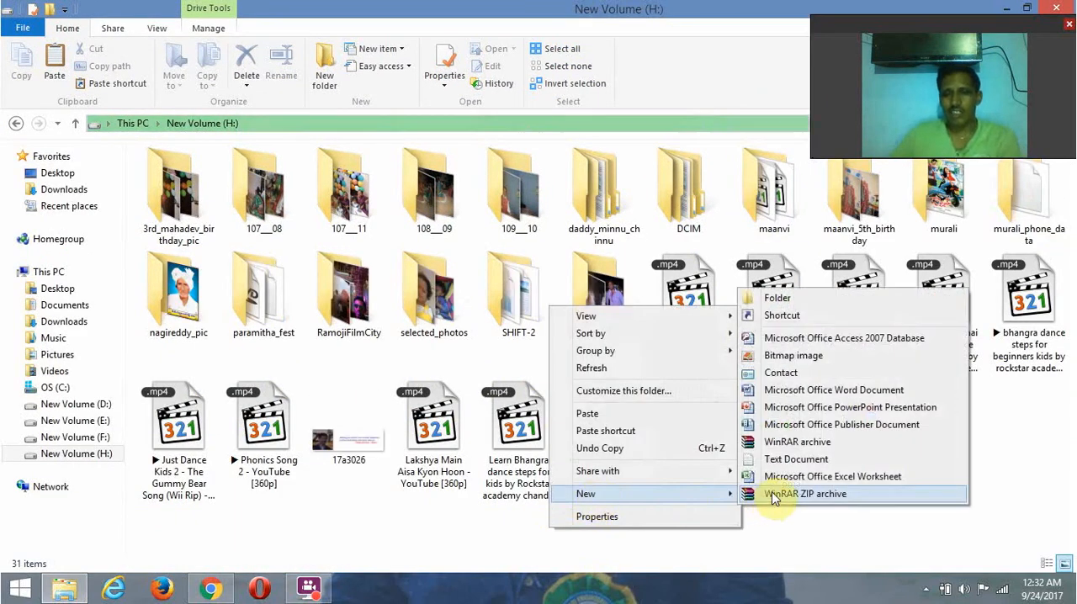
pyautogui.click(824, 292)
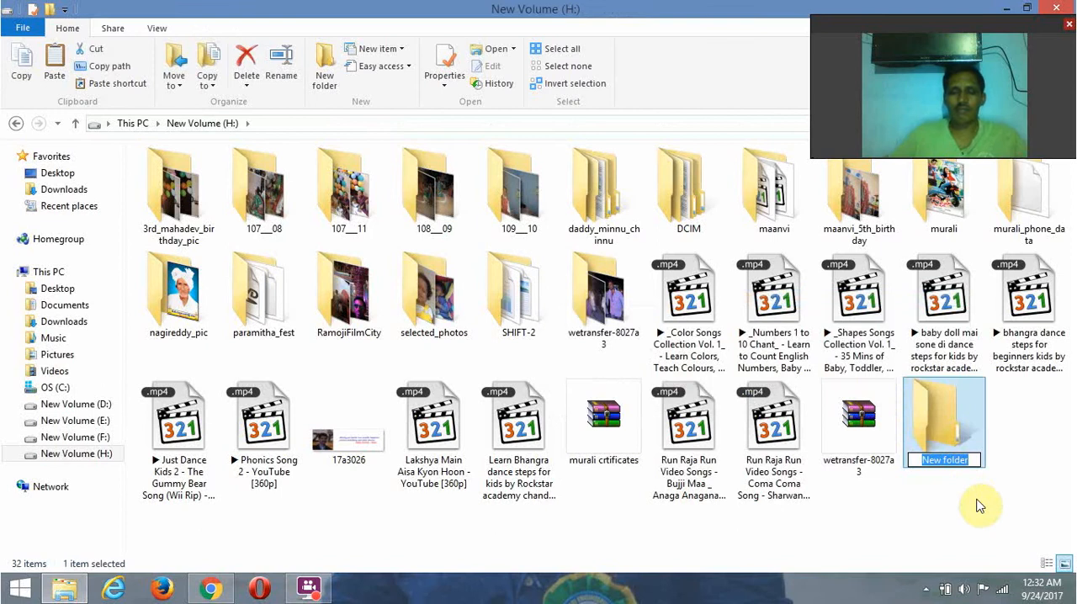
pyautogui.press('BackSpace')
pyautogui.write('android deve')
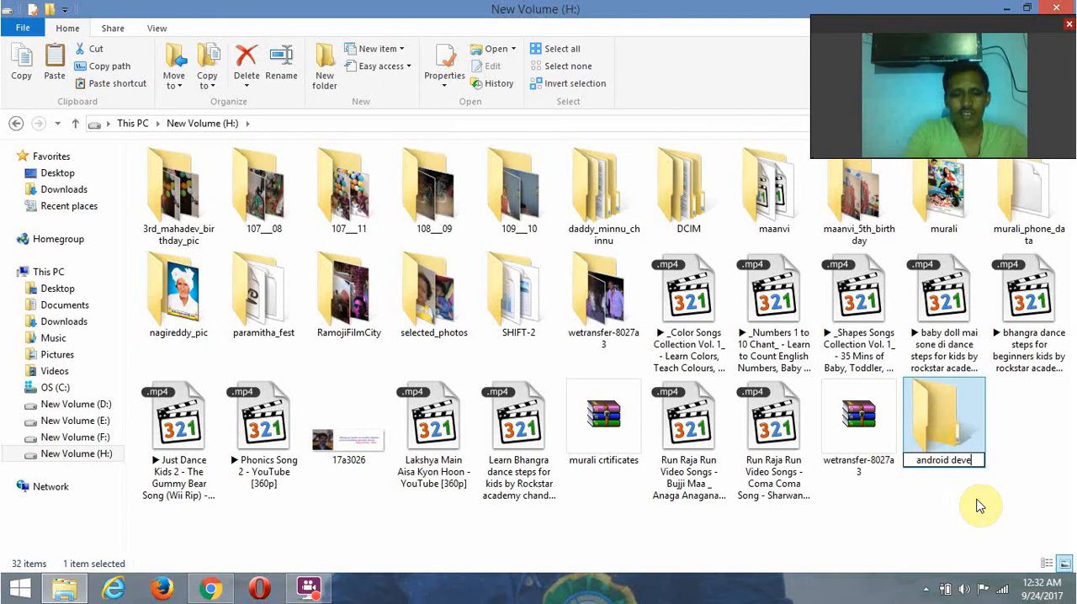
pyautogui.write('lop')
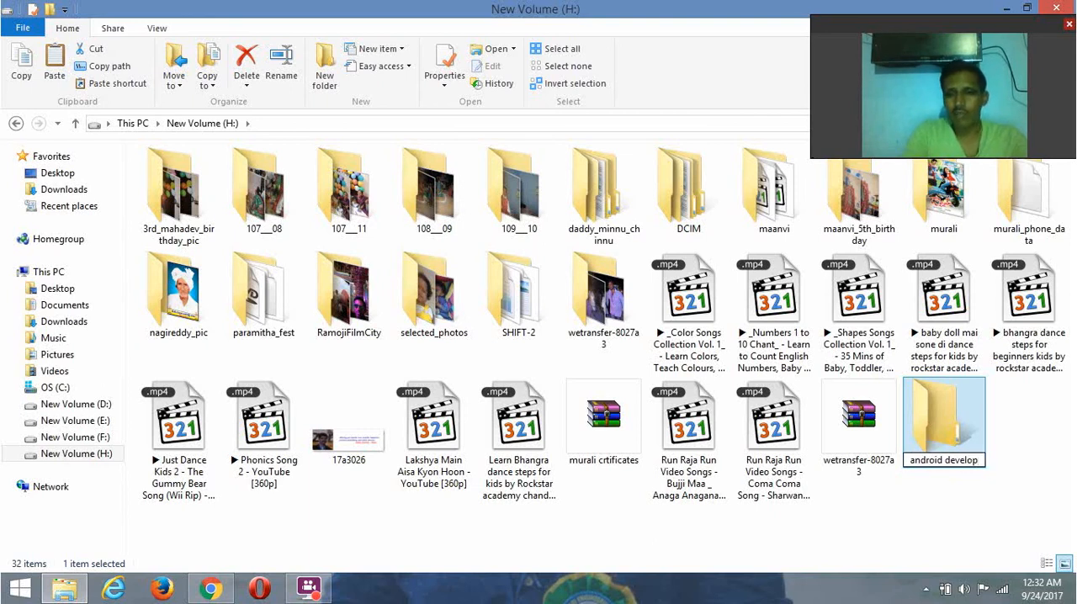
pyautogui.write('ment')
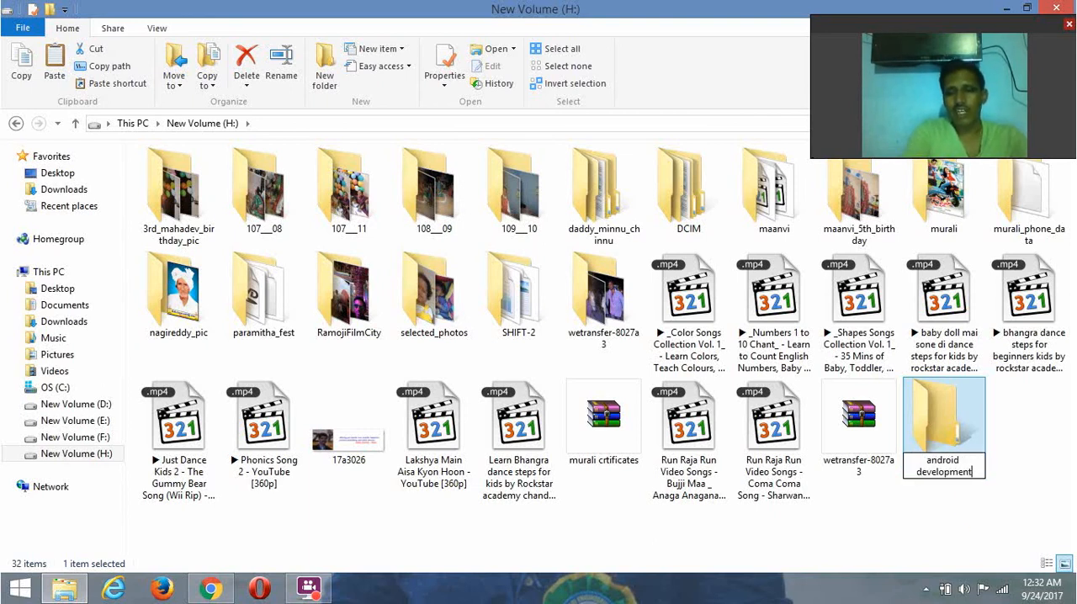
# - Open the android development folder and paste the copied adt-bundle and sqliteadmin ZIP archives into it
pyautogui.doubleClick(940, 414)
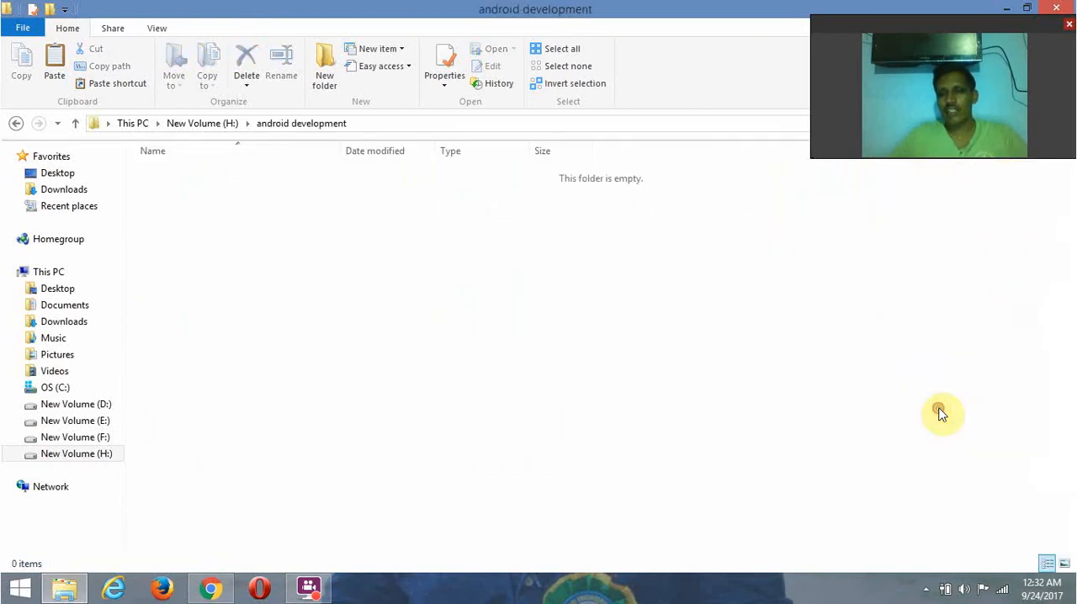
pyautogui.rightClick(256, 243)
pyautogui.click(305, 346)
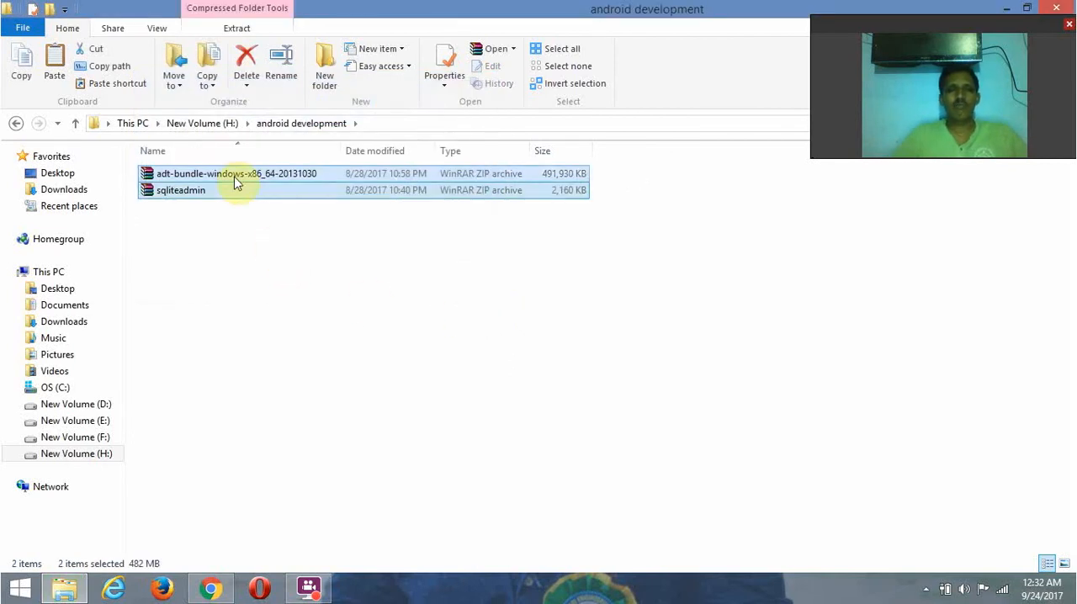
pyautogui.click(215, 337)
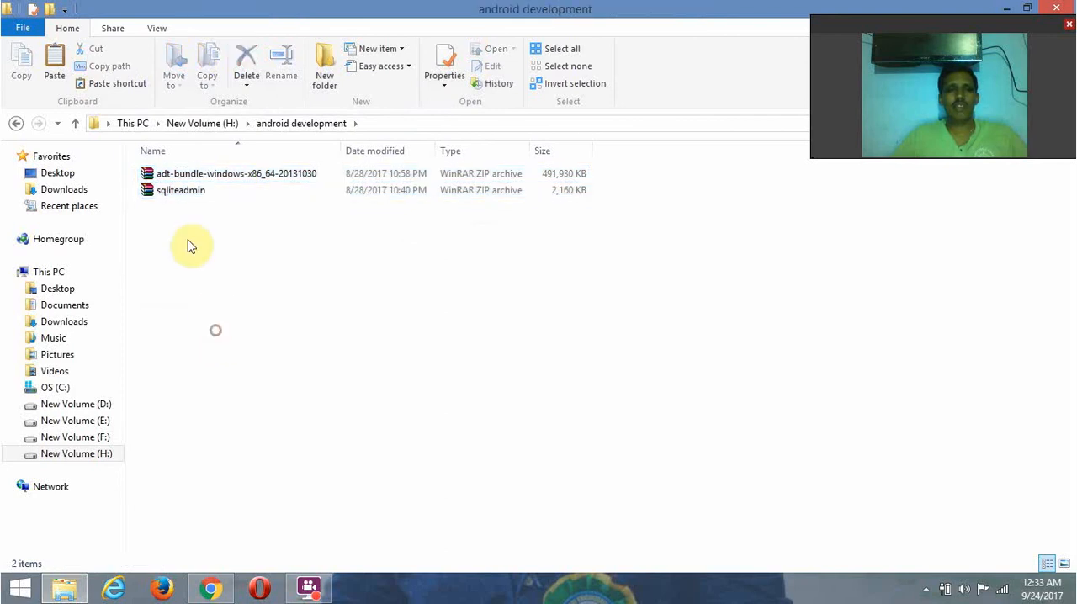
pyautogui.click(187, 180)
pyautogui.rightClick(187, 179)
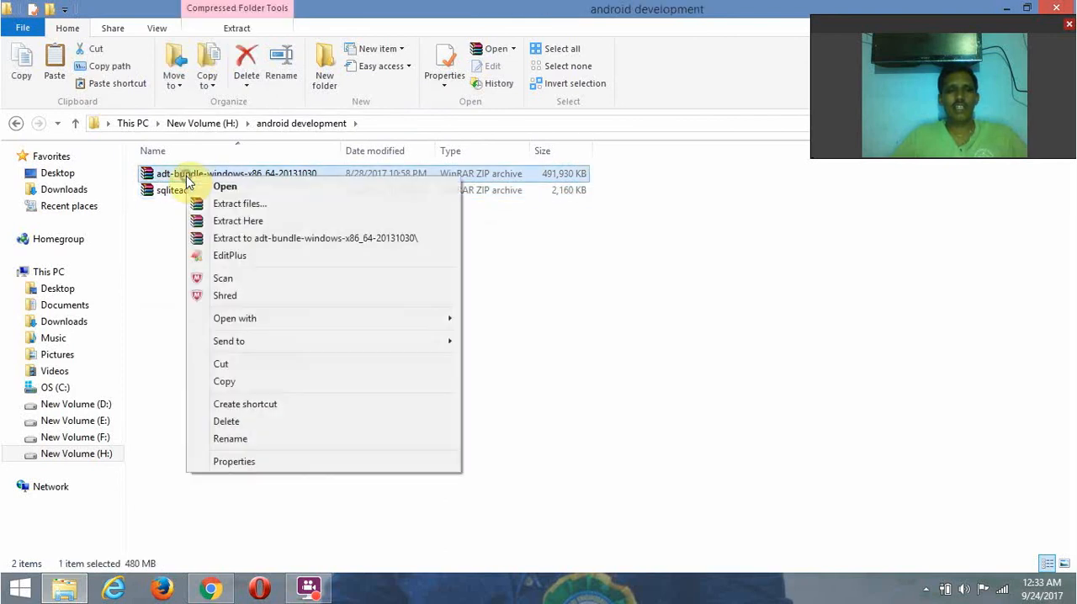
pyautogui.click(272, 220)
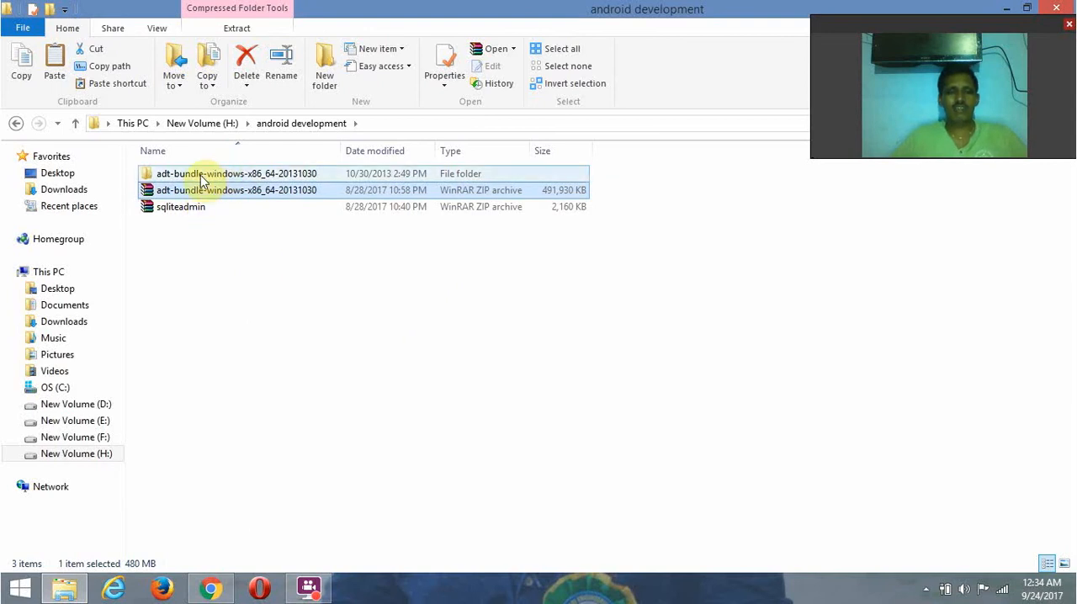
pyautogui.doubleClick(202, 178)
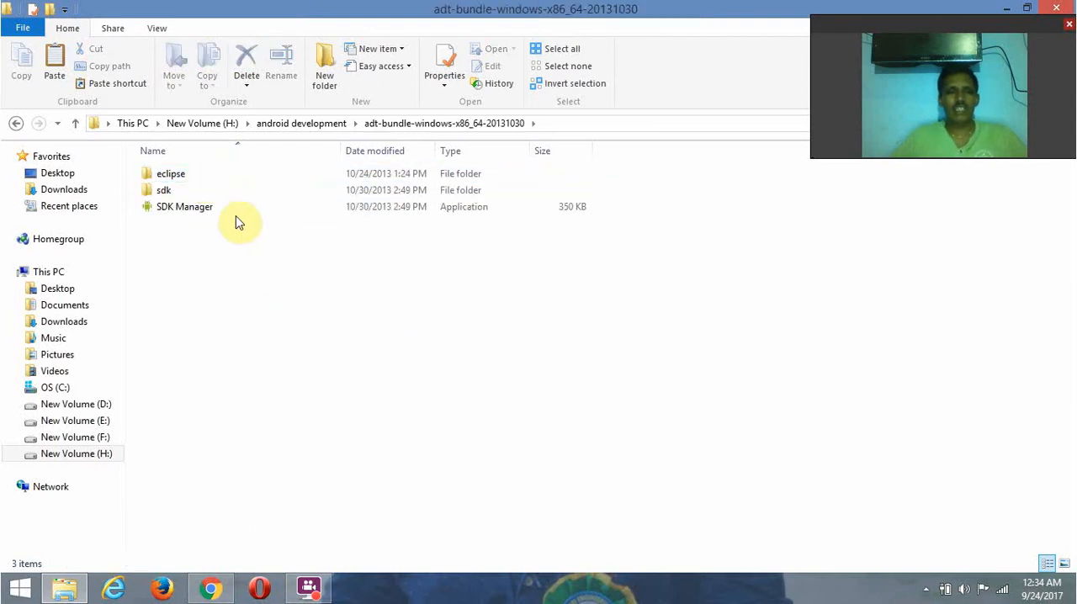
pyautogui.click(212, 212)
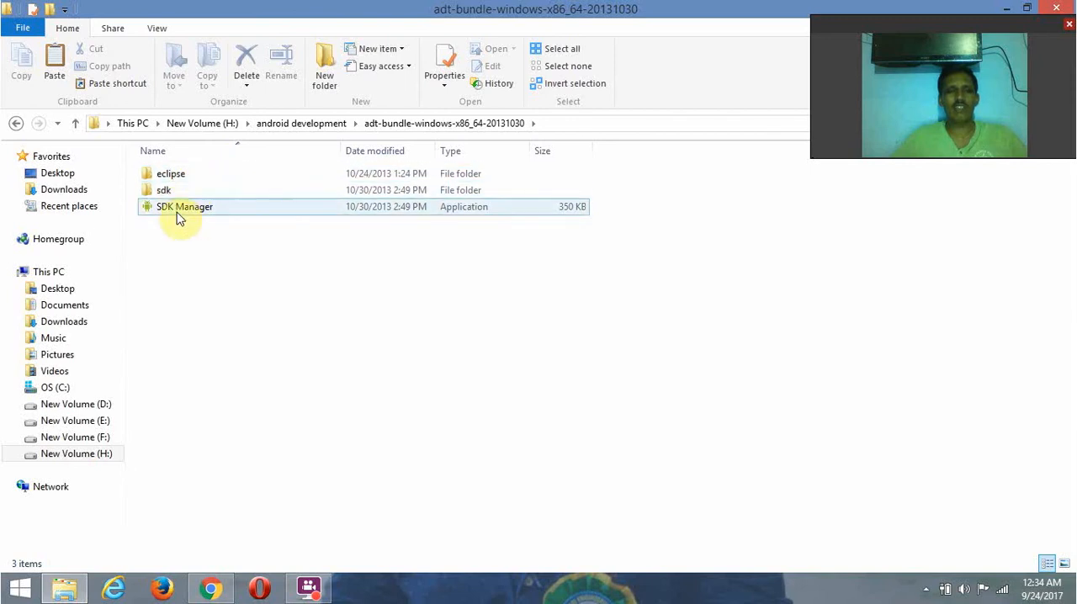
pyautogui.click(163, 179)
pyautogui.doubleClick(160, 180)
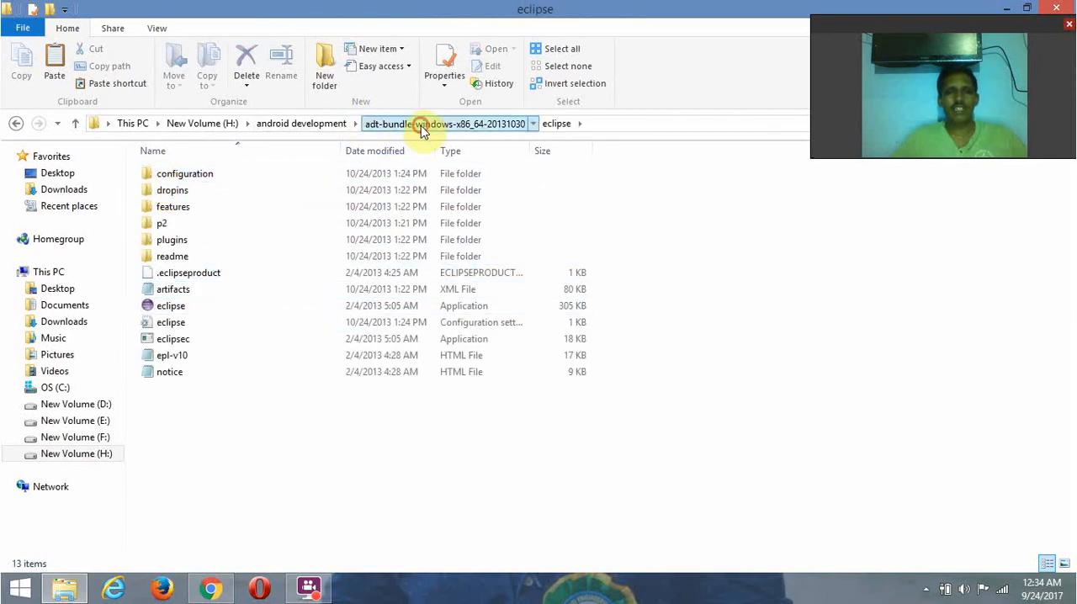
pyautogui.click(406, 124)
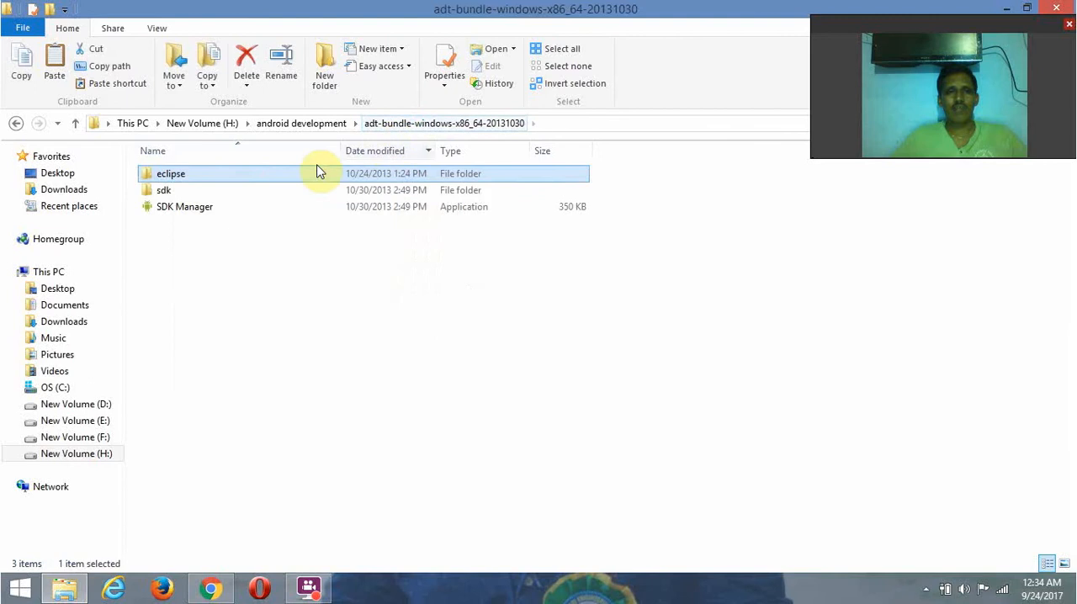
pyautogui.doubleClick(169, 193)
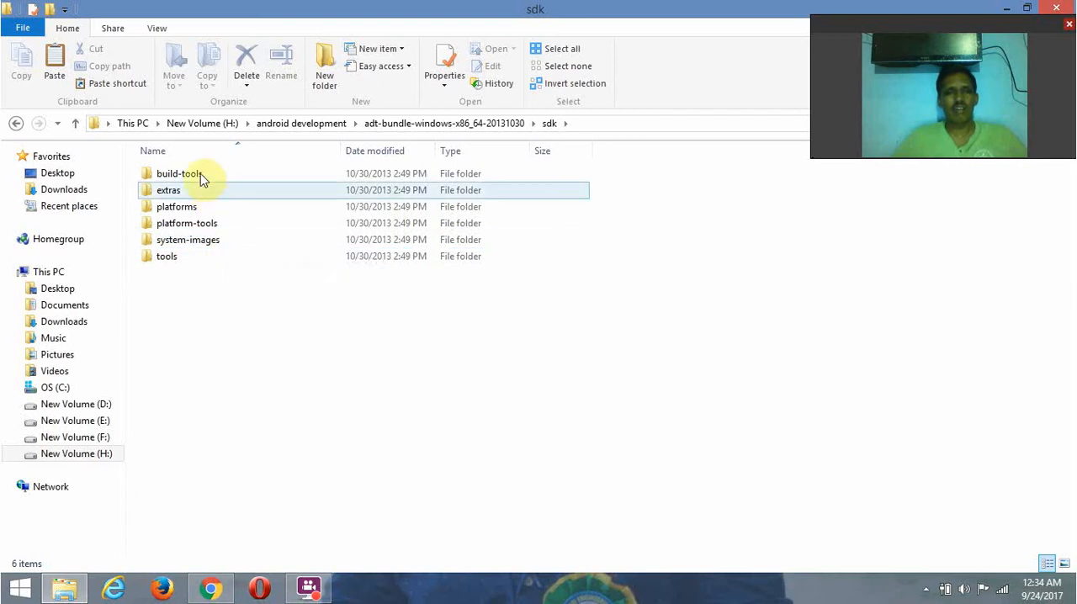
pyautogui.click(477, 126)
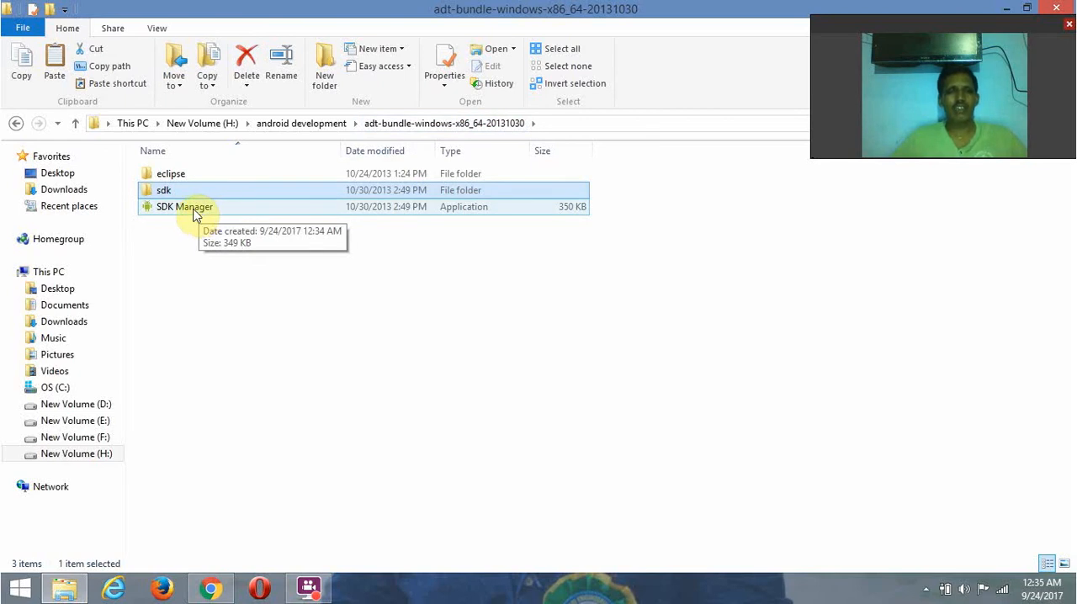
# - Launch SDK Manager from the extracted adt-bundle folder and minimize File Explorer
pyautogui.click(196, 216)
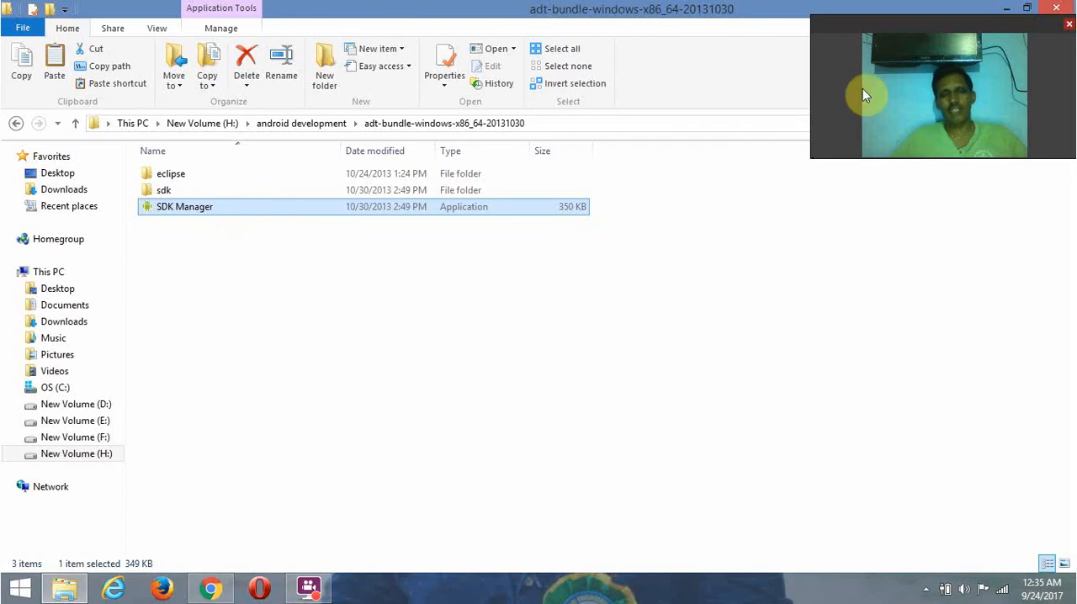
pyautogui.click(1001, 10)
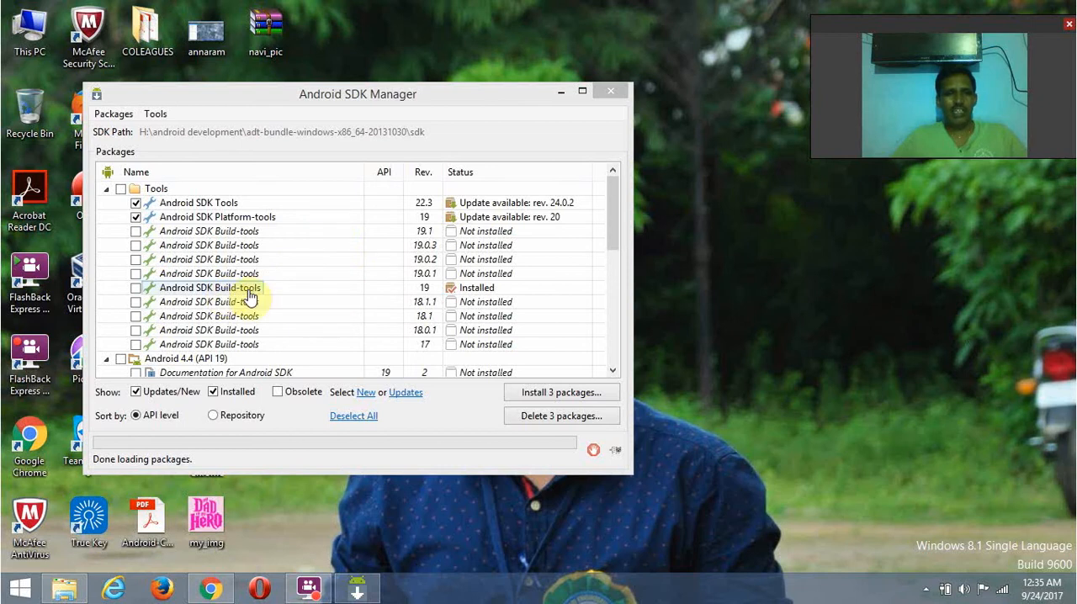
# - Examine the package list in Android SDK Manager, from the Tools and Android API groups to the Android Support Library under Extras
pyautogui.scroll(-3, 611, 245)
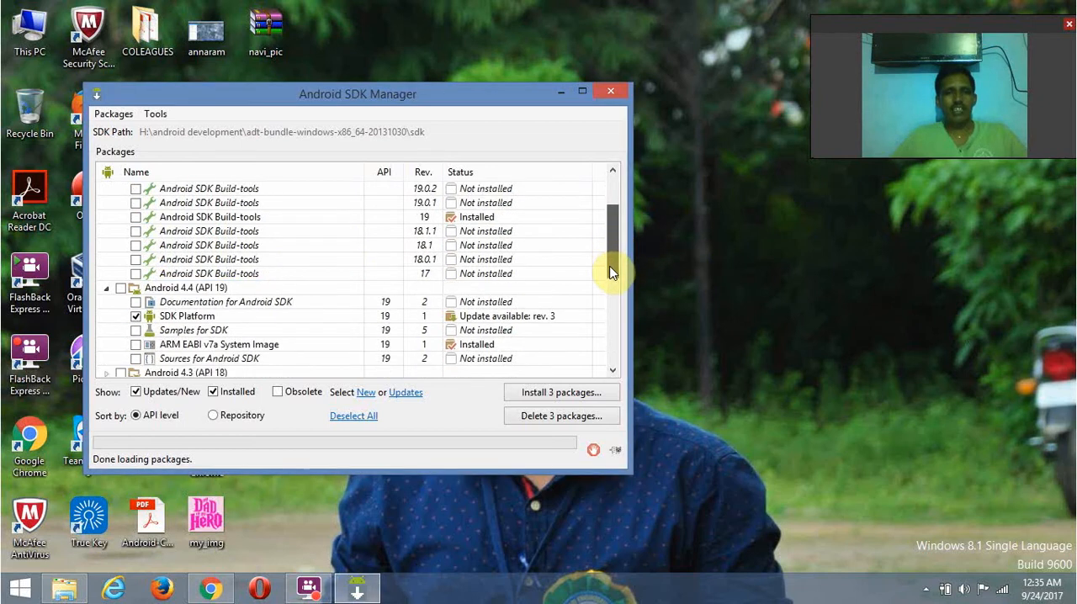
pyautogui.scroll(-1, 610, 271)
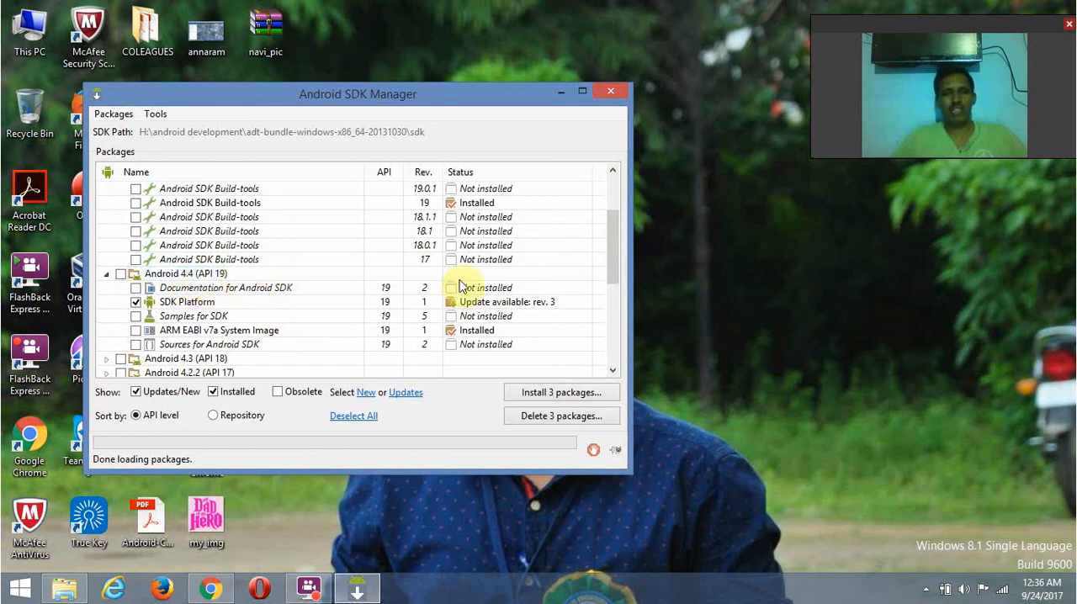
pyautogui.moveTo(613, 258); pyautogui.dragTo(618, 340)
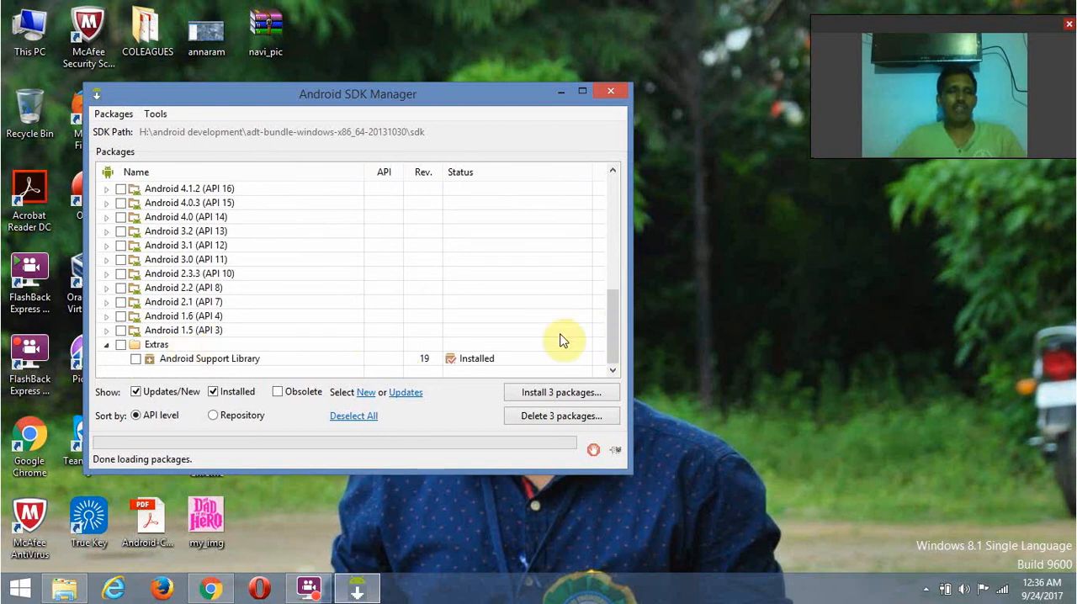
pyautogui.moveTo(613, 330); pyautogui.dragTo(612, 218)
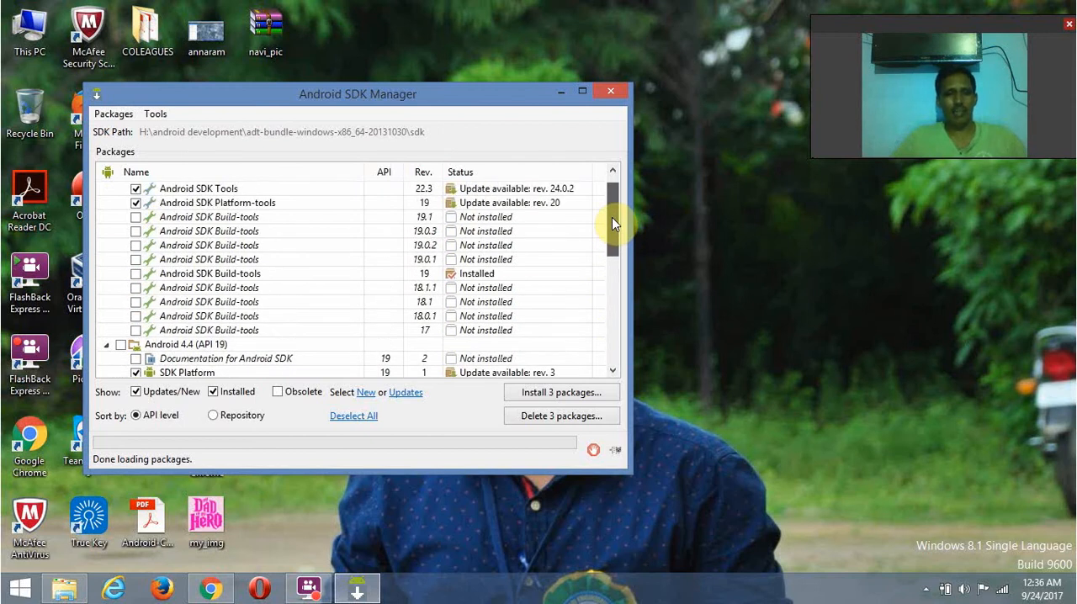
pyautogui.click(612, 223)
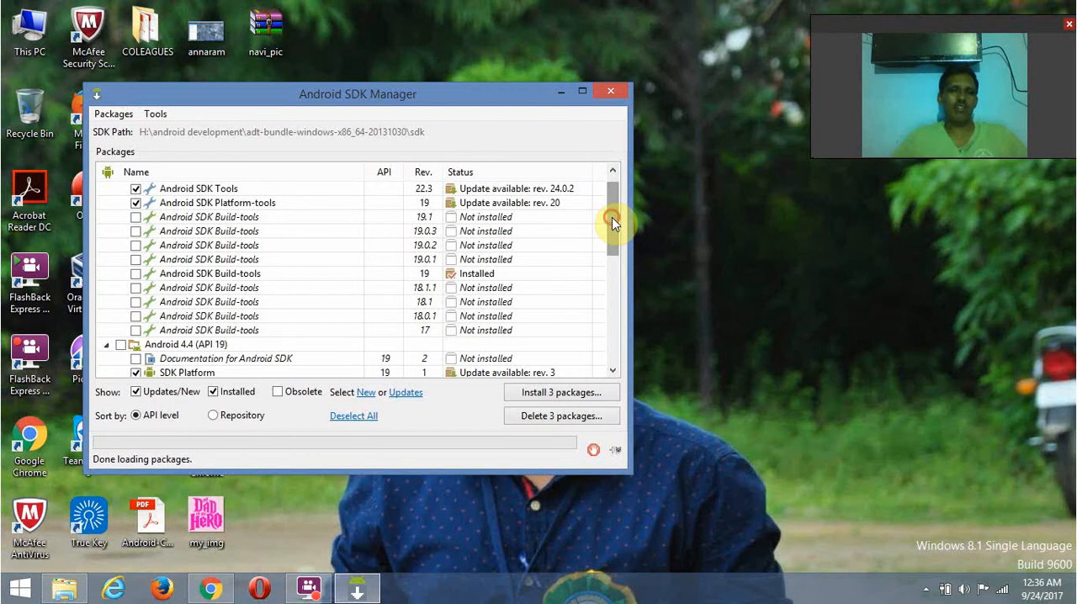
pyautogui.moveTo(611, 217)
pyautogui.mouseDown()
pyautogui.moveTo(611, 230)
pyautogui.moveTo(613, 216)
pyautogui.mouseUp()
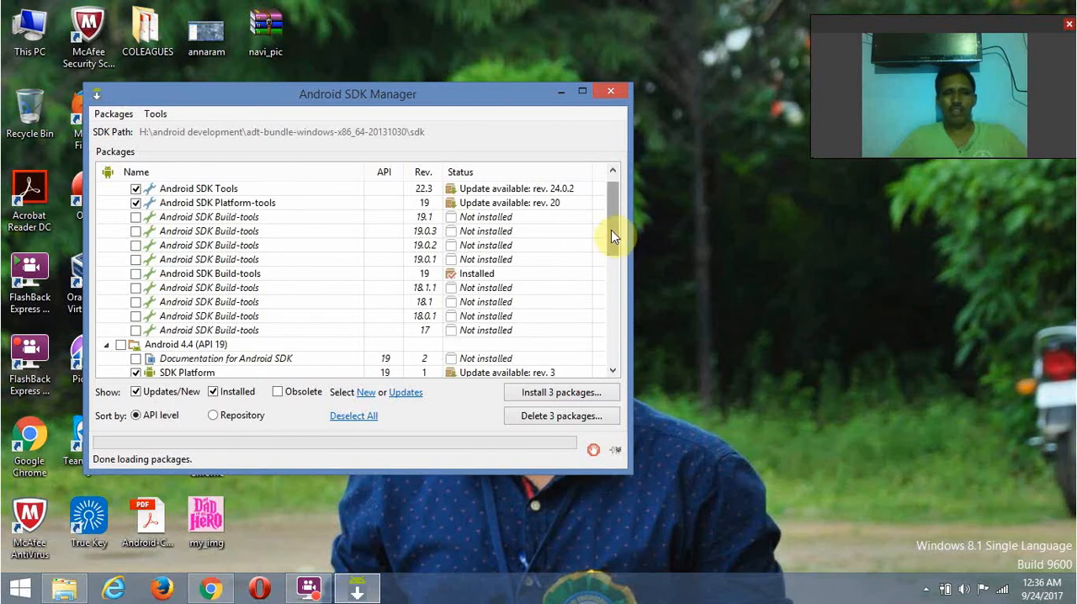
pyautogui.moveTo(611, 230); pyautogui.dragTo(603, 338)
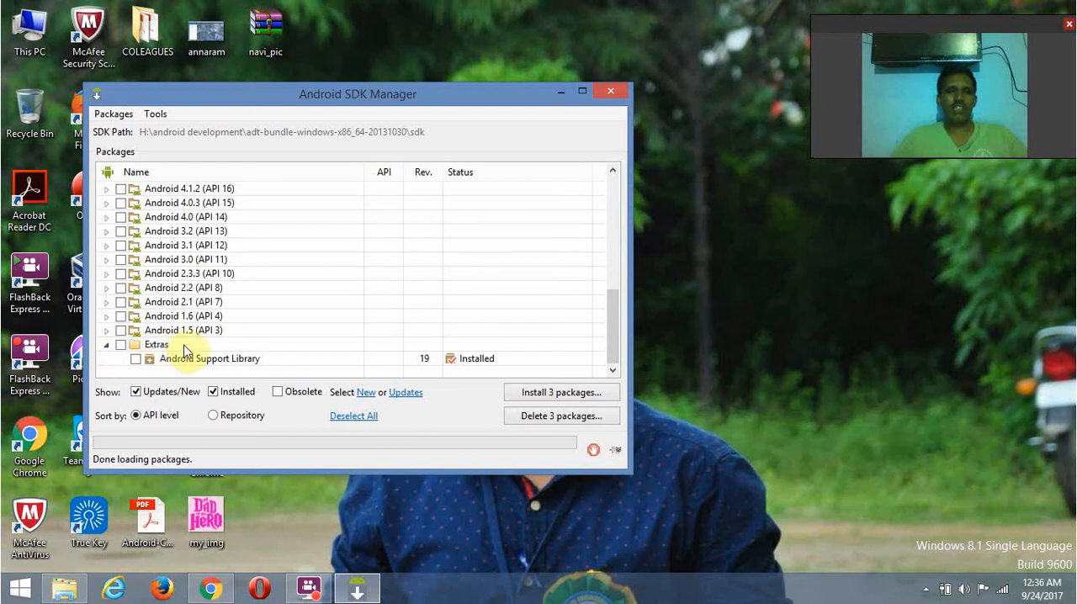
pyautogui.click(238, 358)
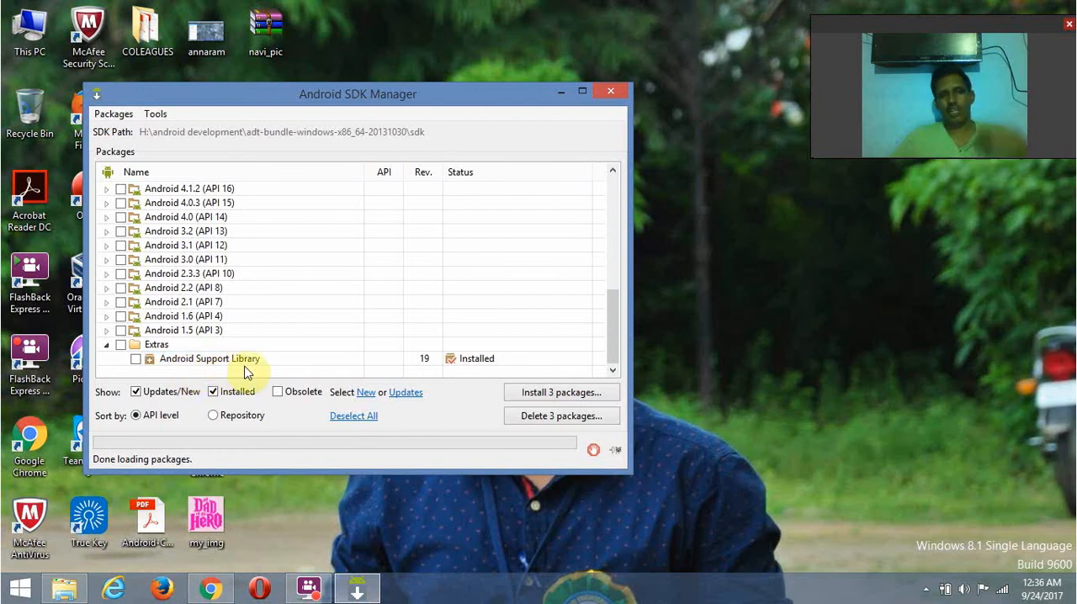
# - Close Android SDK Manager and launch the eclipse application from the eclipse subfolder of the extracted adt-bundle folder
pyautogui.click(610, 93)
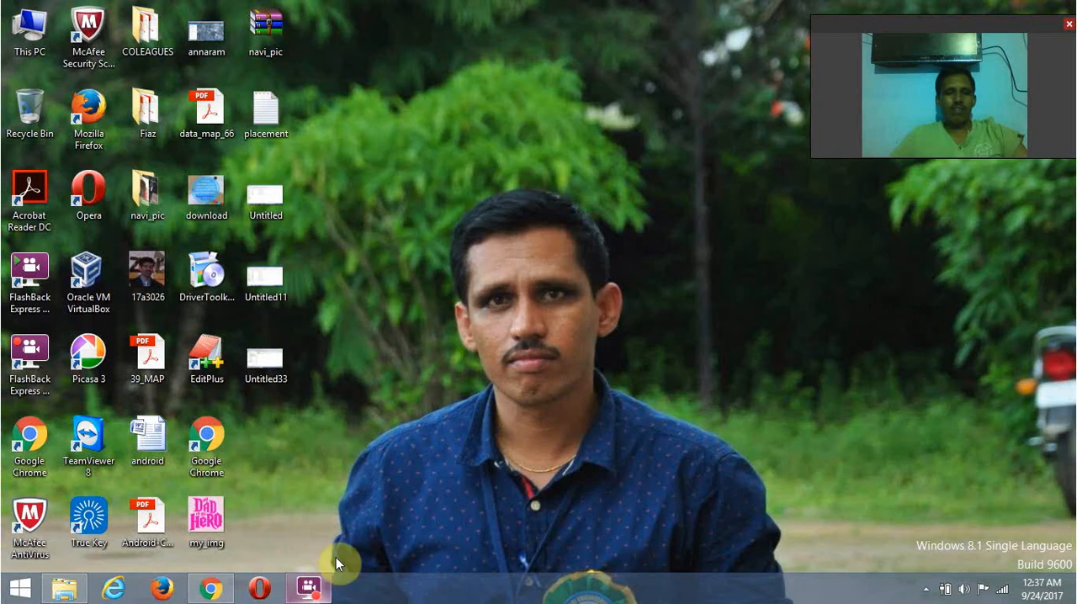
pyautogui.click(64, 593)
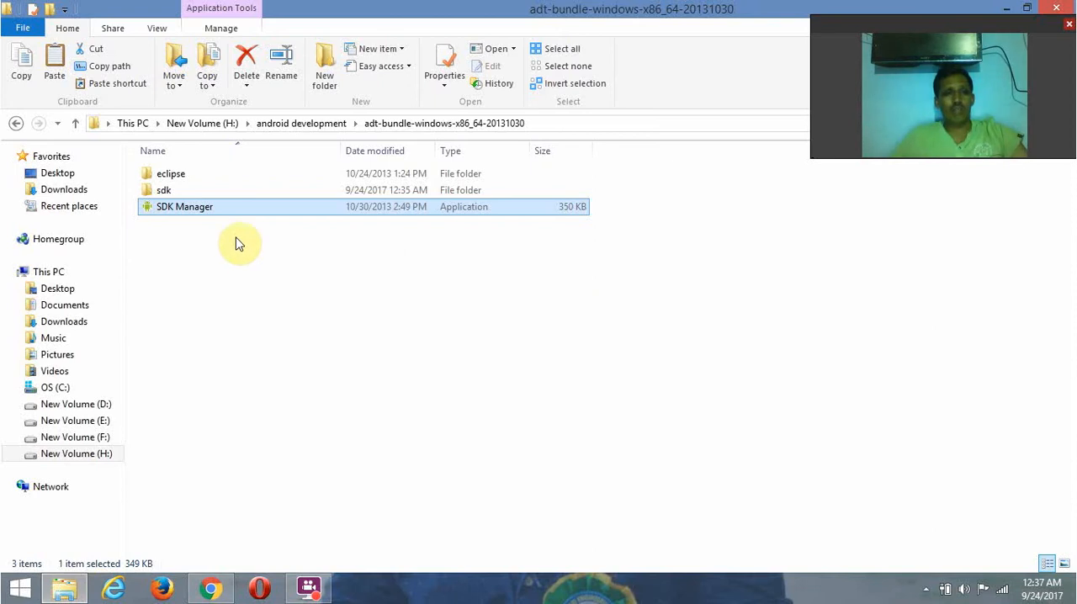
pyautogui.doubleClick(165, 176)
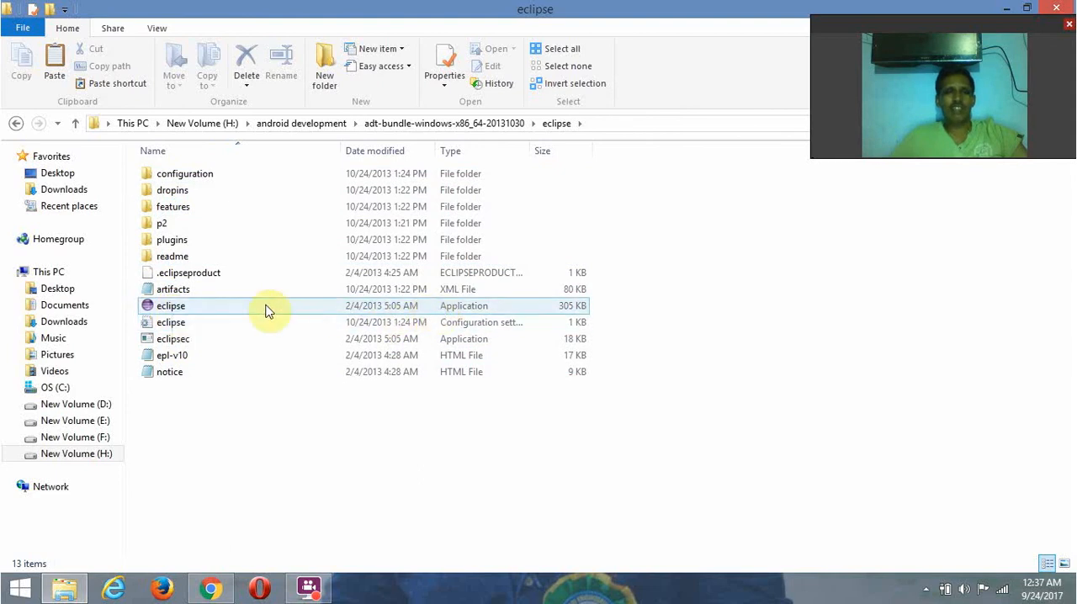
pyautogui.click(176, 312)
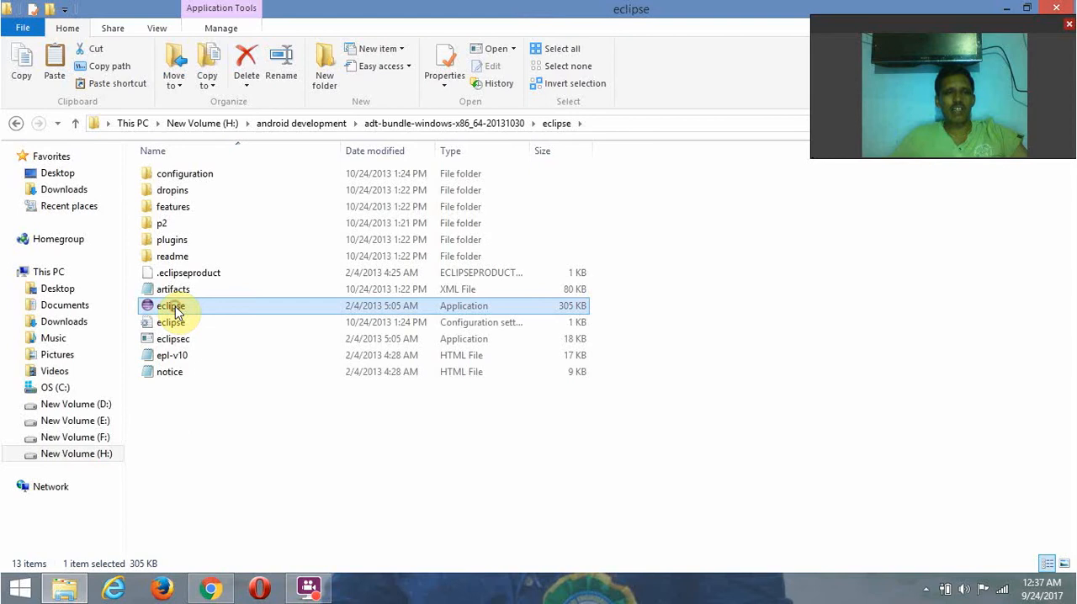
pyautogui.doubleClick(177, 312)
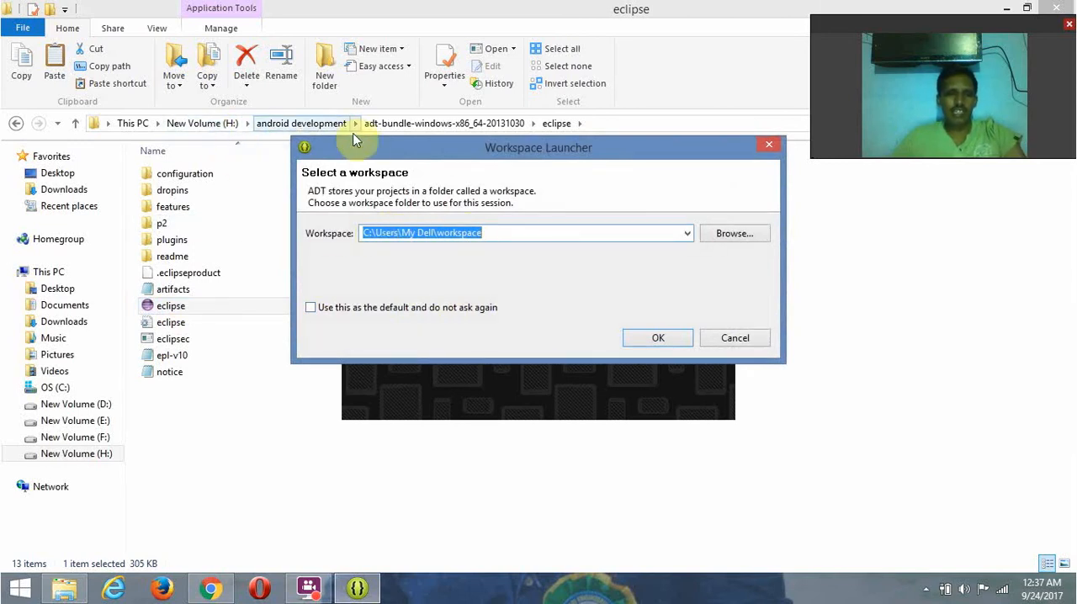
pyautogui.moveTo(362, 148); pyautogui.dragTo(323, 174)
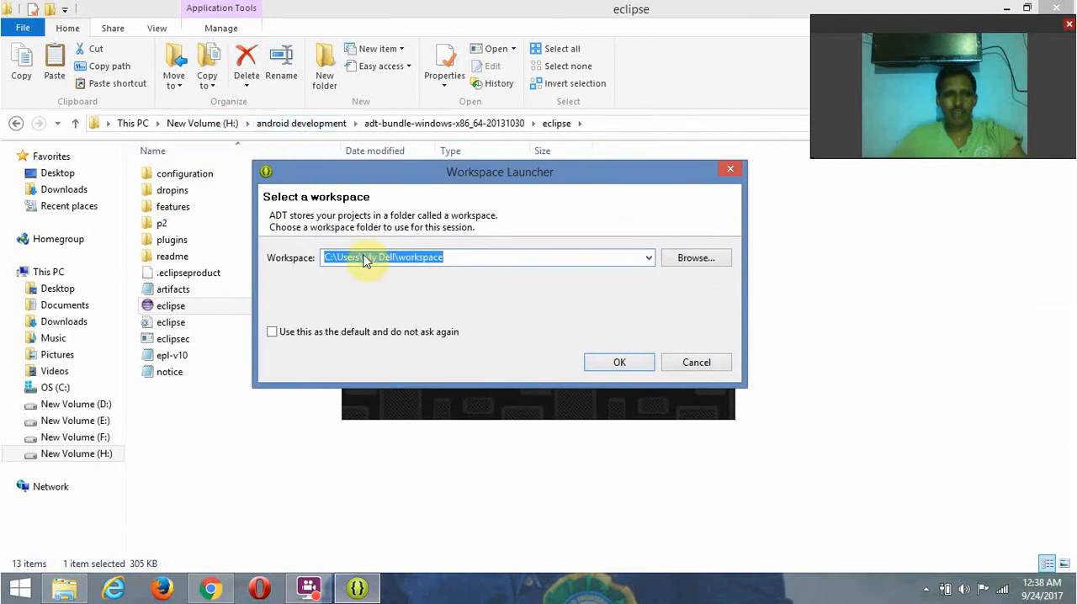
pyautogui.click(331, 259)
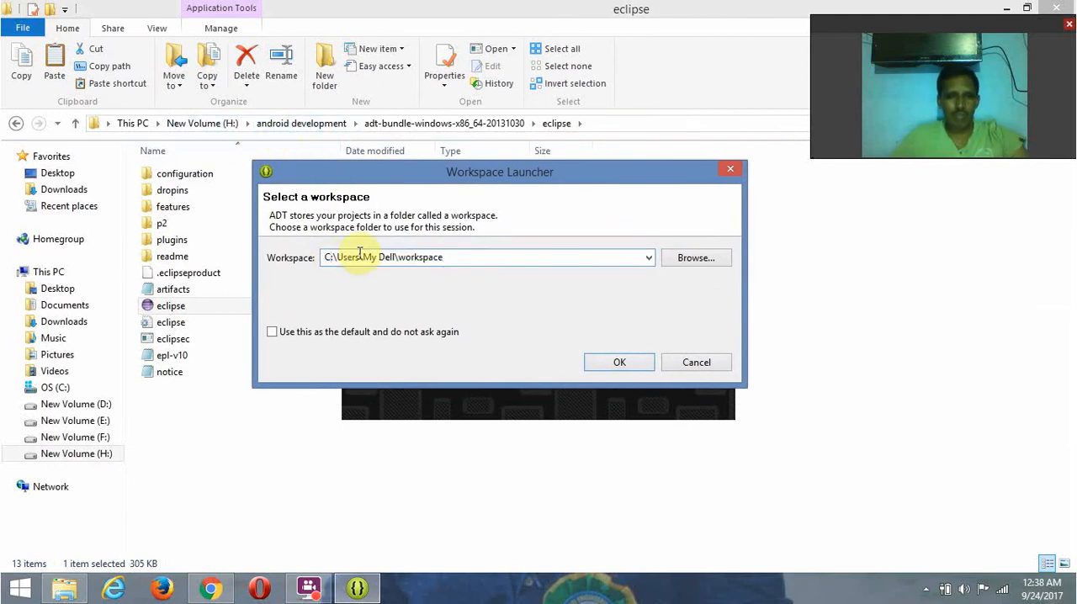
pyautogui.press('BackSpace')
pyautogui.press('BackSpace')
pyautogui.write('H')
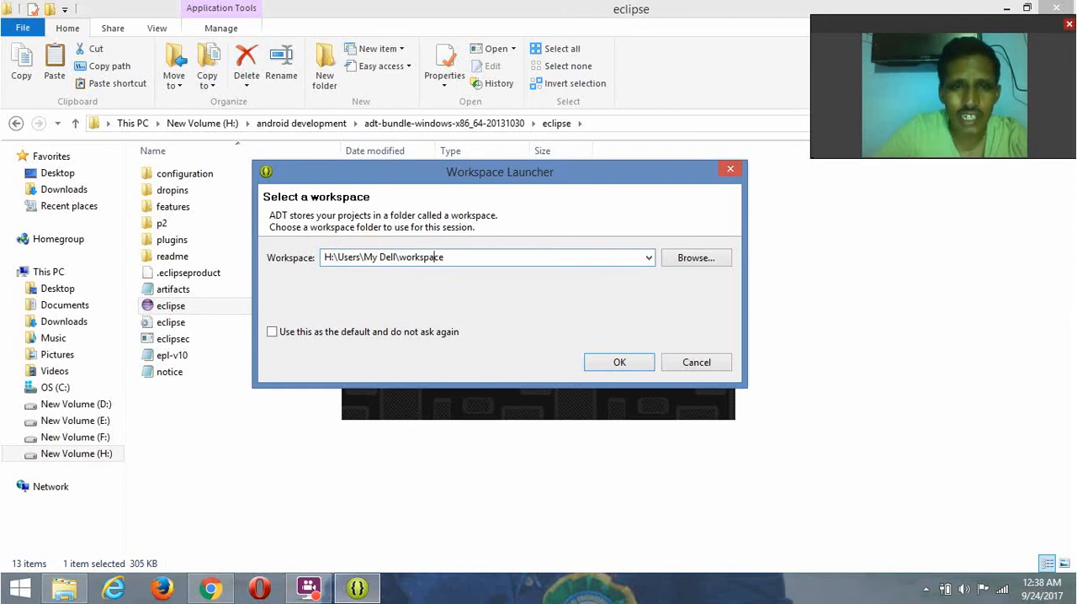
pyautogui.press('BackSpace')
pyautogui.press('BackSpace')
pyautogui.press('BackSpace')
pyautogui.press('BackSpace')
pyautogui.press('BackSpace')
pyautogui.press('BackSpace')
pyautogui.press('BackSpace')
pyautogui.press('BackSpace')
pyautogui.press('BackSpace')
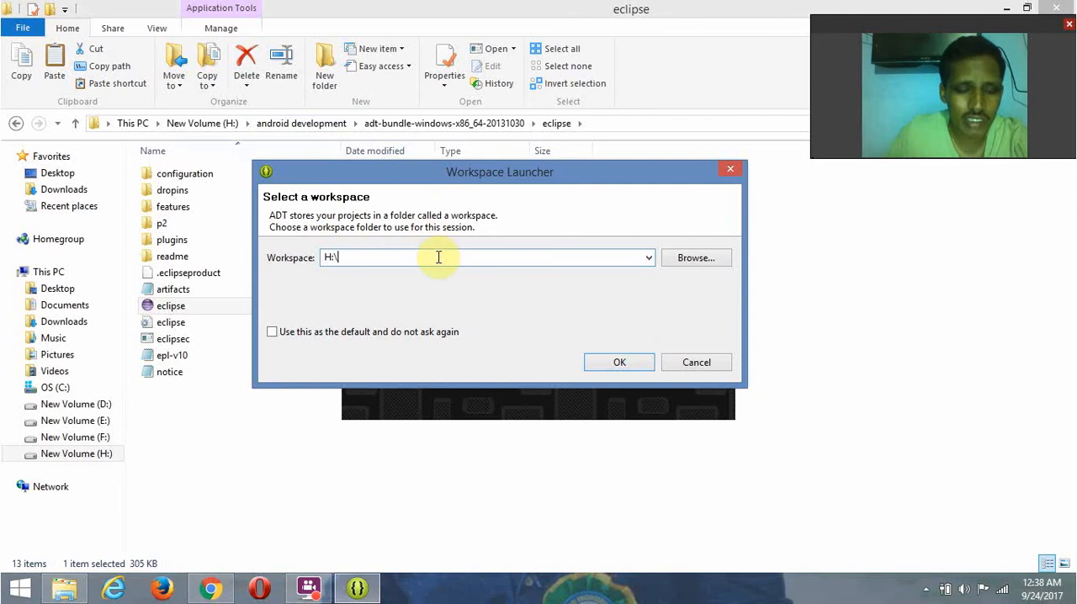
pyautogui.write('and')
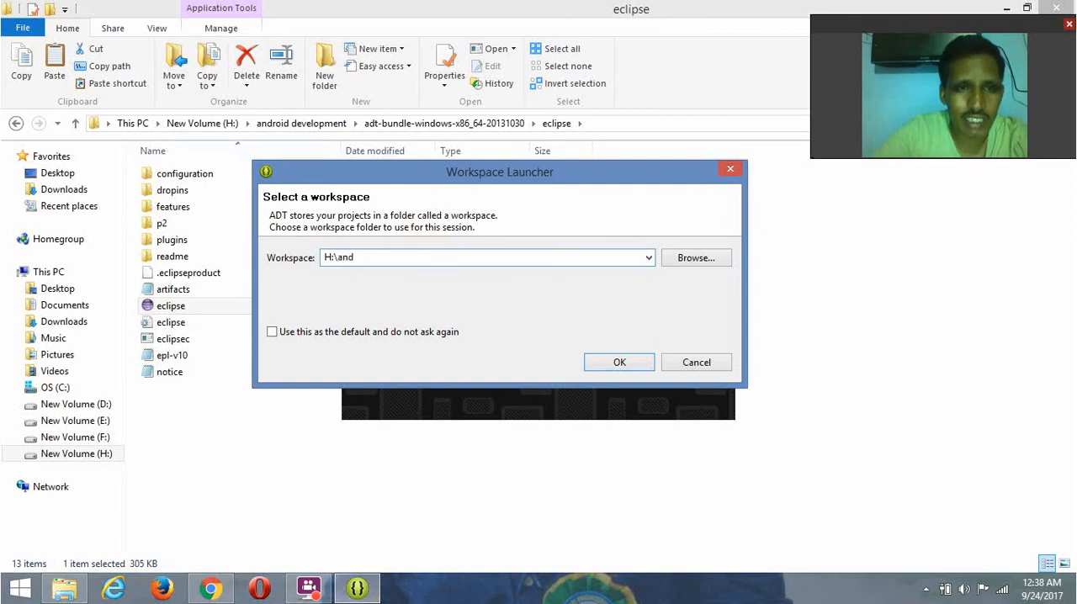
# - Choose the android development folder on drive H: as workspace directory and extend the path to H:\android development\workspace
pyautogui.click(697, 260)
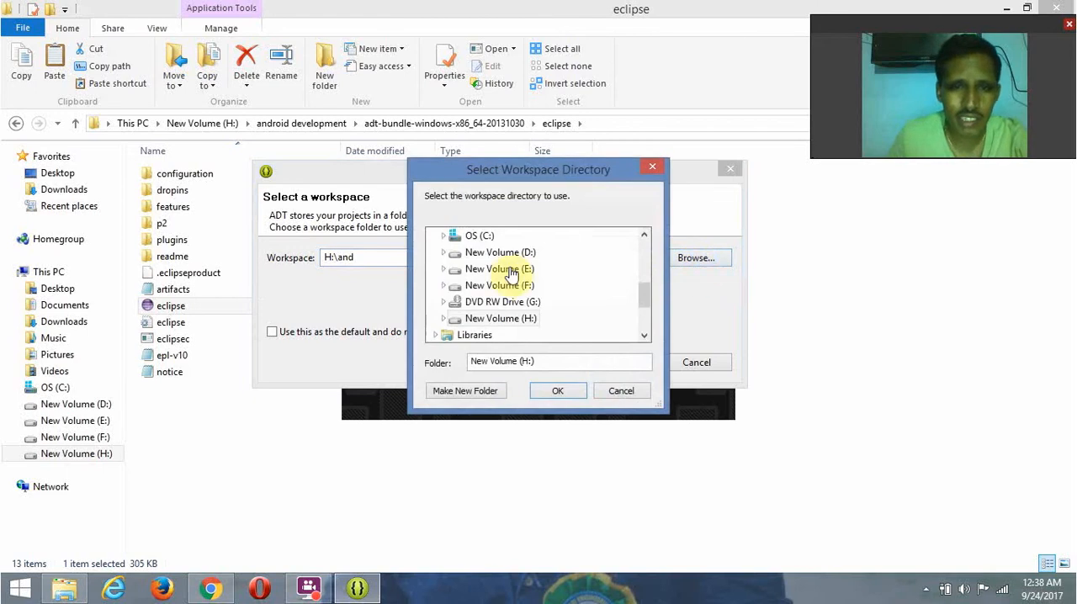
pyautogui.click(442, 319)
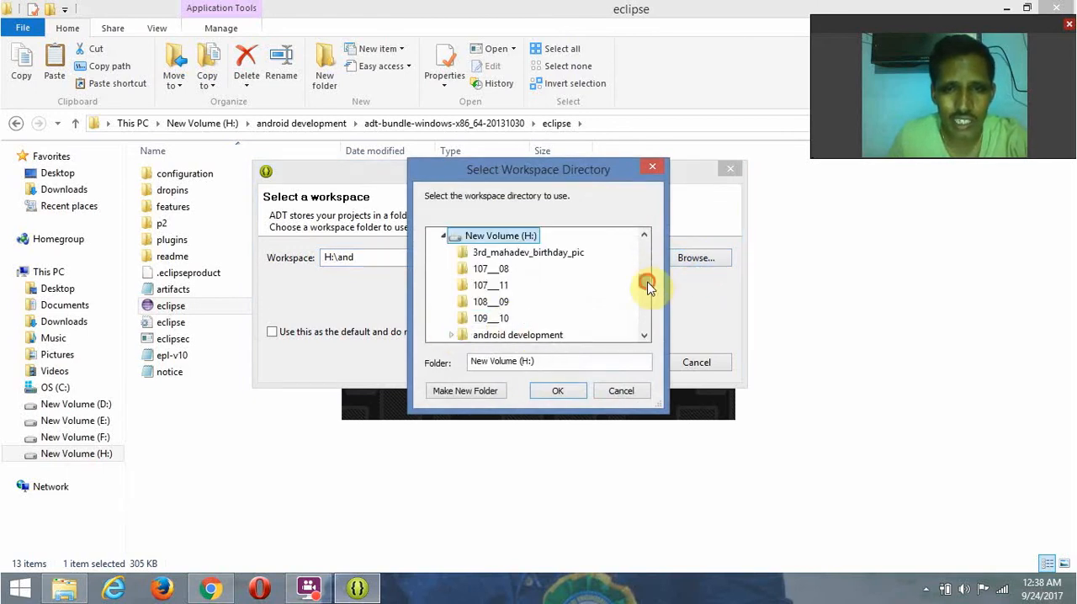
pyautogui.moveTo(645, 283); pyautogui.dragTo(644, 292)
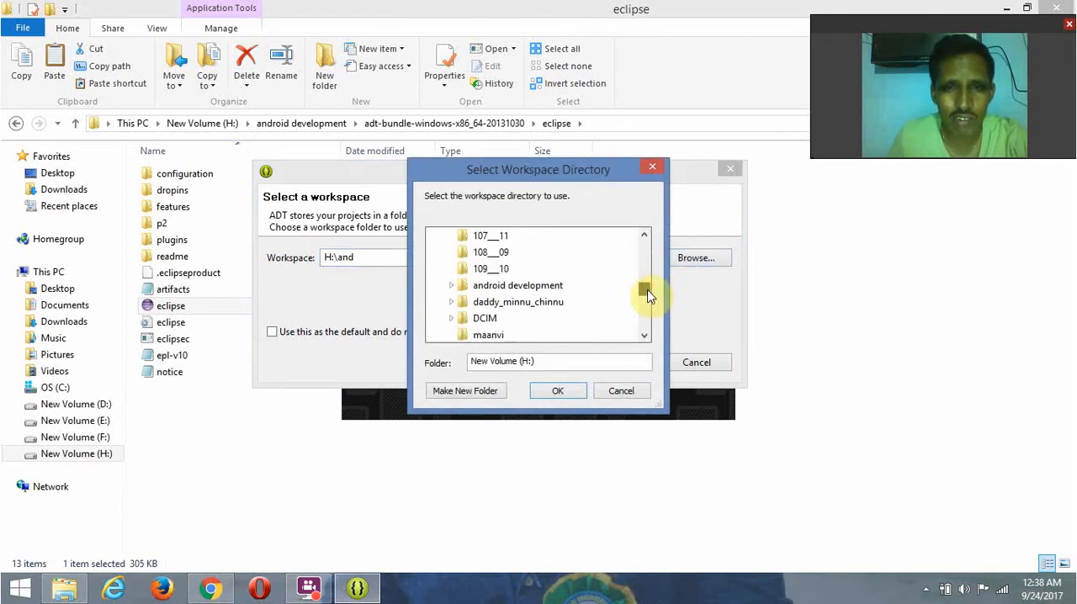
pyautogui.click(452, 287)
pyautogui.click(480, 286)
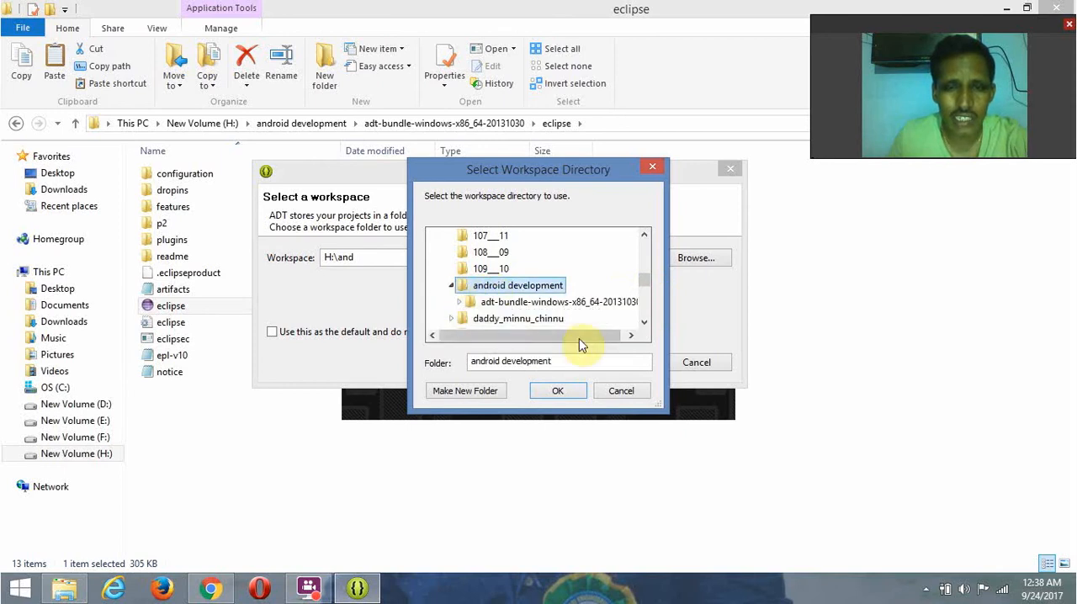
pyautogui.click(558, 392)
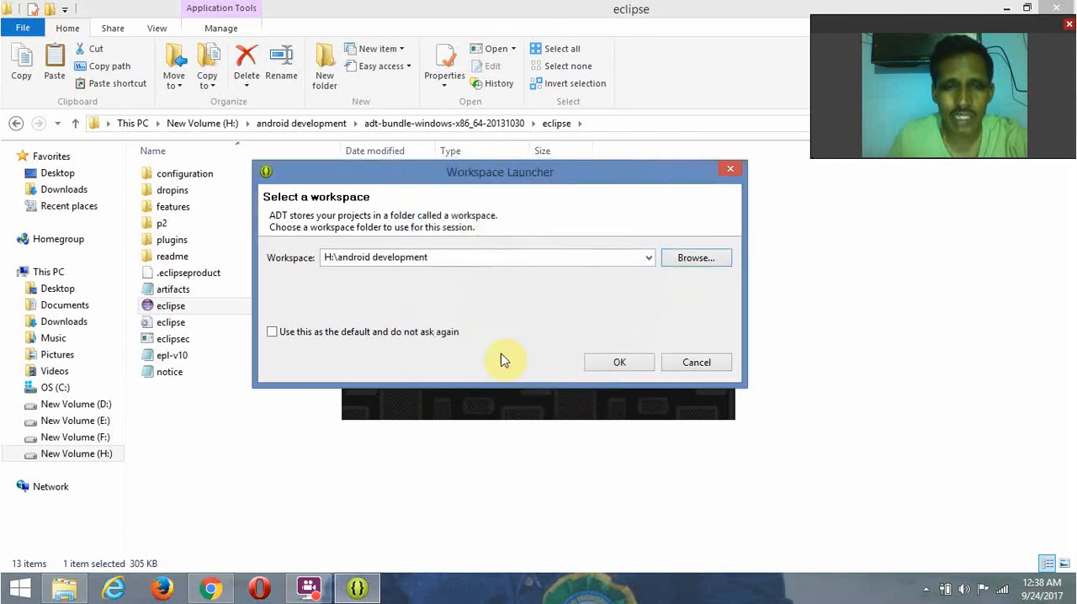
pyautogui.click(453, 259)
pyautogui.click(454, 259)
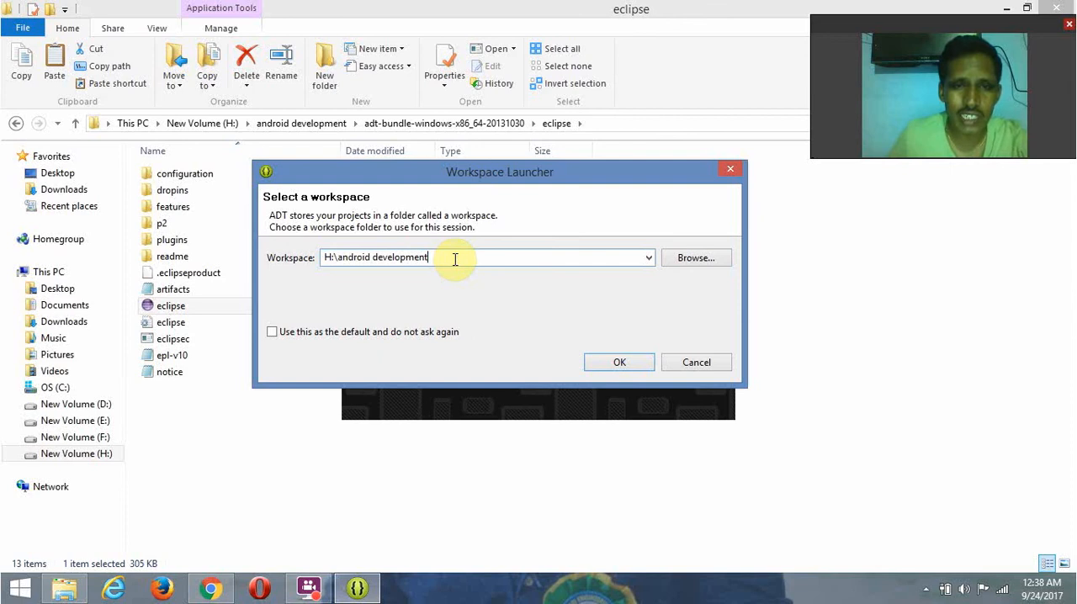
pyautogui.write('\\workspace')
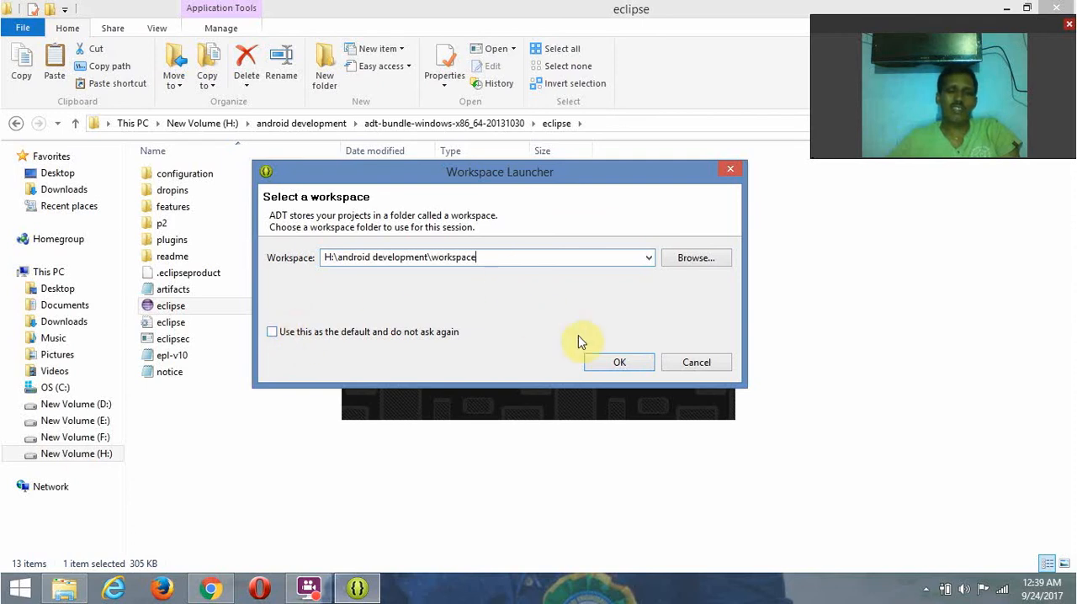
# - Start ADT with the chosen workspace, maximize its window and close the Android IDE welcome page
pyautogui.click(618, 362)
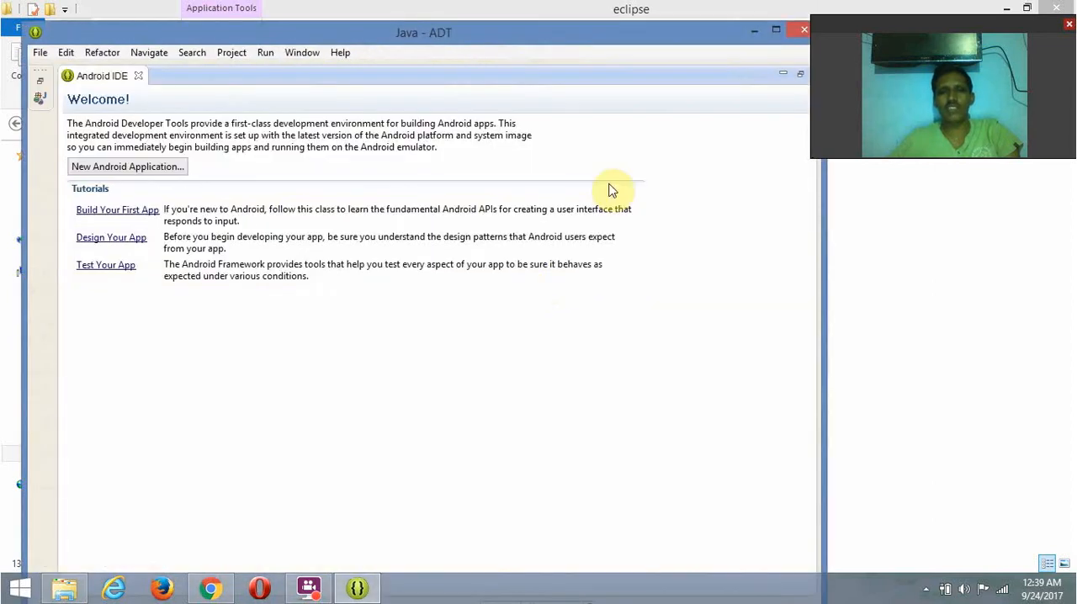
pyautogui.click(775, 32)
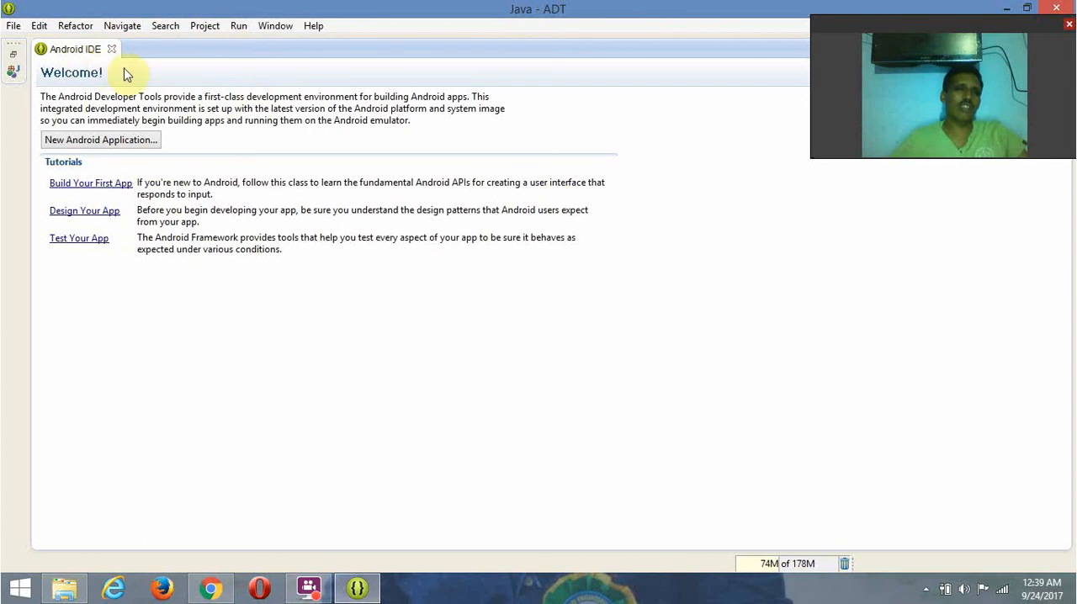
pyautogui.click(112, 50)
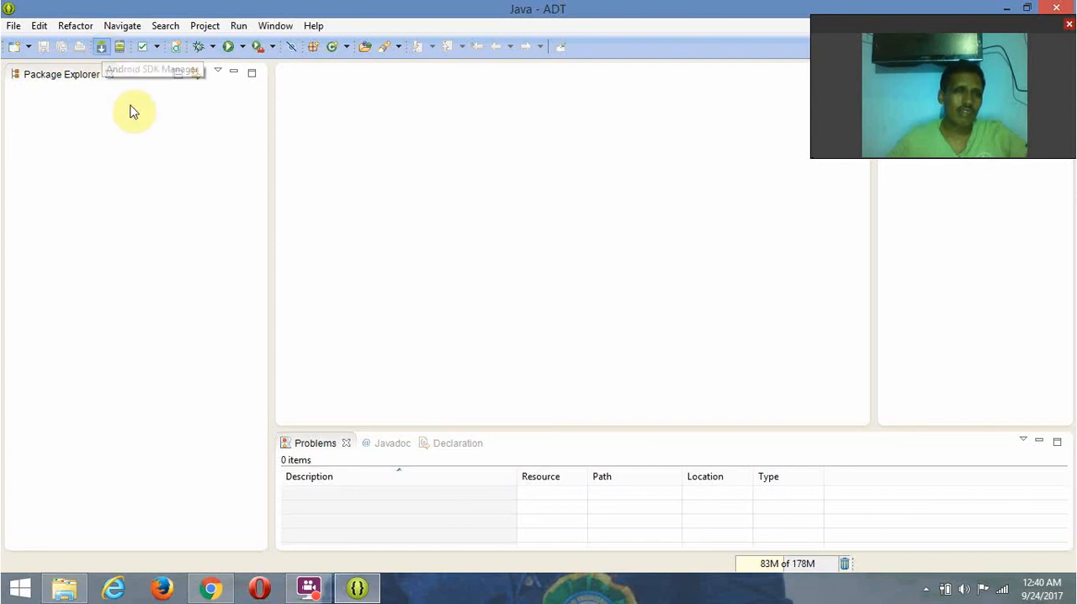
# - Open Android SDK Manager from ADT and examine the packages in the Tools and Android 4.4 (API 19) groups
pyautogui.click(101, 48)
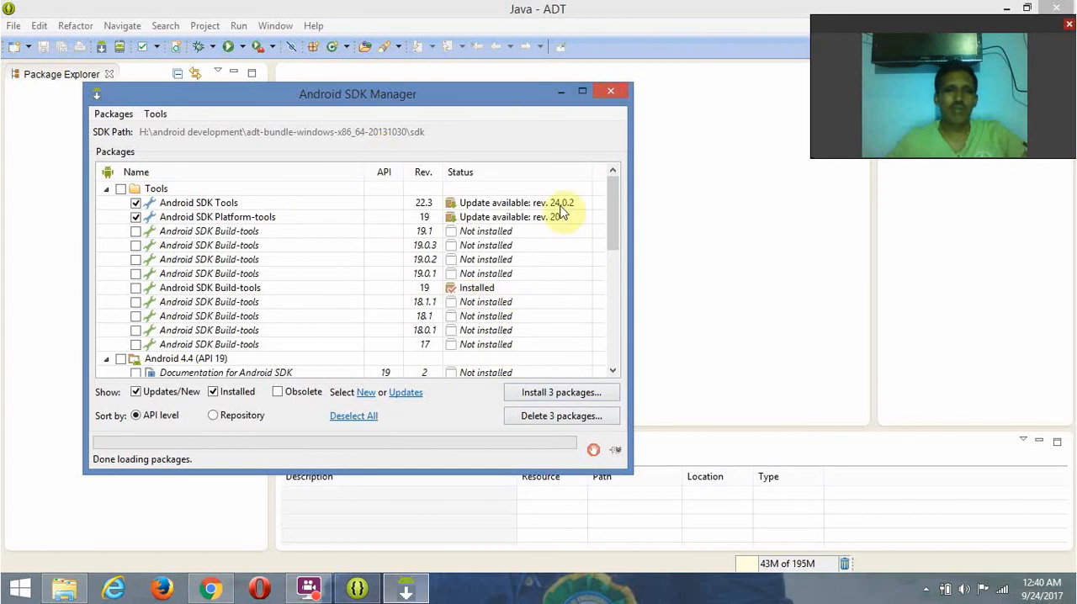
pyautogui.moveTo(612, 214)
pyautogui.mouseDown()
pyautogui.moveTo(610, 286)
pyautogui.moveTo(605, 200)
pyautogui.mouseUp()
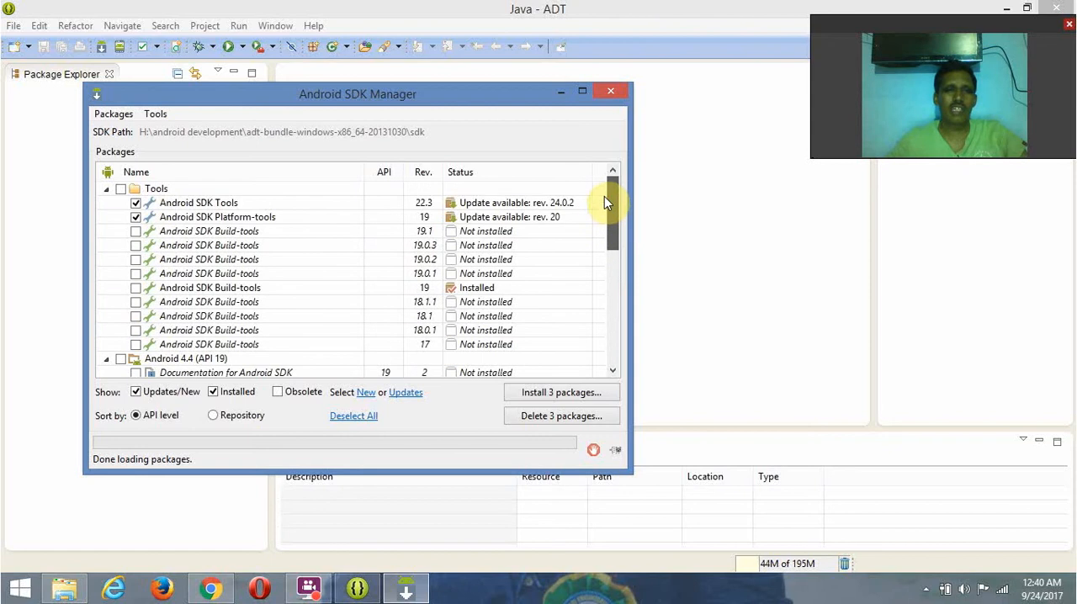
pyautogui.click(175, 204)
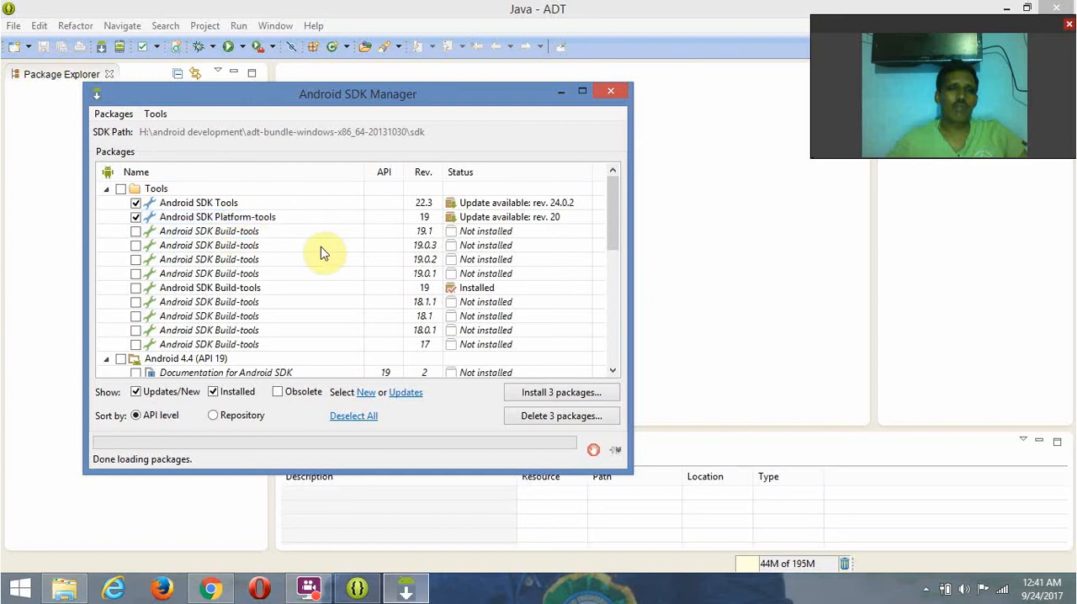
pyautogui.moveTo(611, 238); pyautogui.dragTo(612, 250)
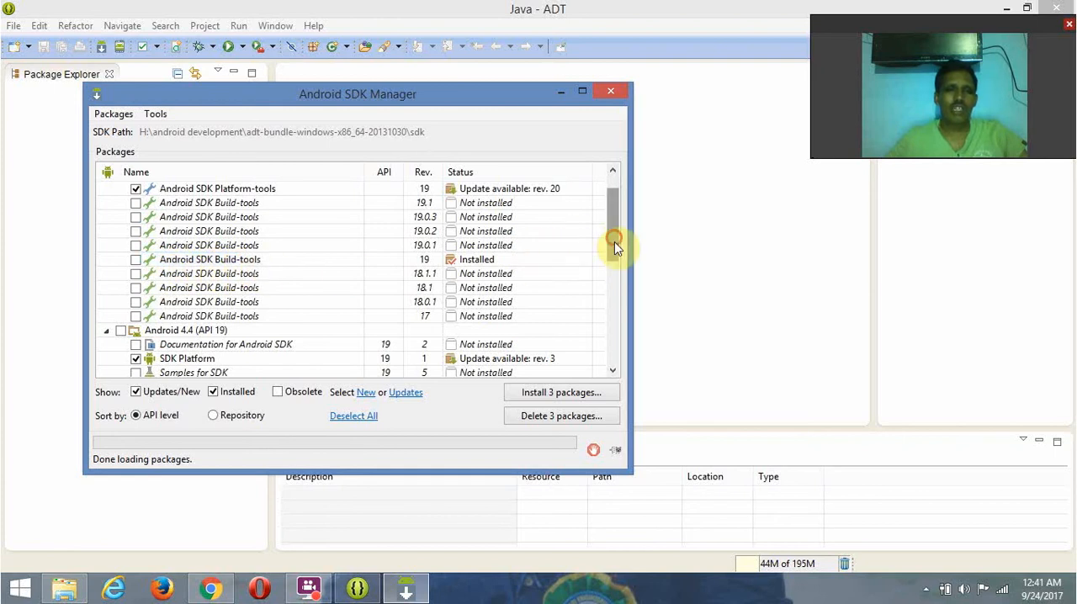
pyautogui.moveTo(614, 242); pyautogui.dragTo(614, 265)
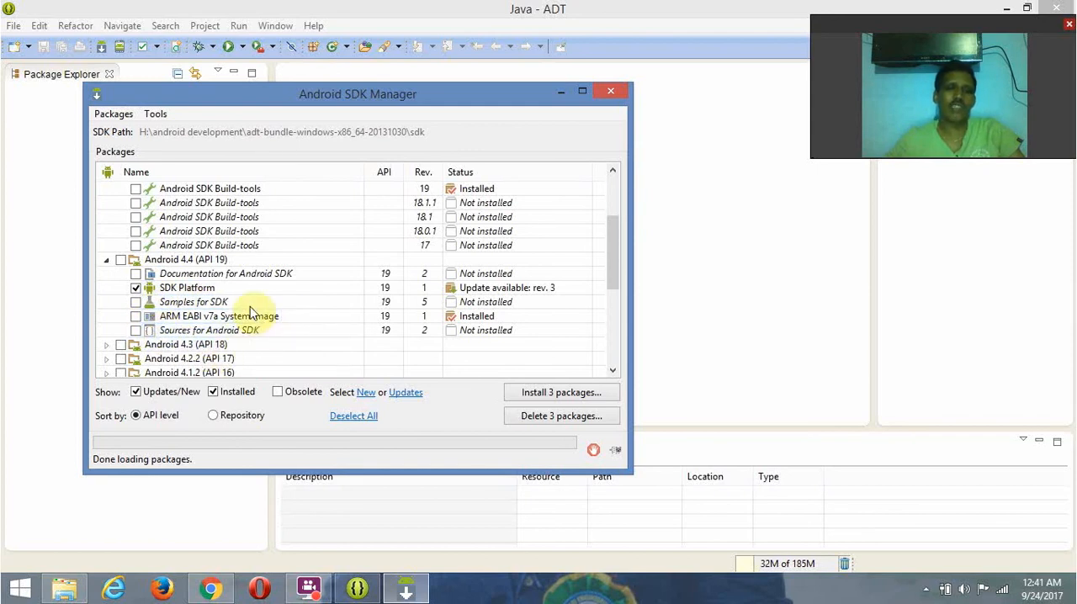
pyautogui.click(182, 302)
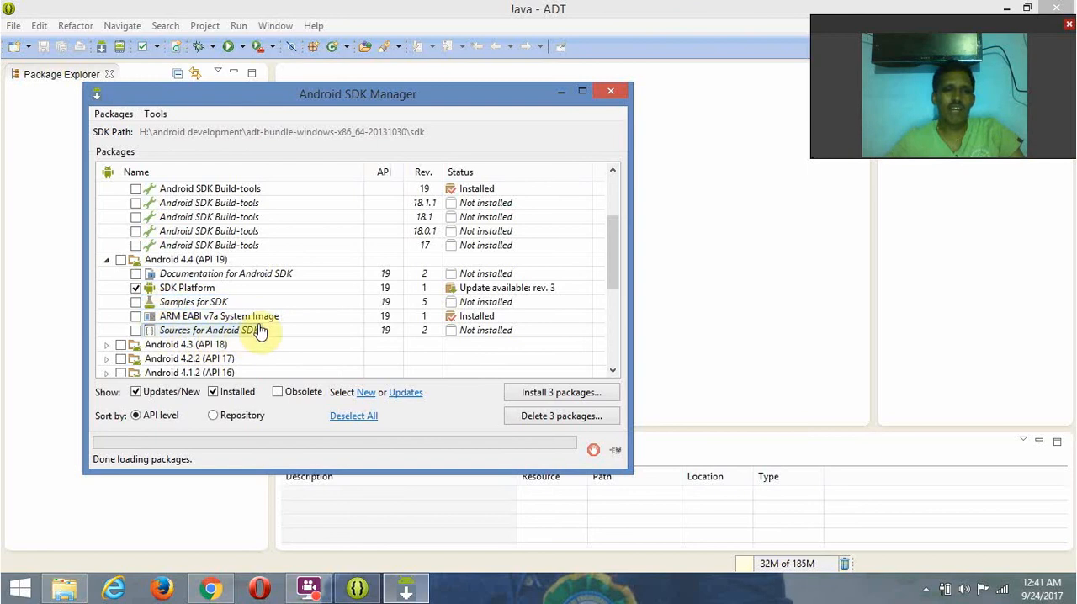
pyautogui.click(164, 317)
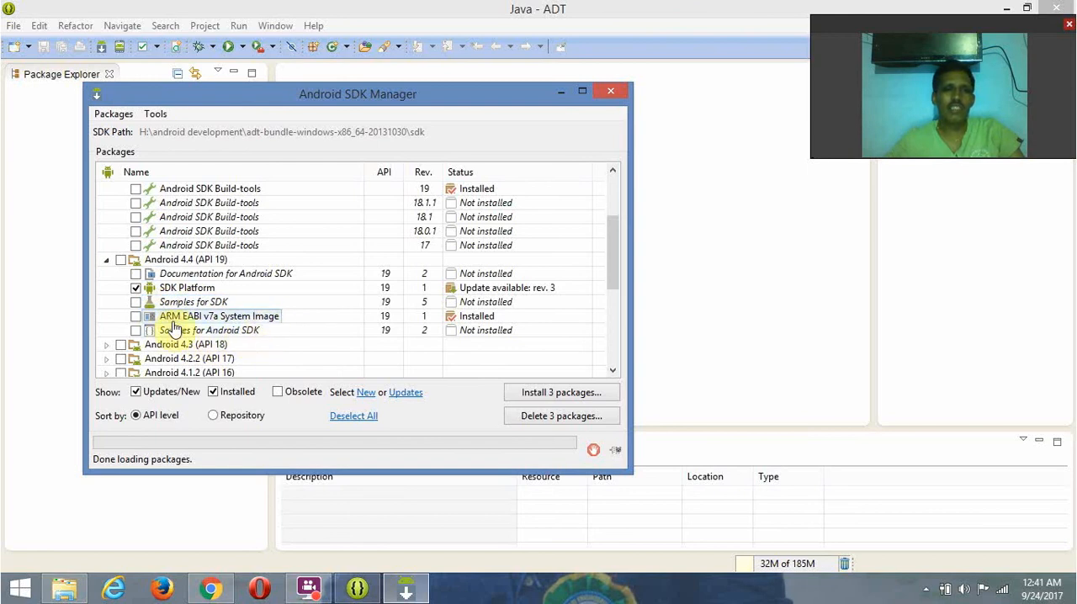
pyautogui.click(231, 333)
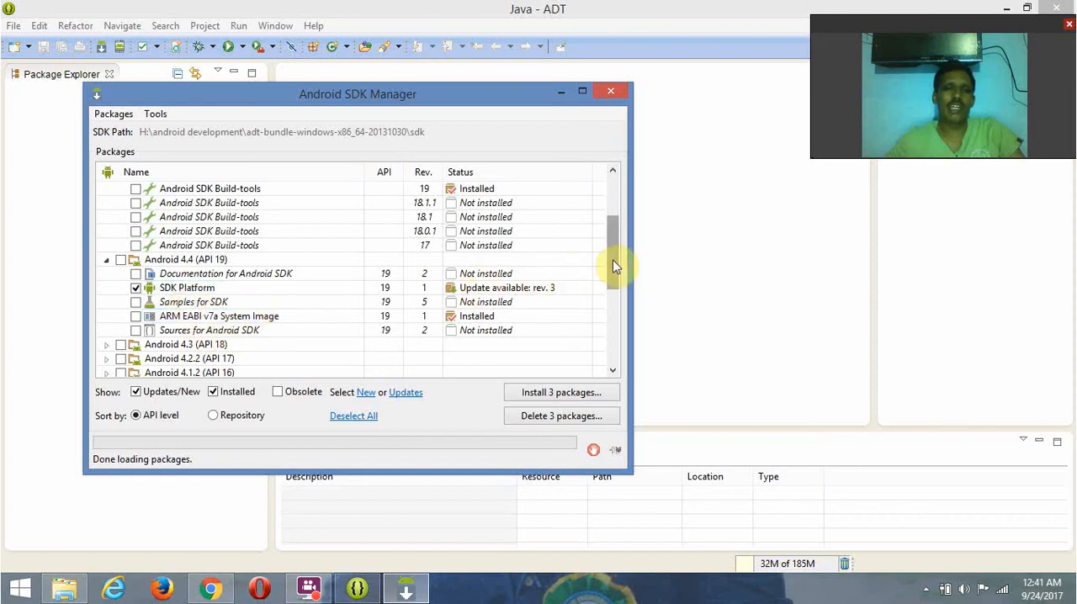
pyautogui.moveTo(613, 266)
pyautogui.mouseDown()
pyautogui.moveTo(606, 339)
pyautogui.moveTo(605, 275)
pyautogui.mouseUp()
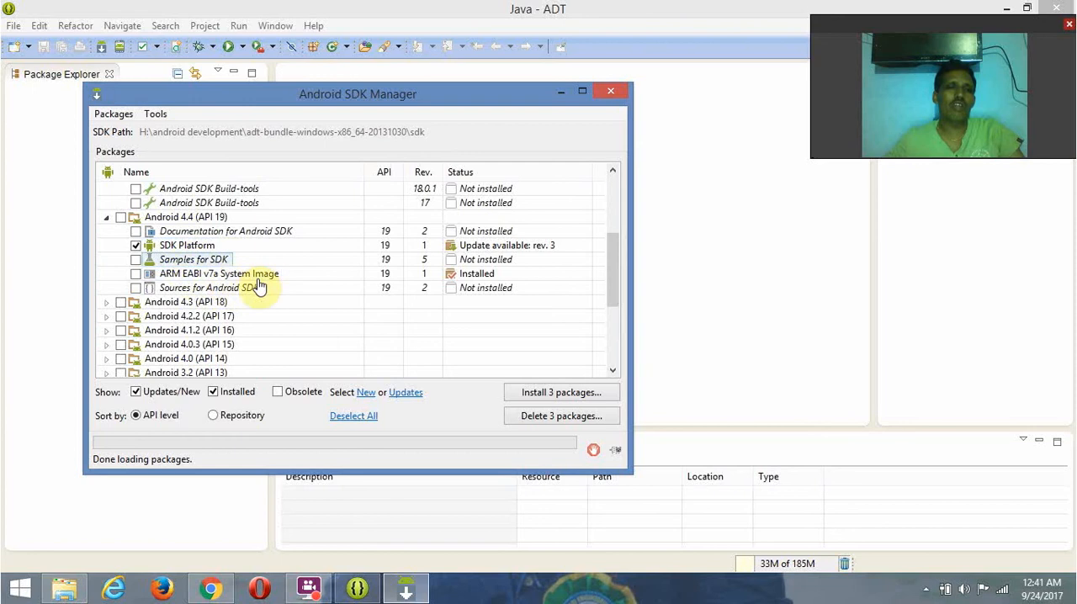
# - Examine the older Android API groups and the Android Support Library under Extras, and close Android SDK Manager
pyautogui.moveTo(613, 286); pyautogui.dragTo(604, 342)
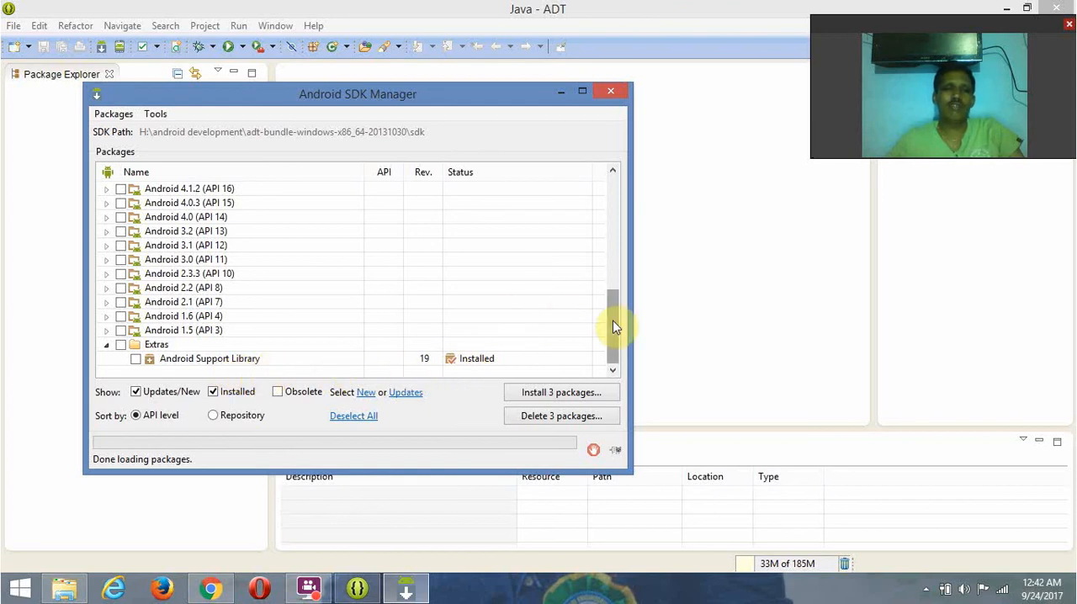
pyautogui.moveTo(613, 325)
pyautogui.mouseDown()
pyautogui.moveTo(615, 244)
pyautogui.moveTo(620, 344)
pyautogui.mouseUp()
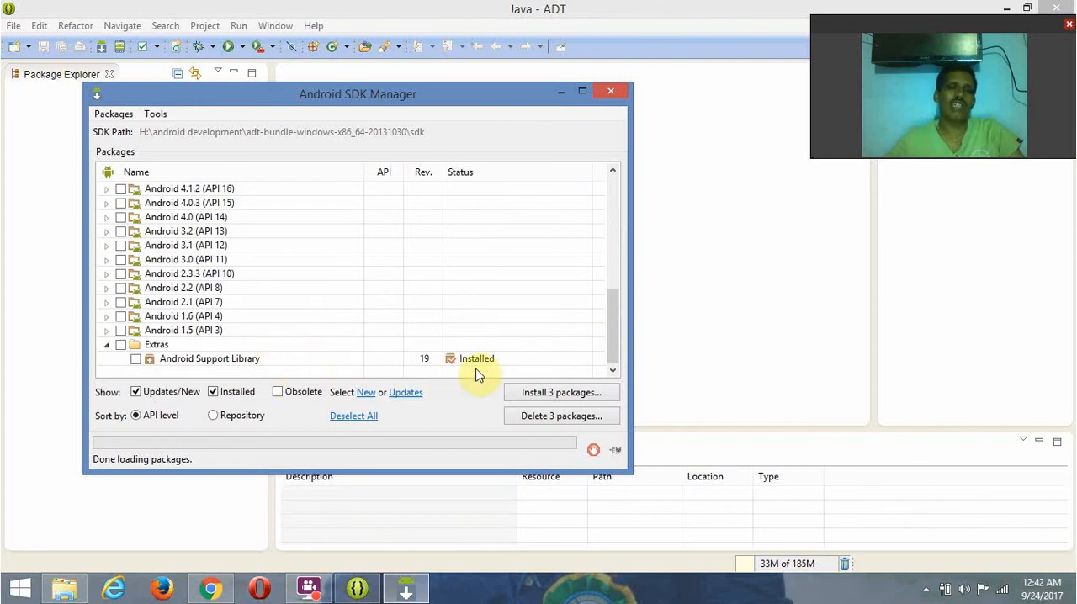
pyautogui.click(188, 359)
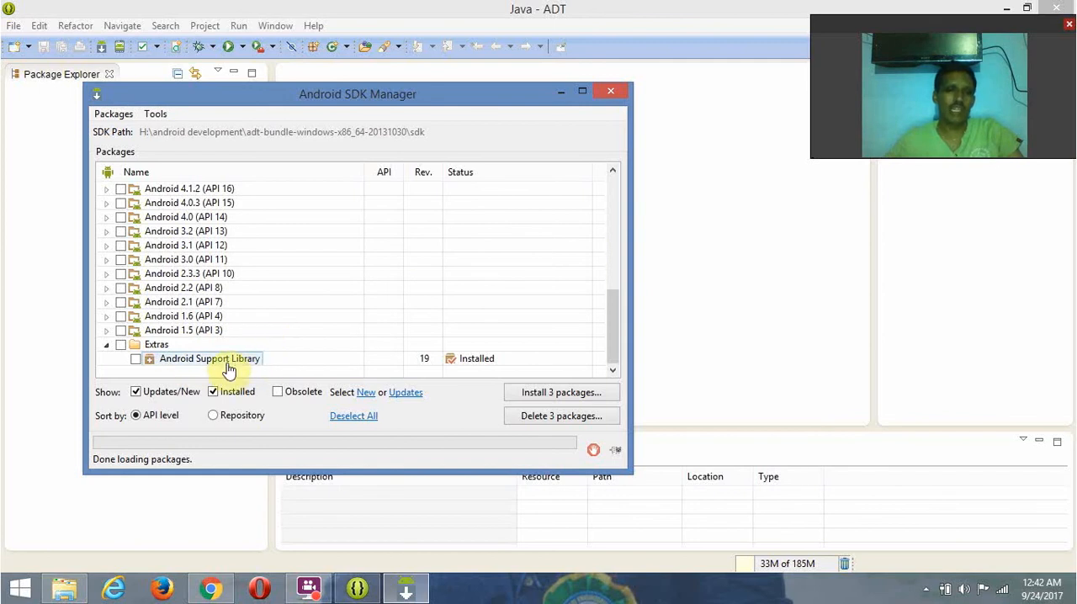
pyautogui.moveTo(615, 306); pyautogui.dragTo(617, 170)
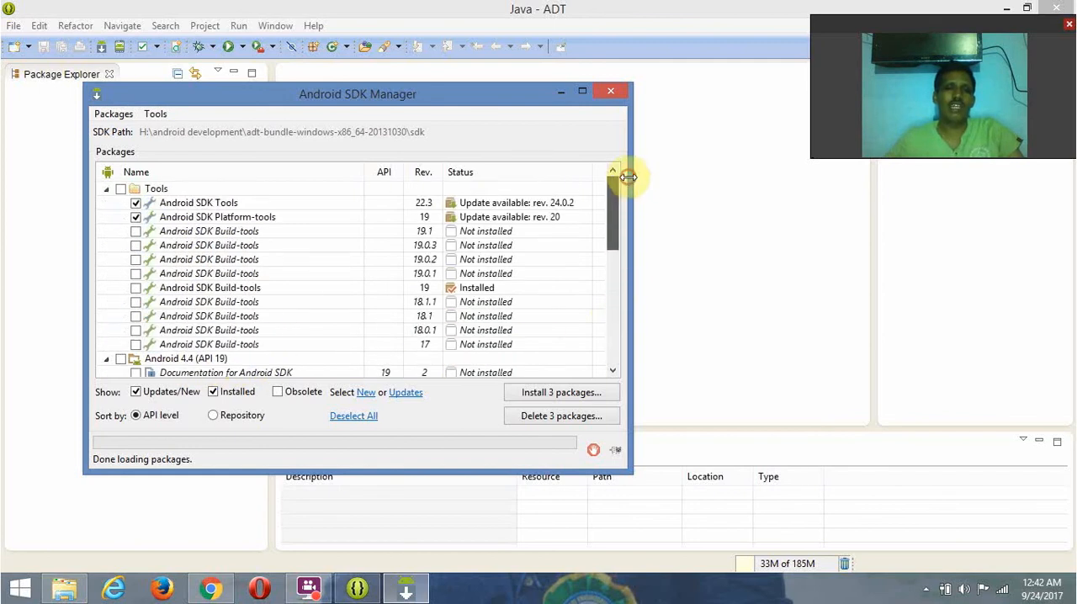
pyautogui.click(615, 89)
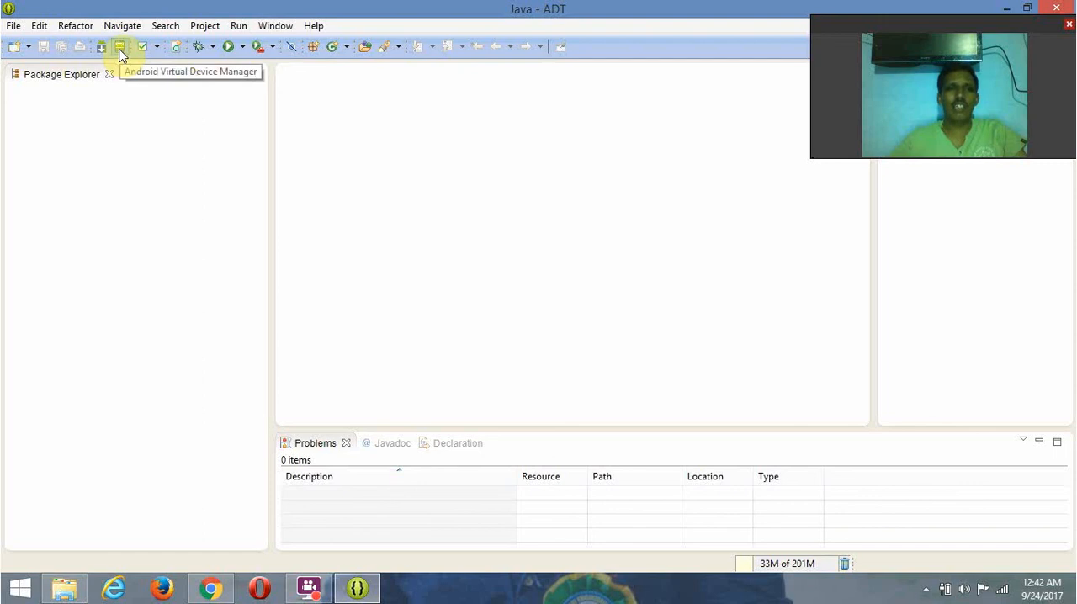
# - Open Android Virtual Device Manager, move its window clear of the webcam overlay and select the AndroidAVD device
pyautogui.click(120, 50)
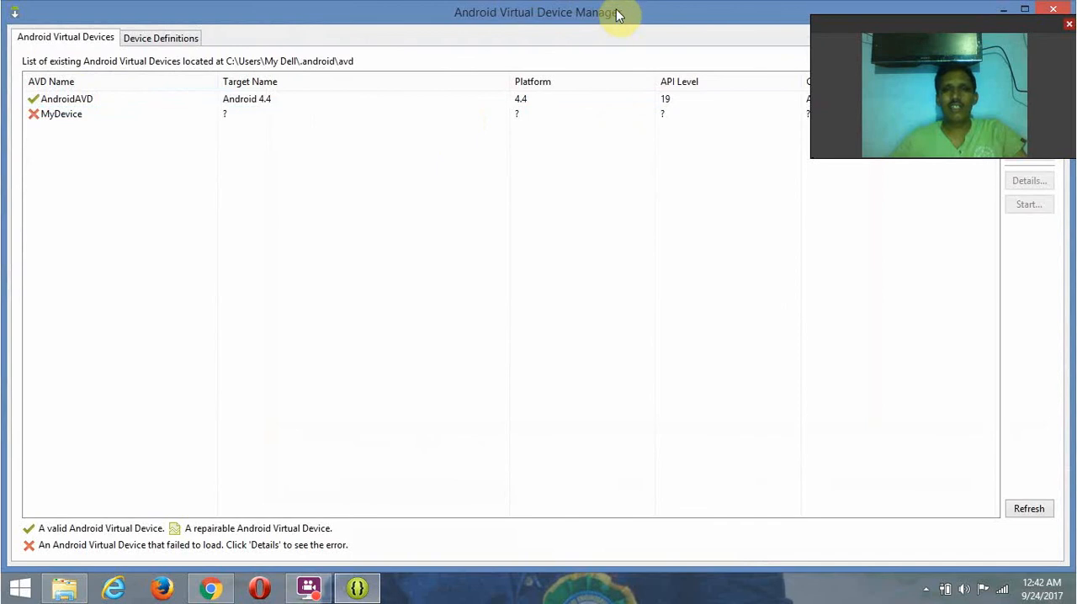
pyautogui.moveTo(615, 12); pyautogui.dragTo(415, 181)
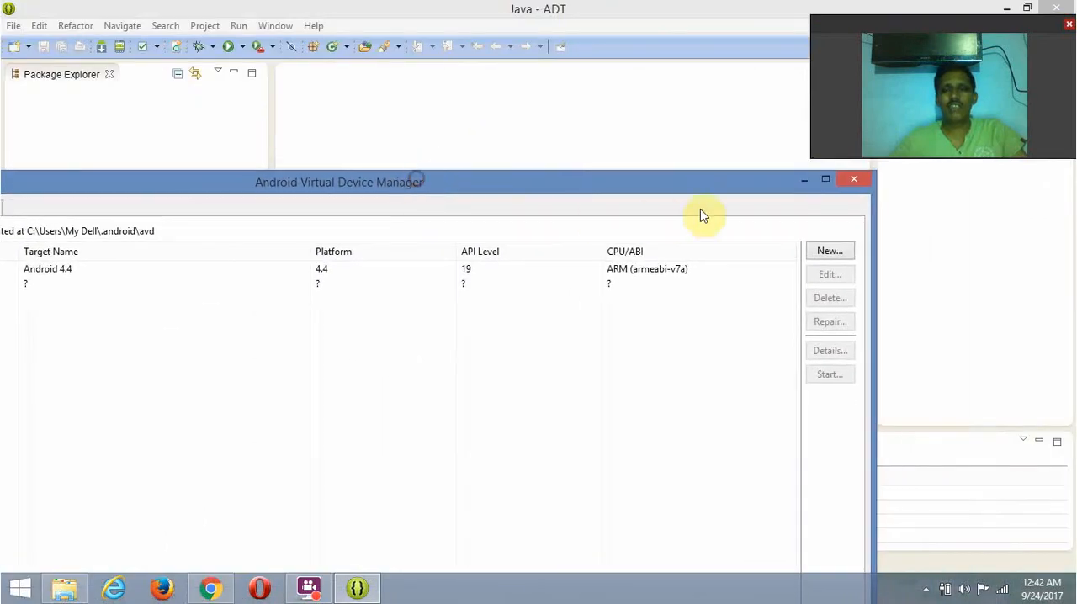
pyautogui.click(828, 181)
pyautogui.moveTo(709, 7); pyautogui.dragTo(742, 201)
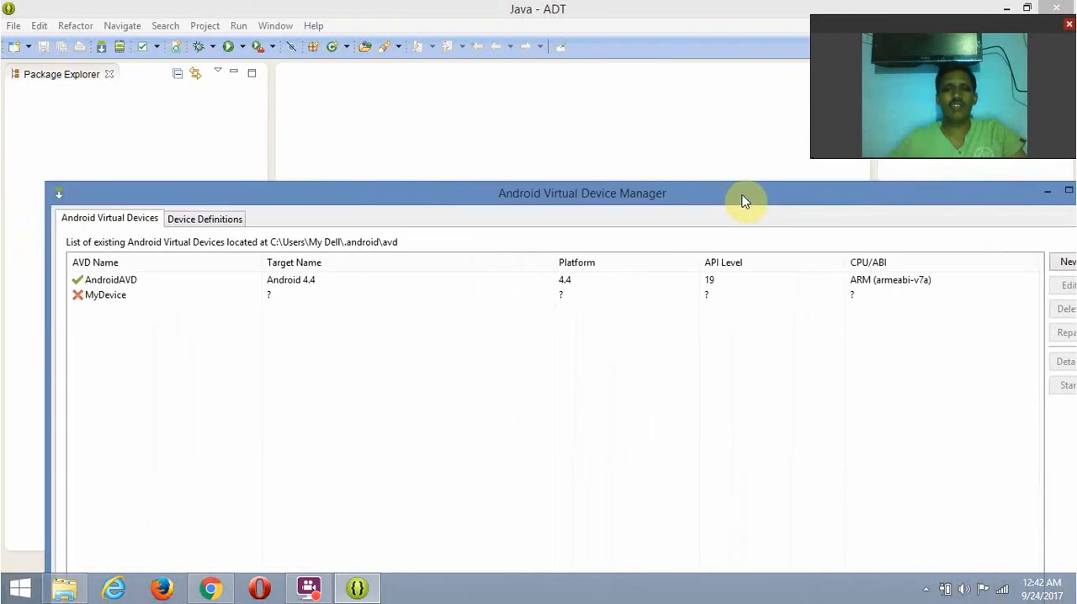
pyautogui.click(150, 280)
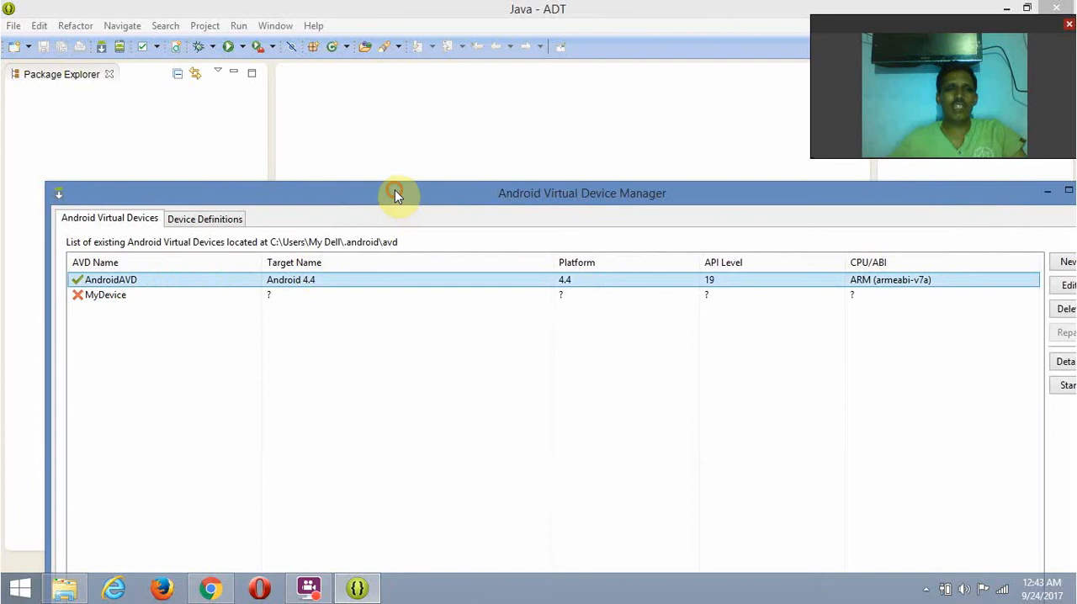
pyautogui.moveTo(397, 193); pyautogui.dragTo(307, 5)
pyautogui.moveTo(384, 34); pyautogui.dragTo(283, 152)
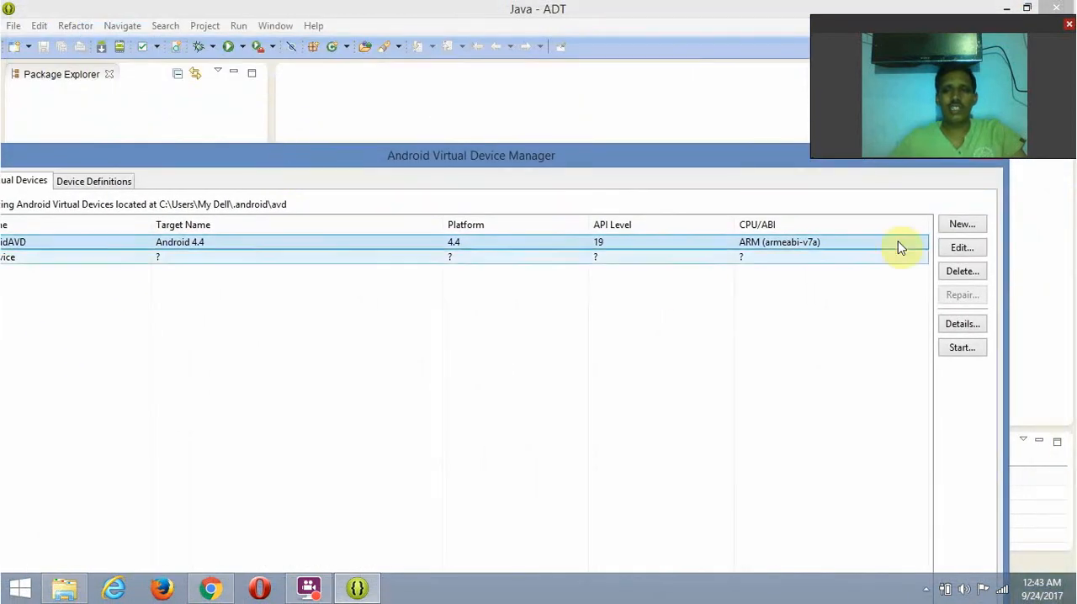
# - Open AndroidAVD for editing, examine its device choices and hardware settings, and close the dialog and Android Virtual Device Manager
pyautogui.click(959, 250)
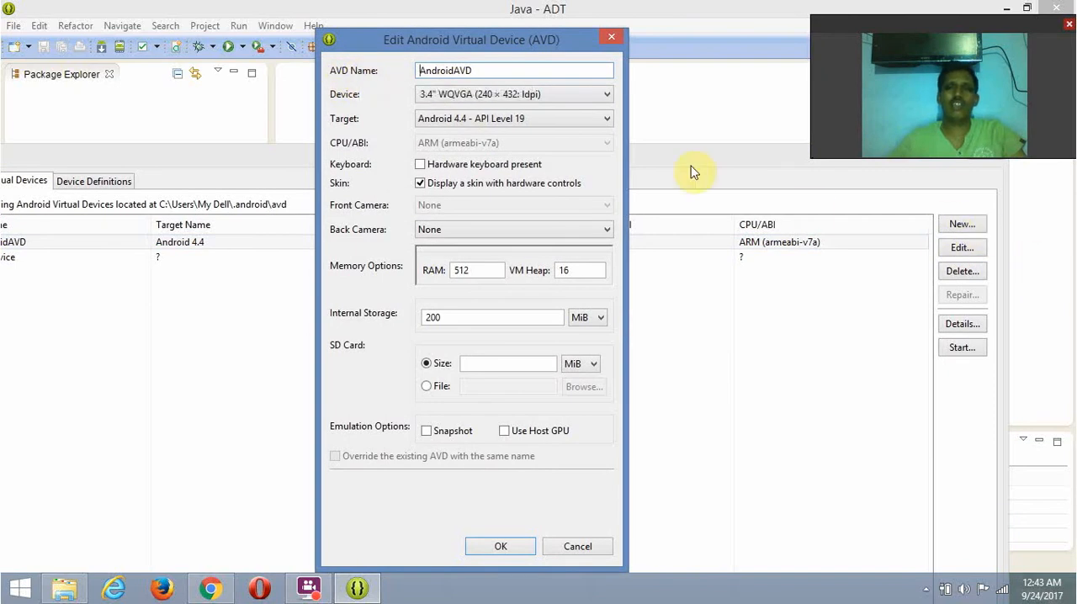
pyautogui.click(607, 95)
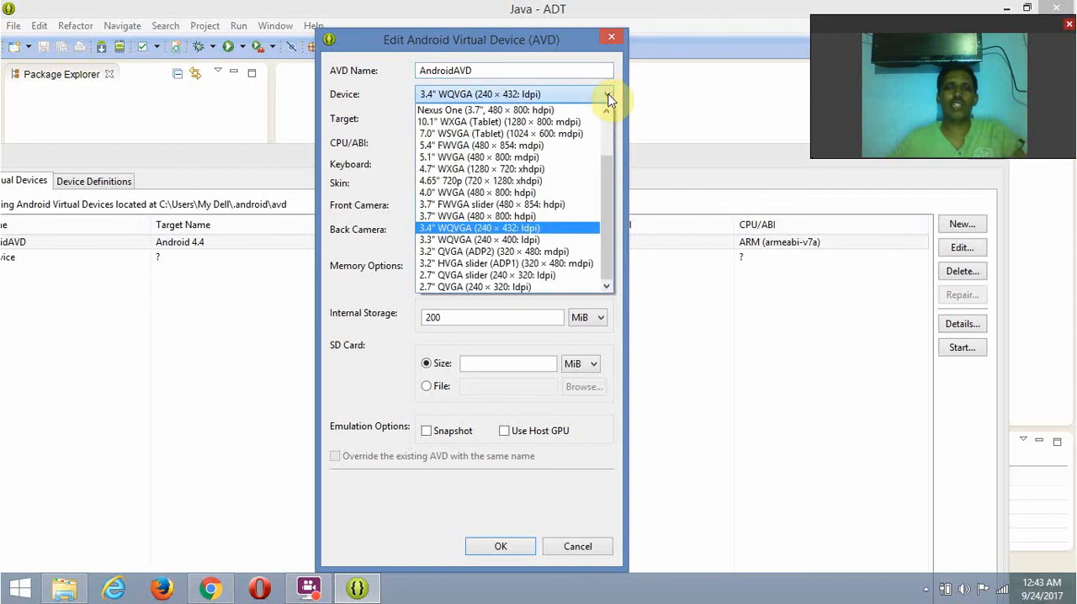
pyautogui.moveTo(613, 167)
pyautogui.mouseDown()
pyautogui.moveTo(609, 127)
pyautogui.moveTo(611, 185)
pyautogui.mouseUp()
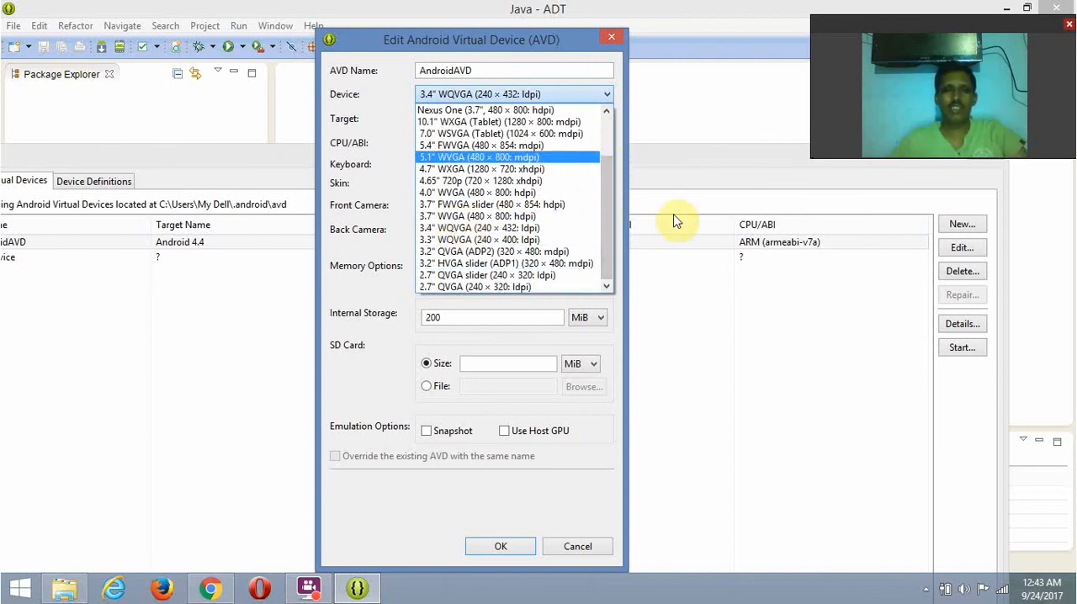
pyautogui.click(656, 83)
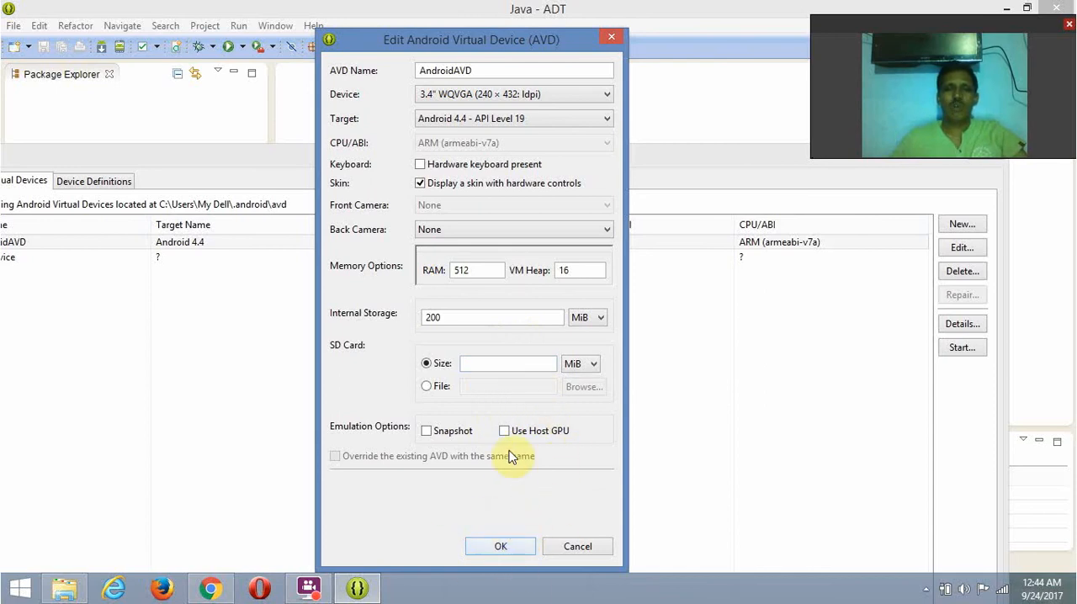
pyautogui.click(615, 37)
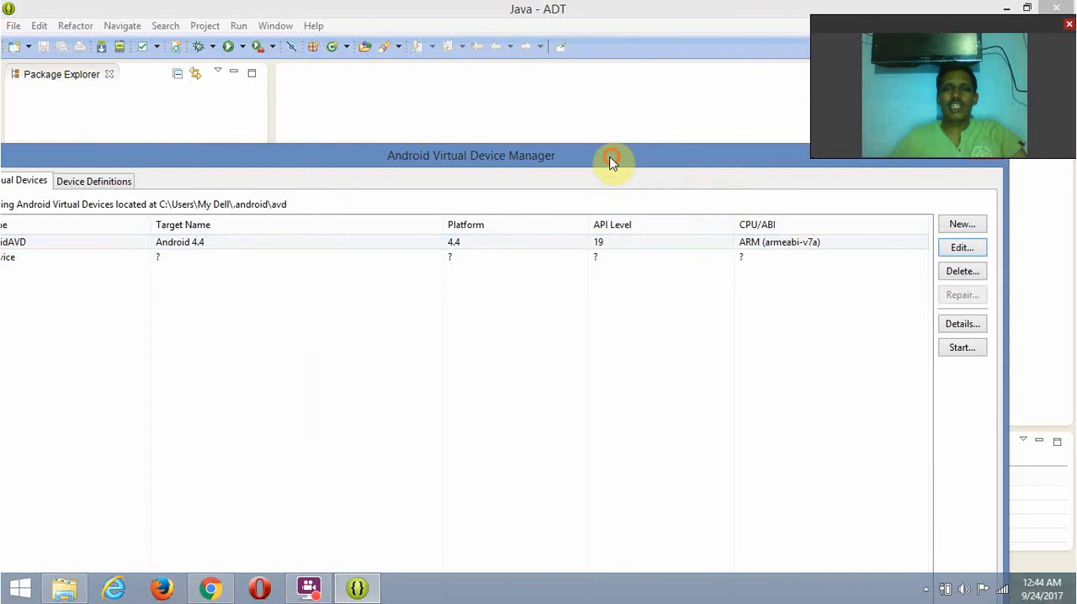
pyautogui.moveTo(615, 163); pyautogui.dragTo(550, 177)
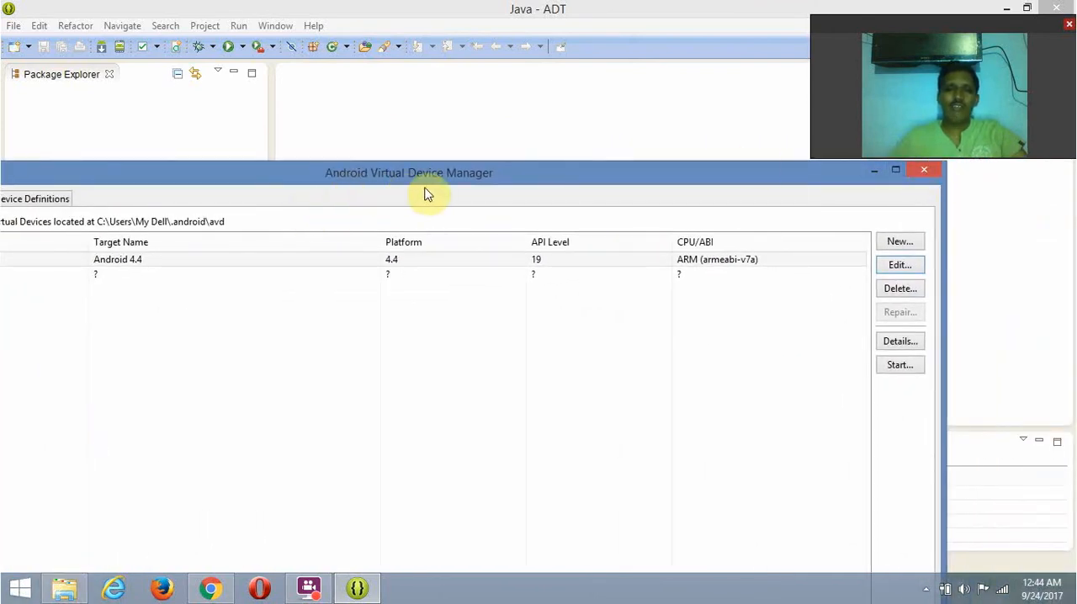
pyautogui.click(924, 173)
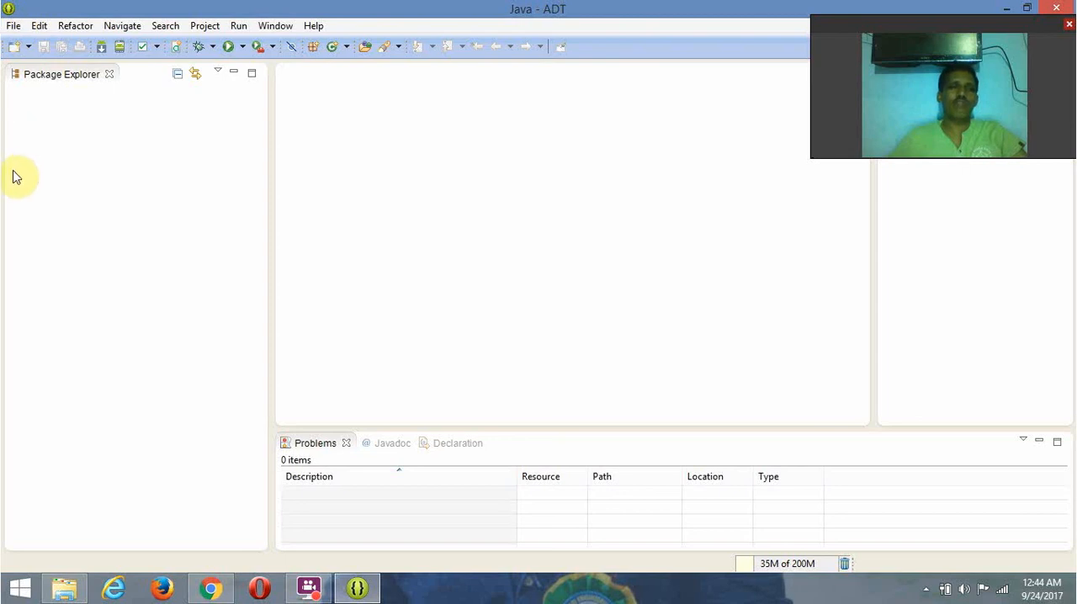
# - Start a new Android Application Project and enter sampleapp as the application name
pyautogui.click(13, 26)
pyautogui.moveTo(25, 46)
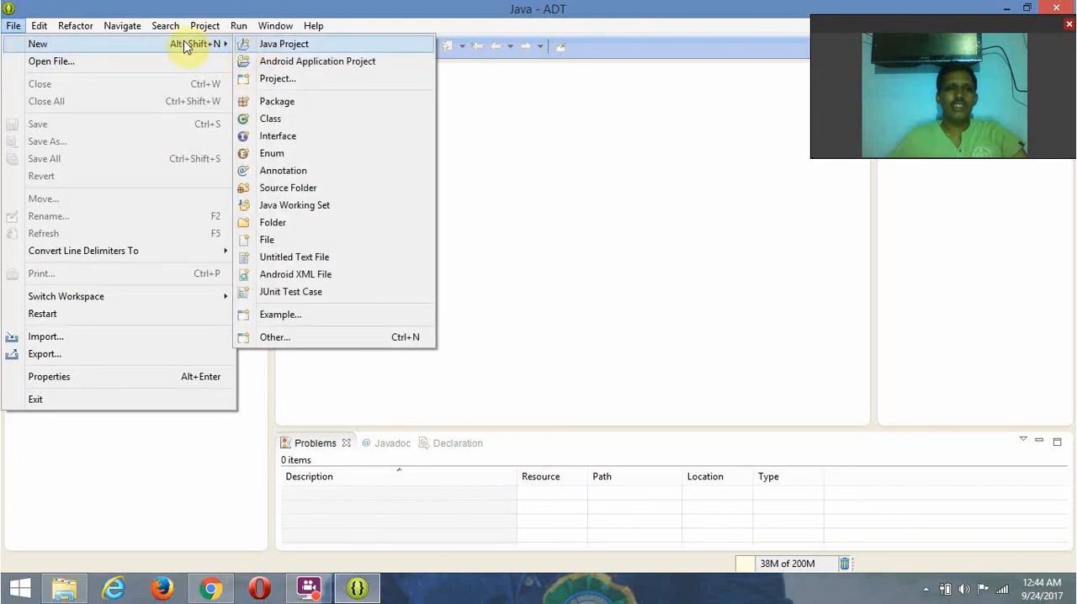
pyautogui.click(319, 64)
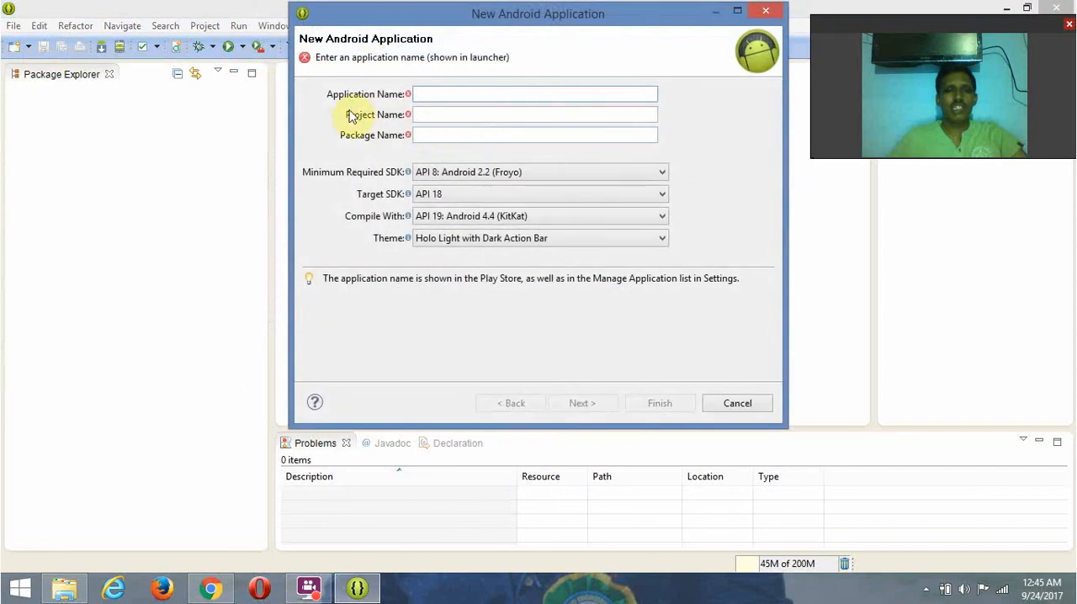
pyautogui.click(447, 94)
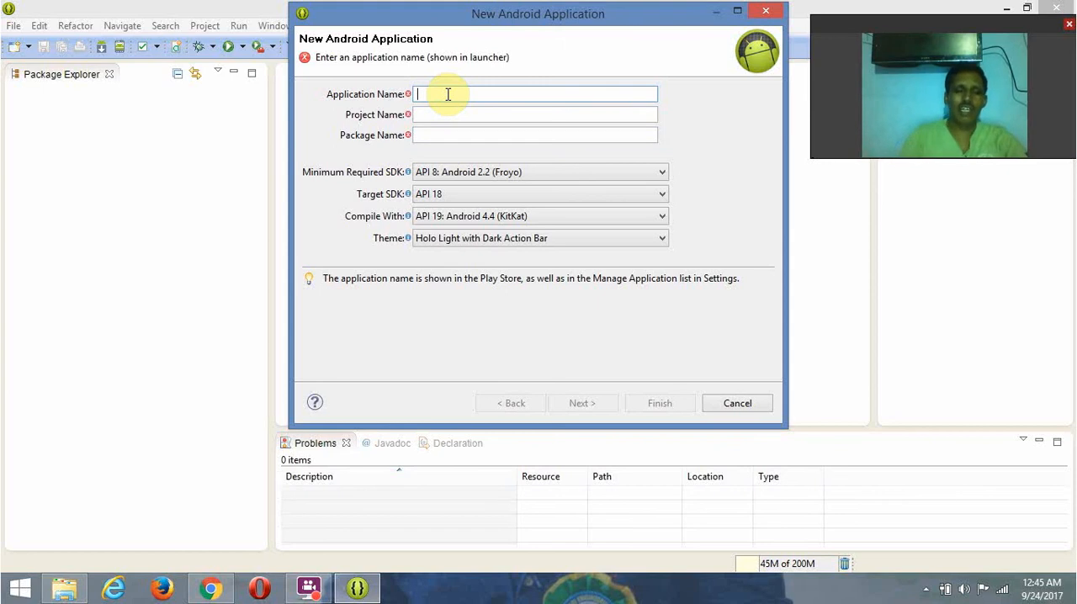
pyautogui.write('s')
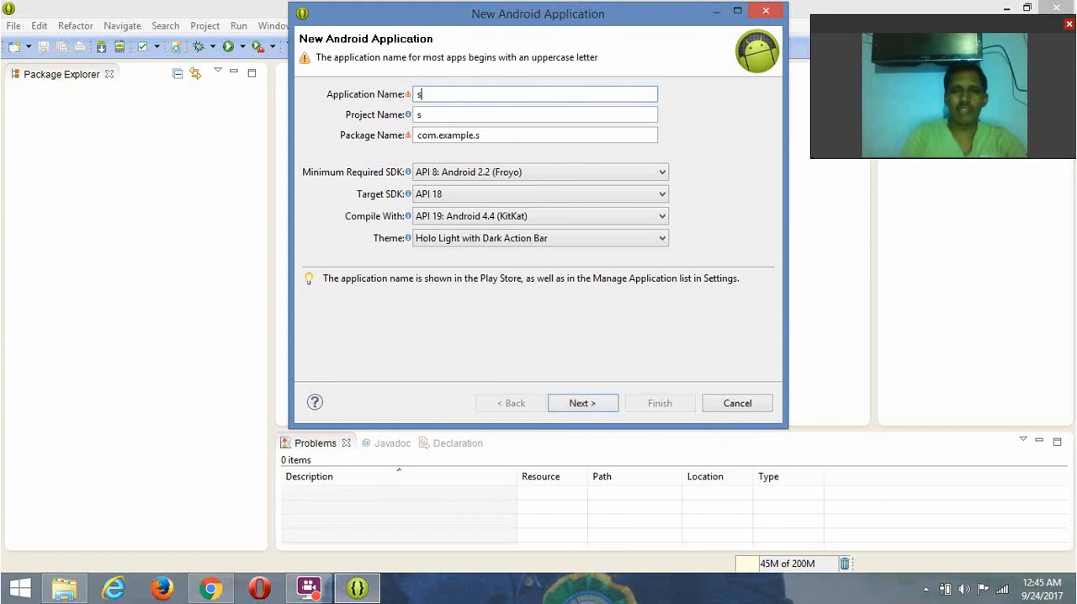
pyautogui.press('BackSpace')
pyautogui.write('sampleapp')
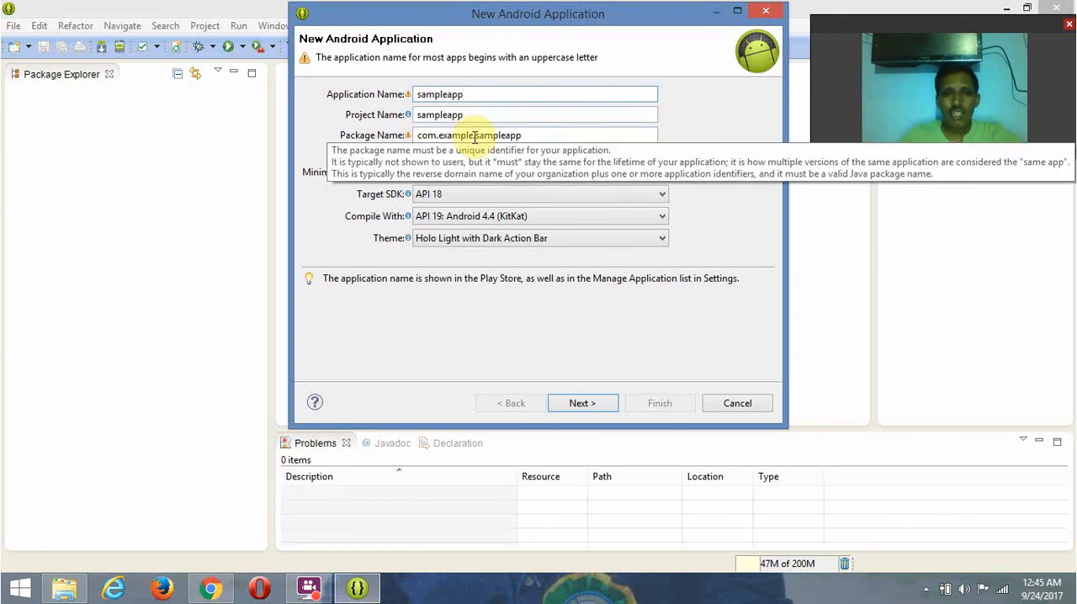
# - Replace "example" in the package name with the developer's name and correct the application name to SampleApp
pyautogui.moveTo(474, 135); pyautogui.dragTo(445, 137)
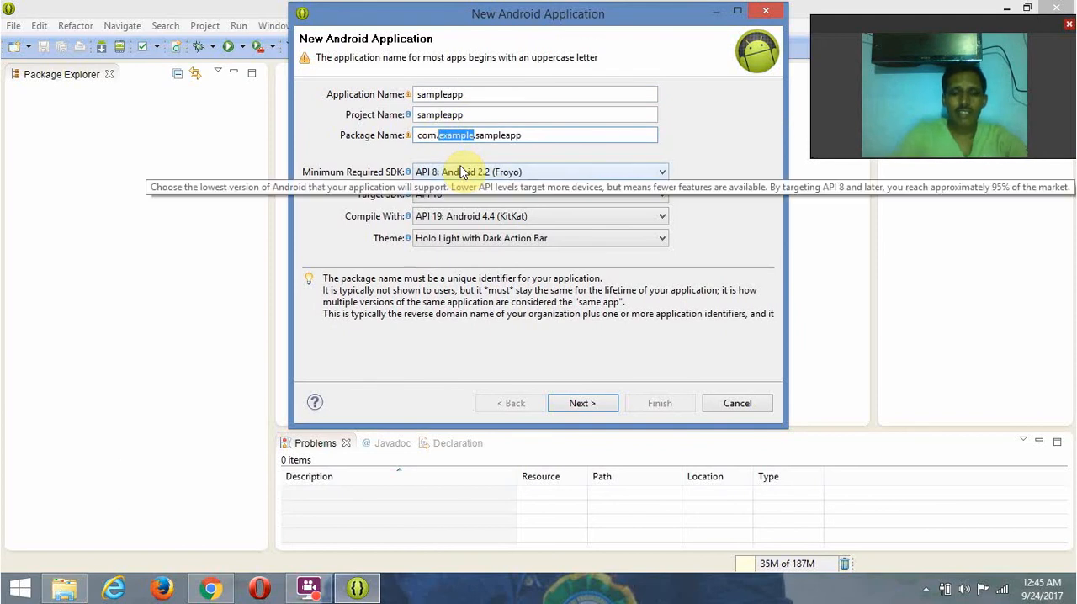
pyautogui.write('murali')
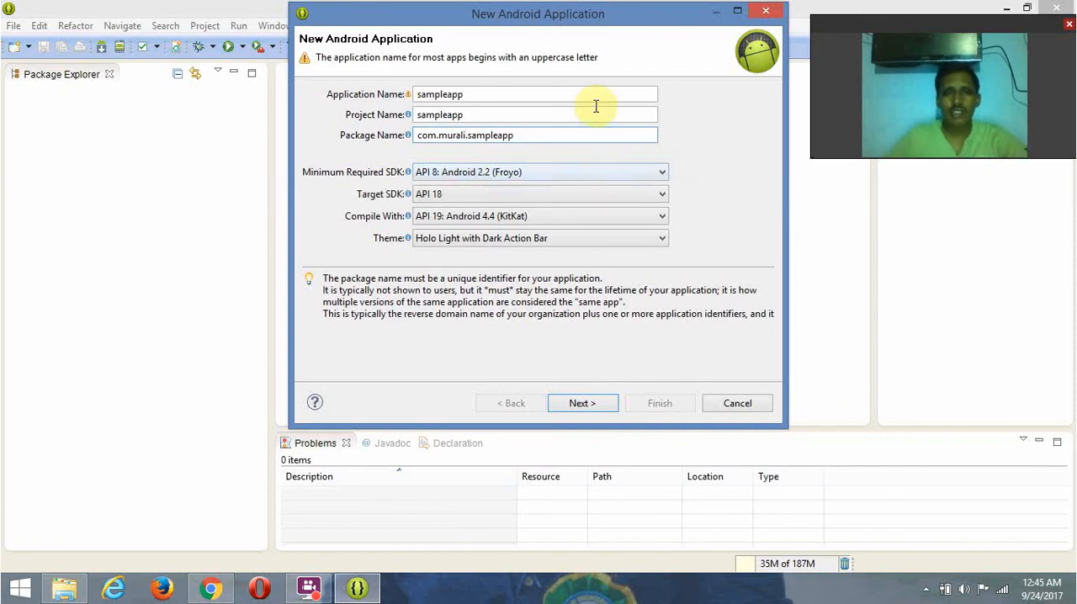
pyautogui.click(529, 93)
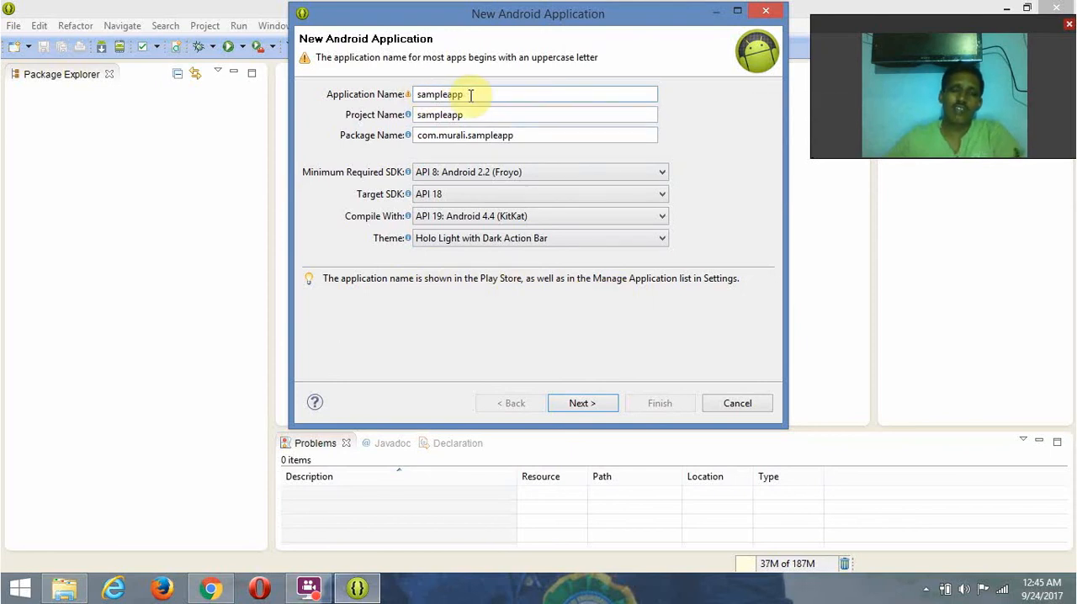
pyautogui.press('BackSpace')
pyautogui.write('S')
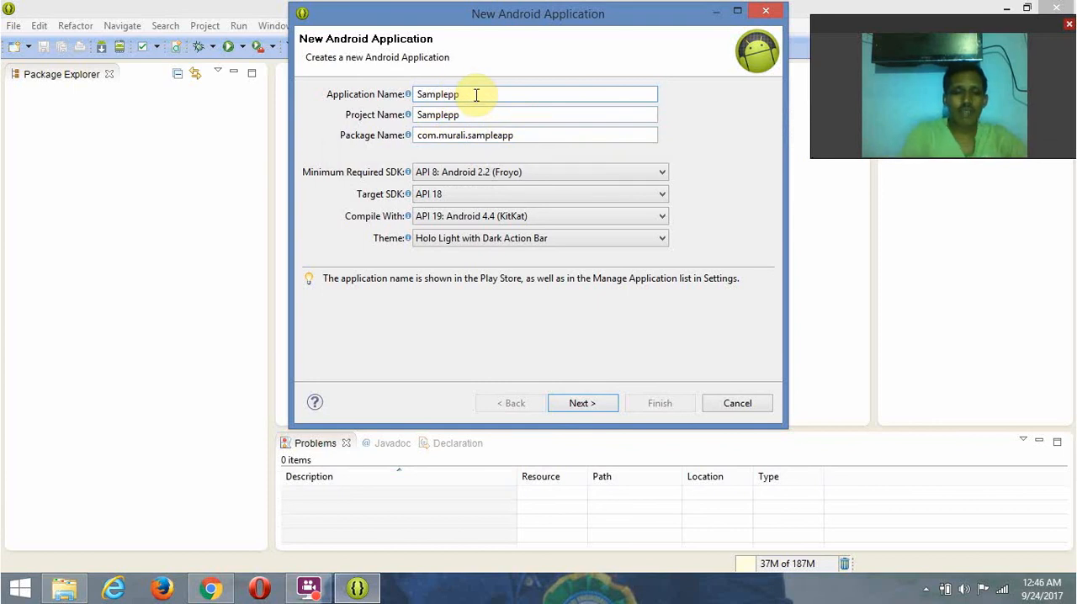
pyautogui.write('A')
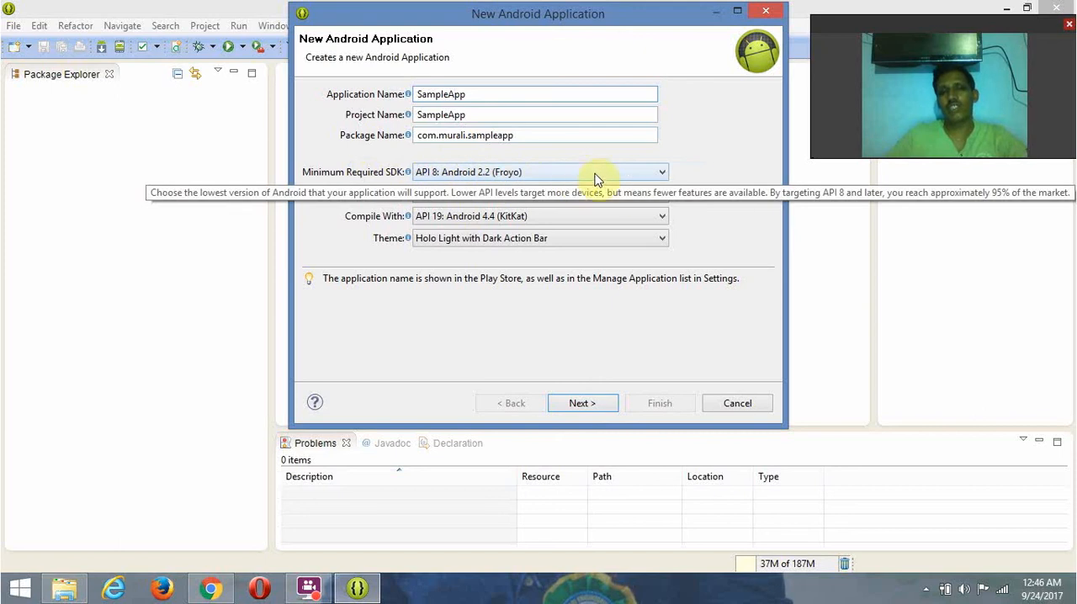
# - Set the minimum required SDK to API 14 (Android 4.0) and target SDK to API 19 (Android 4.4), and continue to the launcher icon settings
pyautogui.click(641, 173)
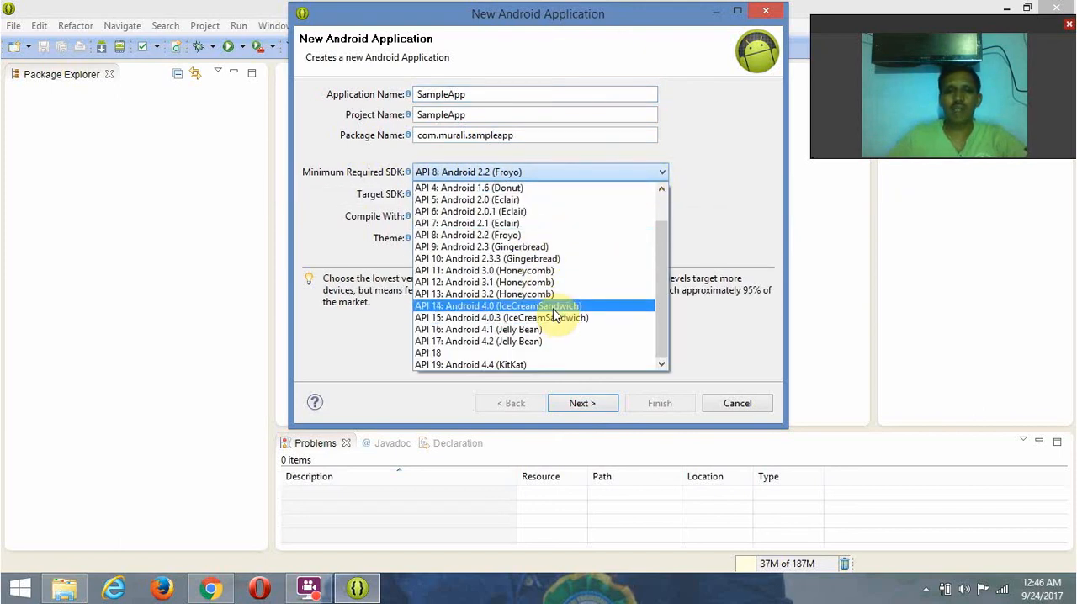
pyautogui.click(495, 308)
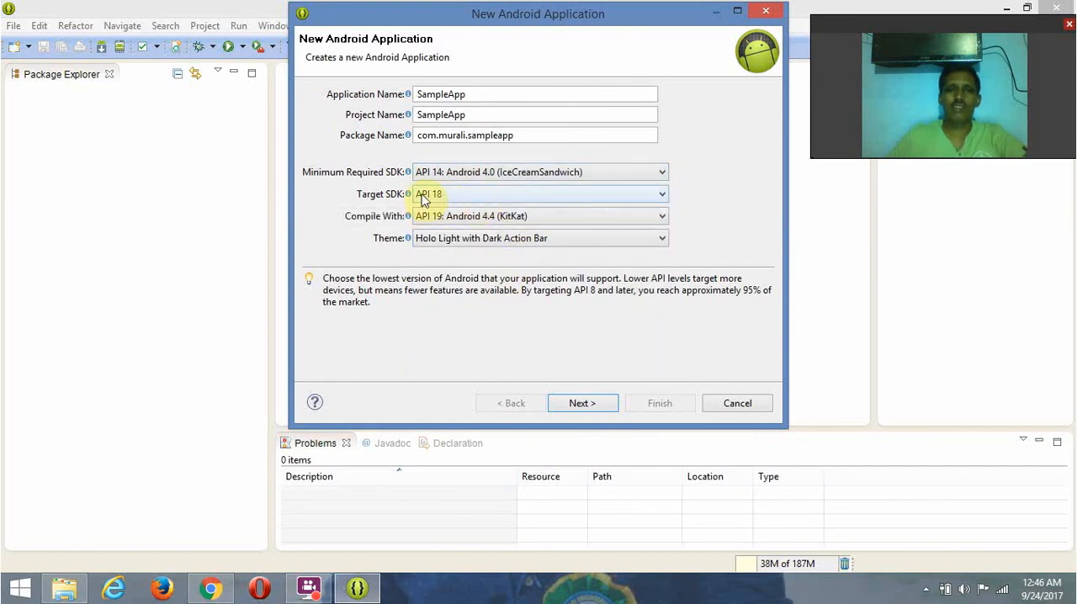
pyautogui.click(662, 193)
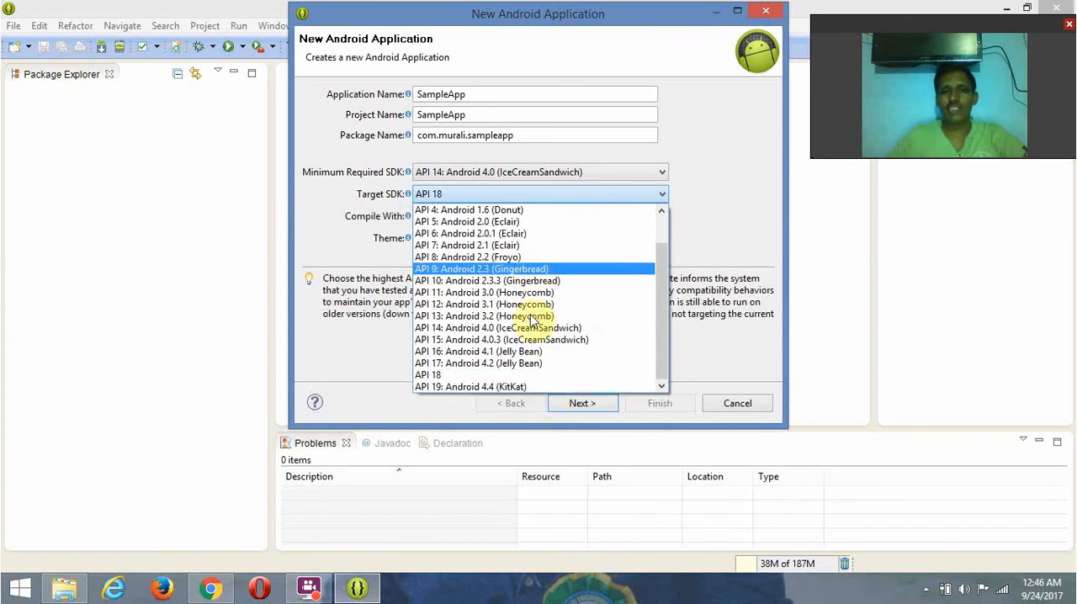
pyautogui.click(492, 391)
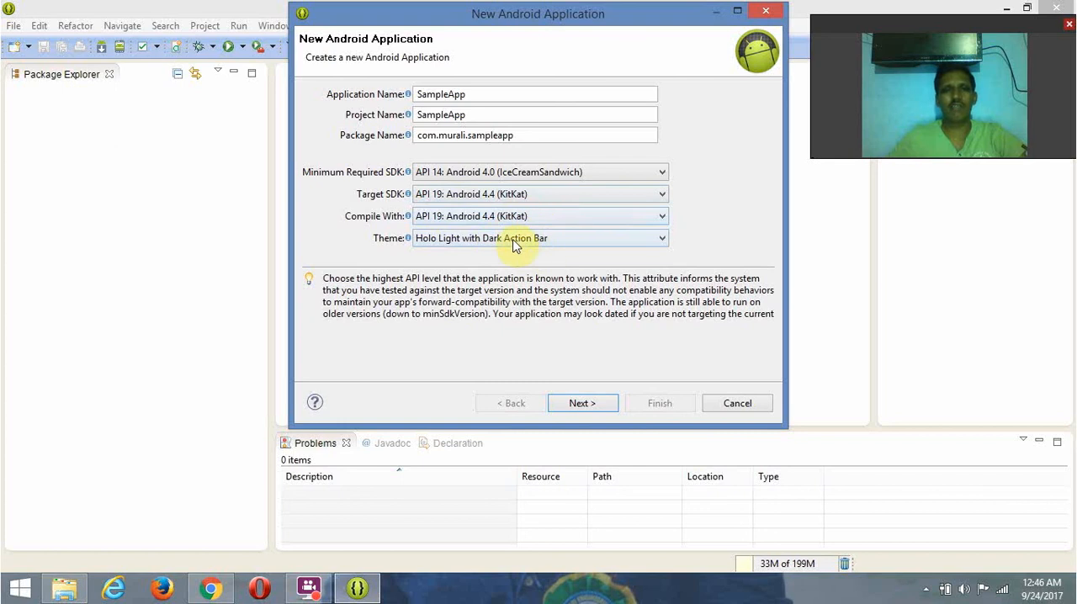
pyautogui.click(576, 408)
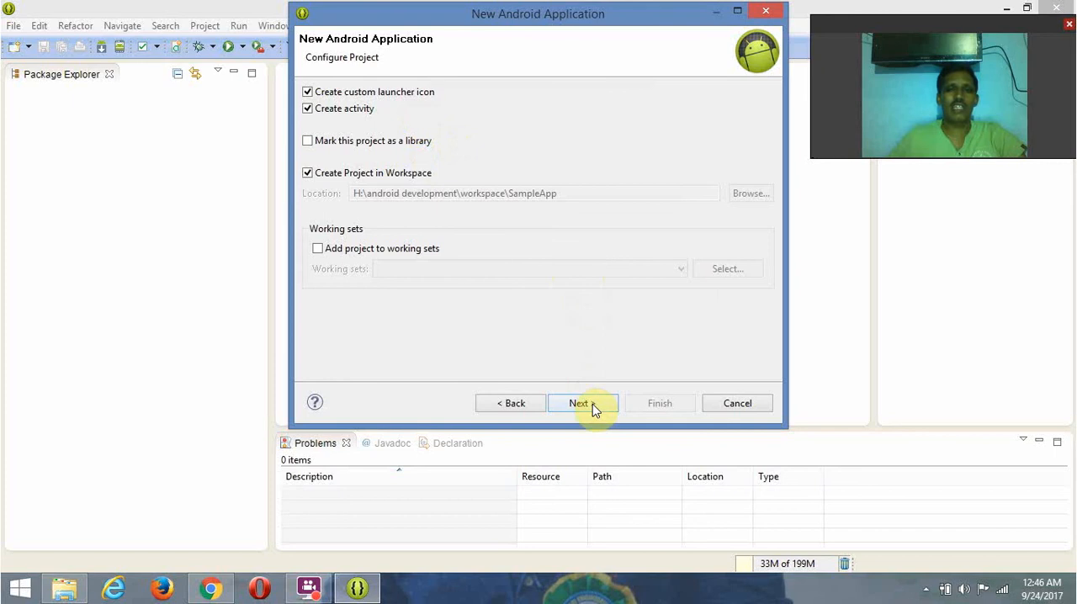
pyautogui.click(592, 404)
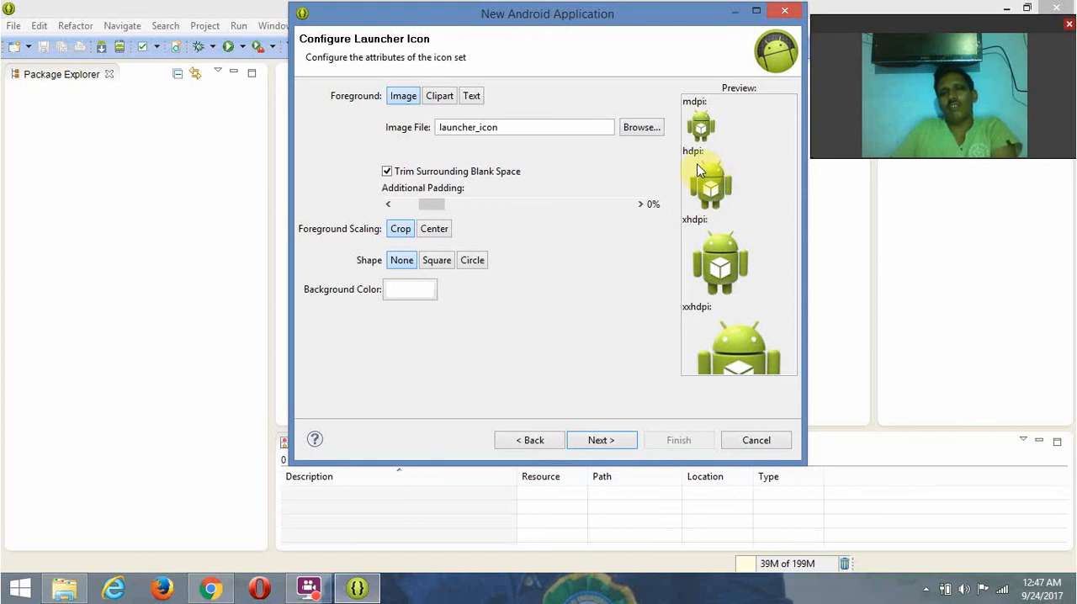
# - Use the image MY_IMG from drive D: as the launcher icon's foreground
pyautogui.click(639, 128)
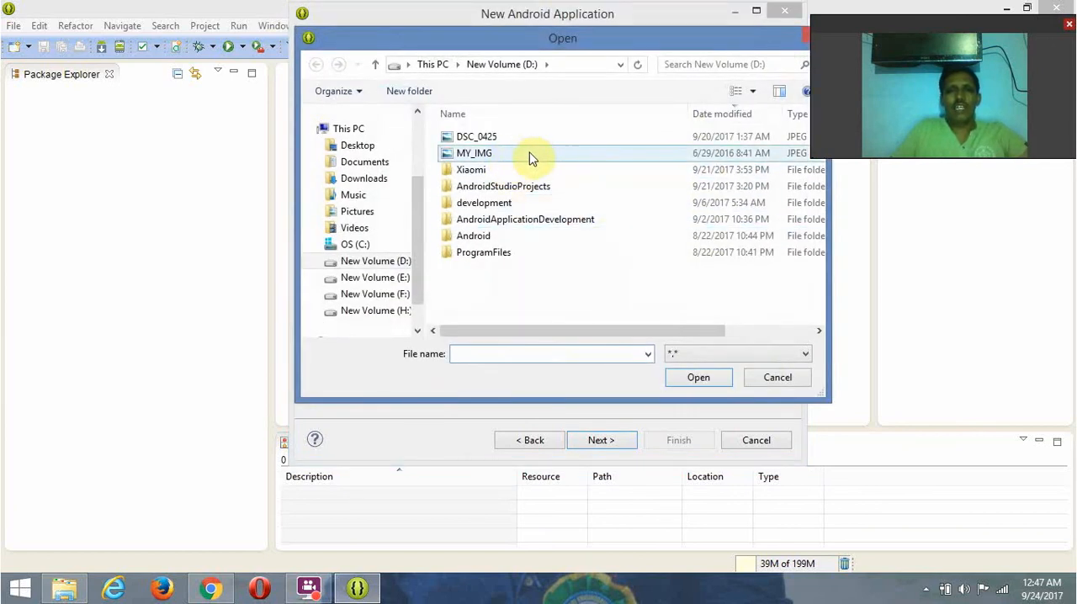
pyautogui.click(483, 155)
pyautogui.click(694, 379)
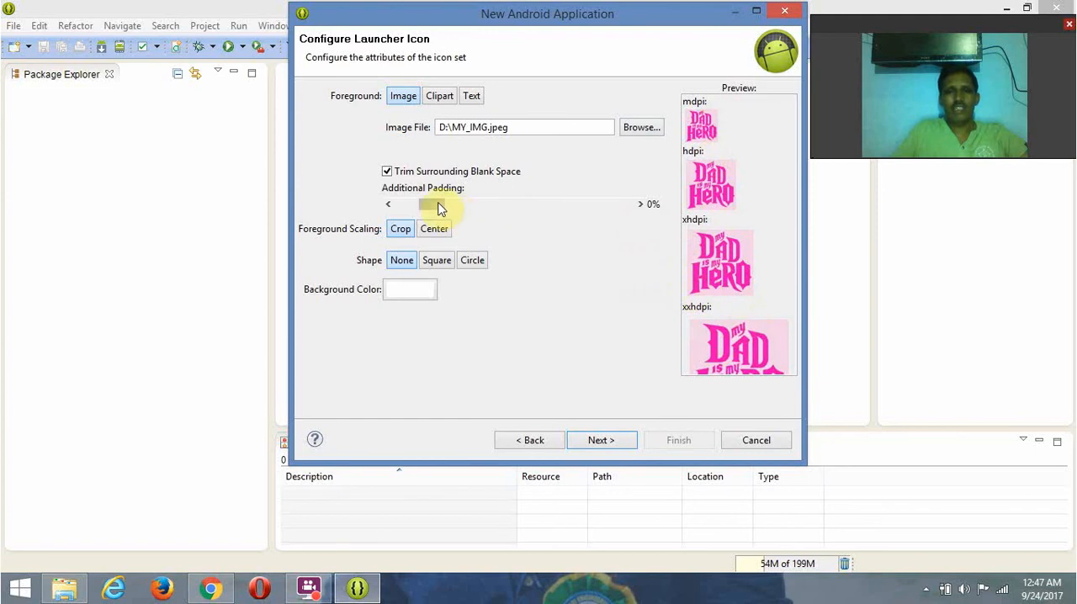
# - Set the launcher icon's additional padding to 4%, foreground scaling to Center and shape to Square, trying the Circle shape in between
pyautogui.moveTo(437, 209); pyautogui.dragTo(446, 209)
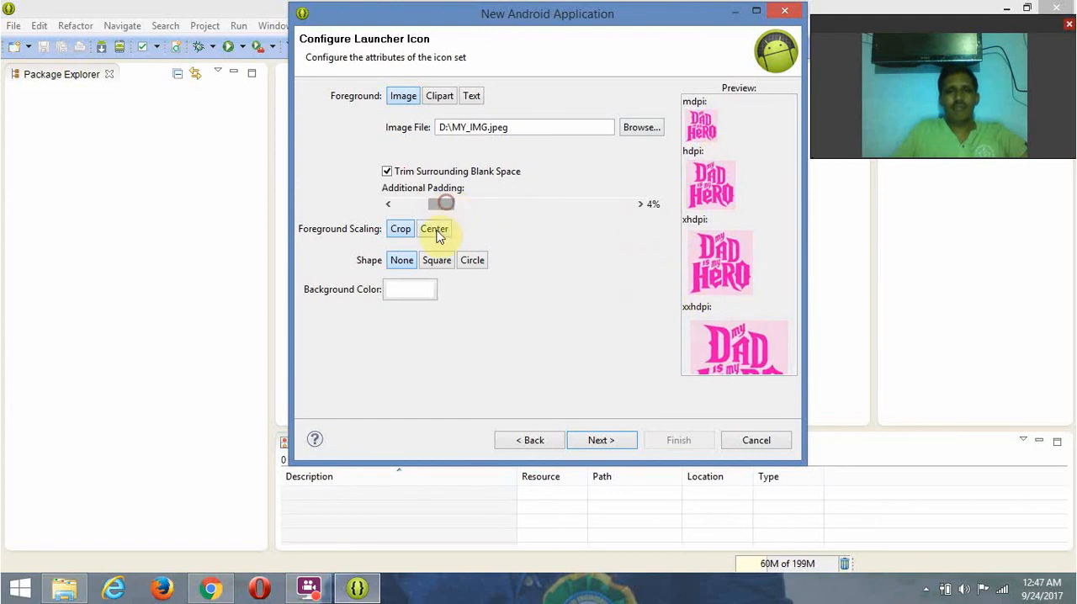
pyautogui.click(437, 231)
pyautogui.click(437, 263)
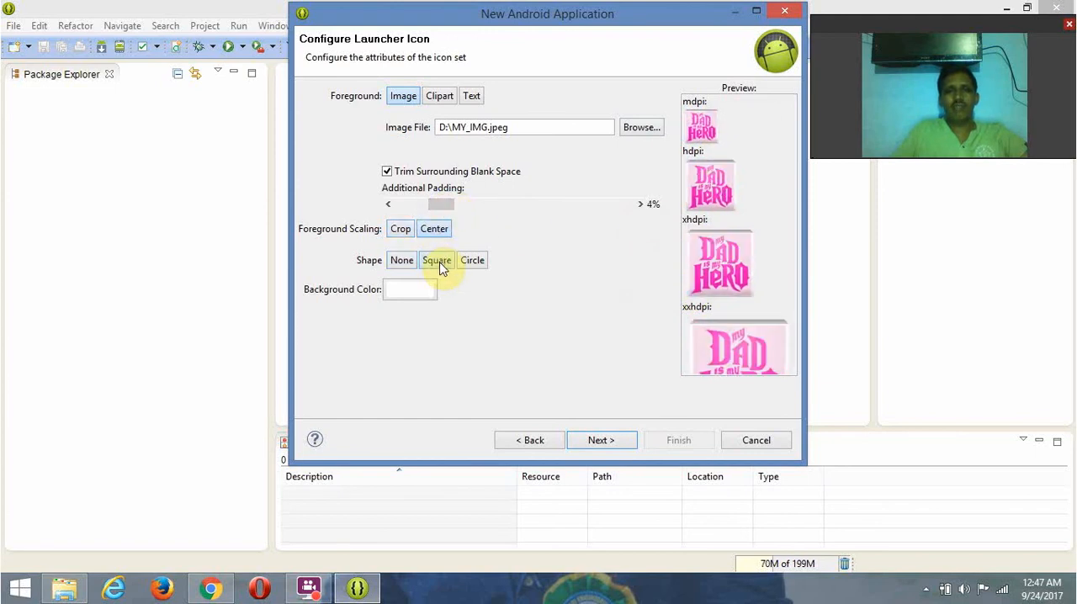
pyautogui.click(474, 263)
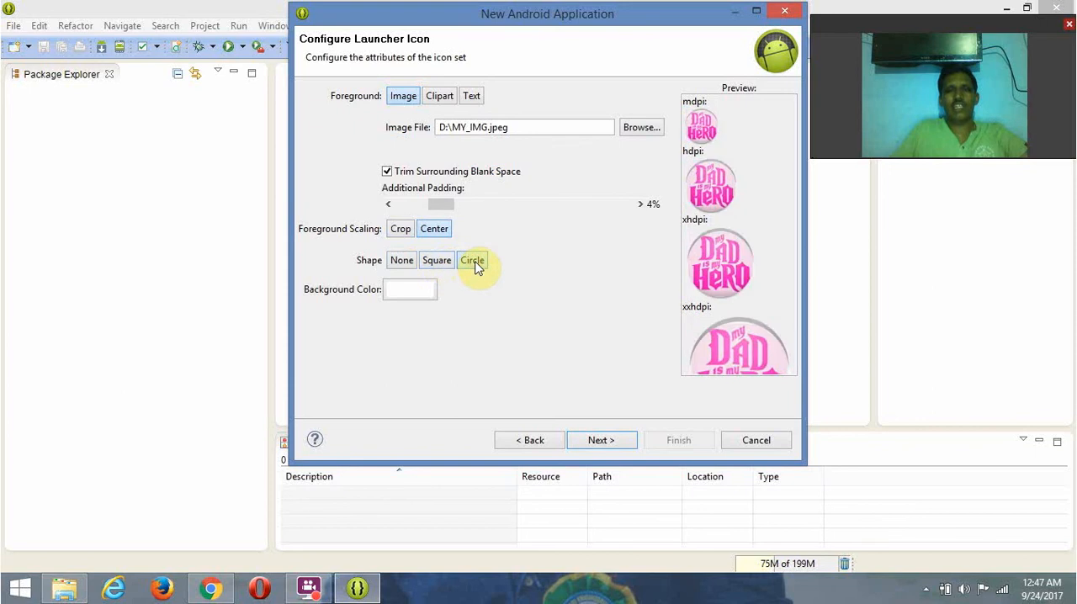
pyautogui.click(437, 262)
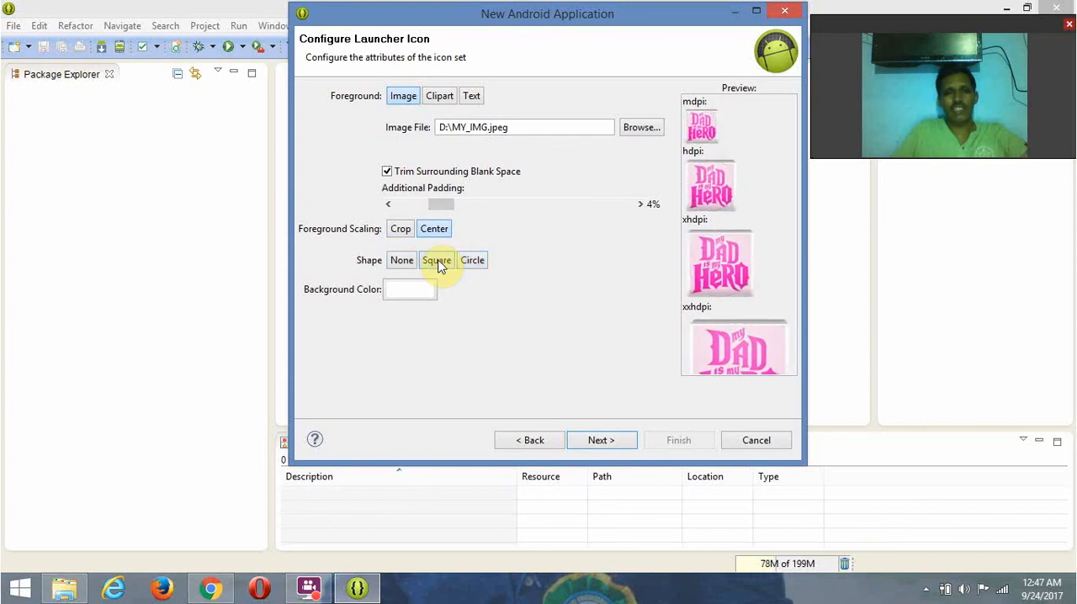
# - Set the launcher icon's background color to yellow and its additional padding to 18%, and continue to the activity type selection
pyautogui.click(420, 290)
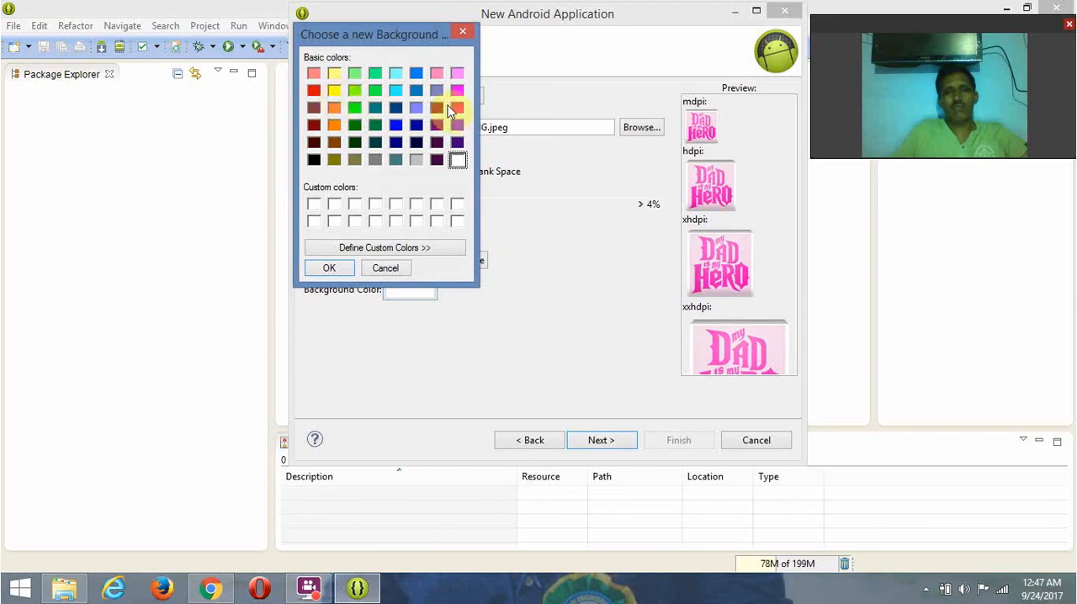
pyautogui.click(335, 90)
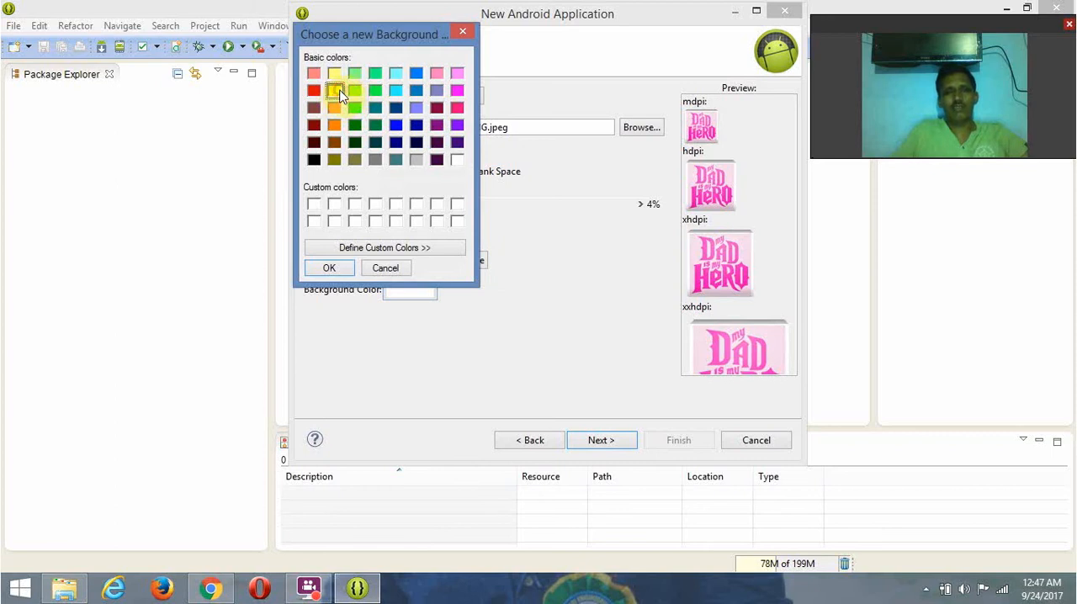
pyautogui.click(329, 267)
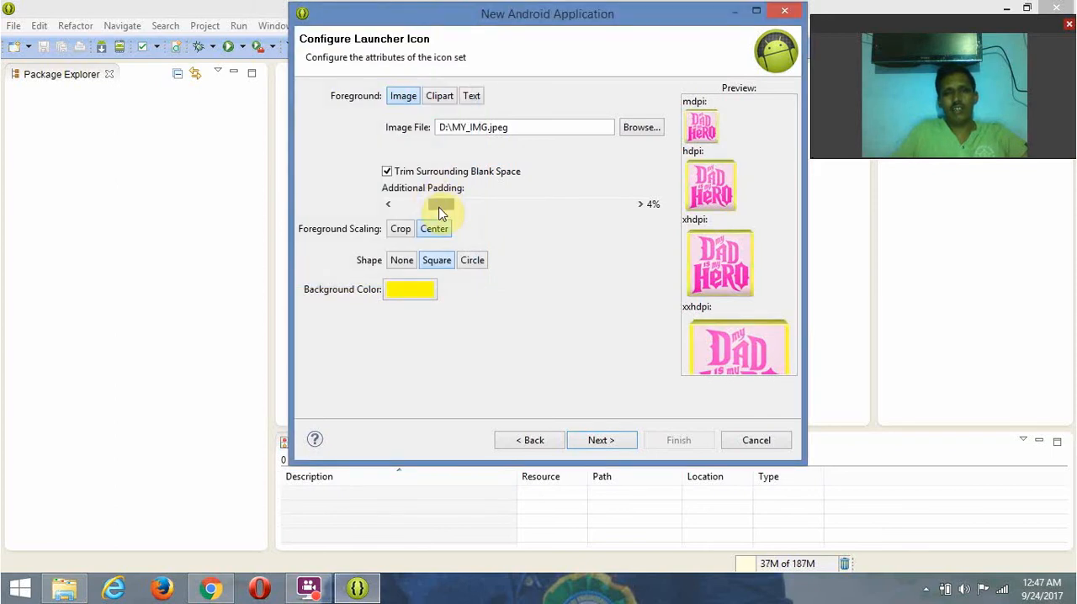
pyautogui.moveTo(438, 208); pyautogui.dragTo(474, 204)
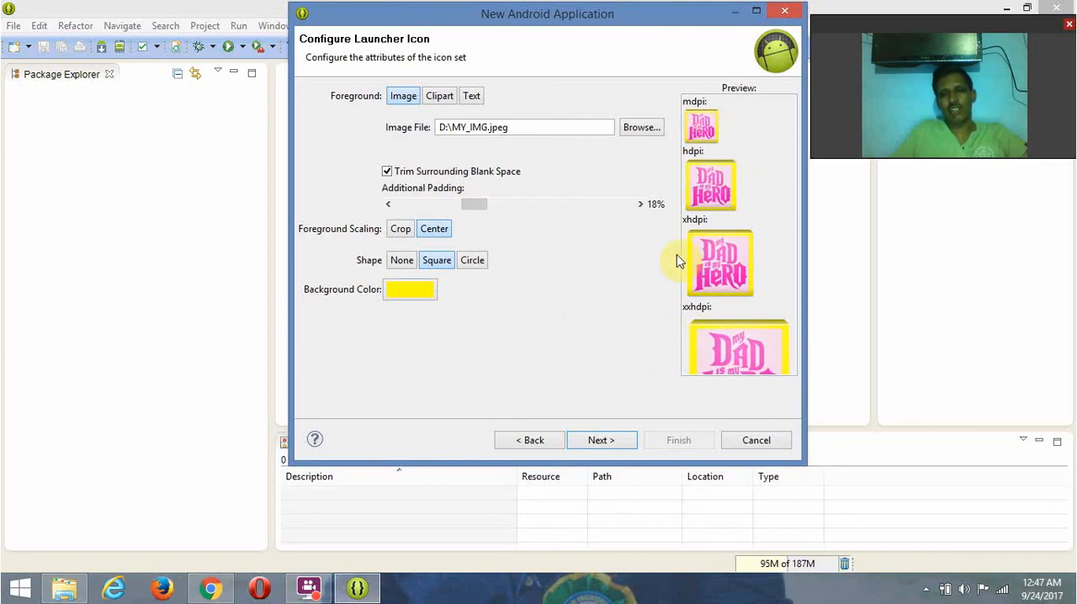
pyautogui.click(601, 444)
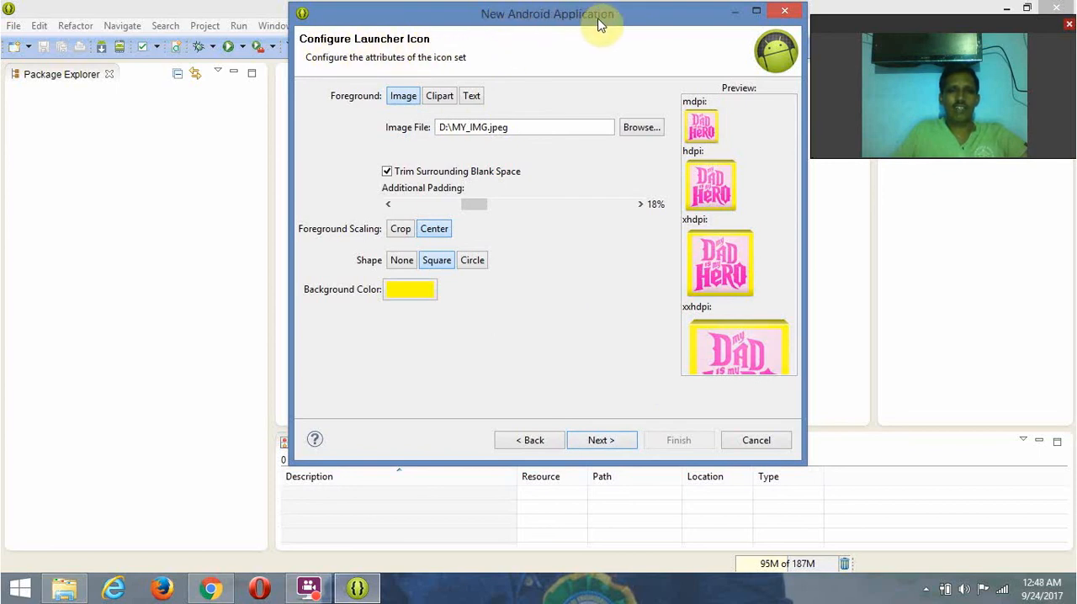
pyautogui.click(612, 447)
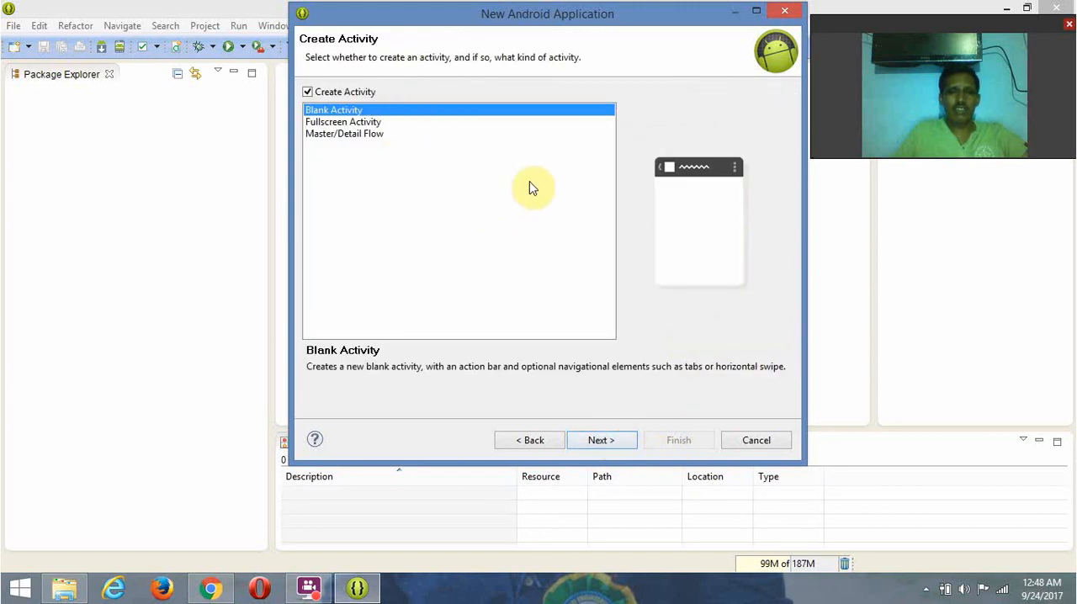
# - Choose Blank Activity as the activity type after previewing Fullscreen Activity and Master/Detail Flow, and continue to its settings
pyautogui.click(354, 125)
pyautogui.click(355, 137)
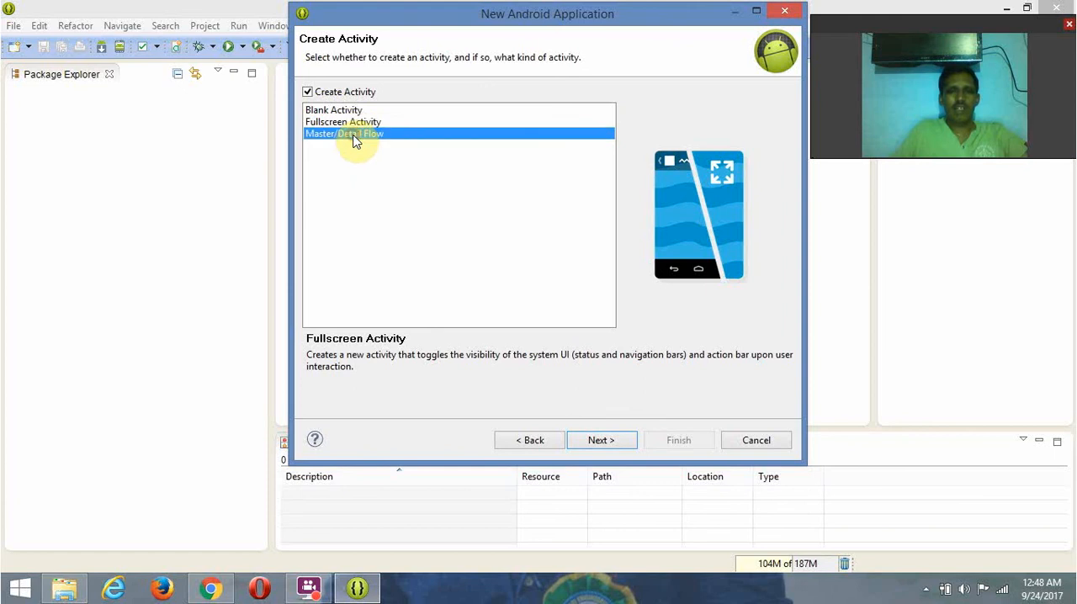
pyautogui.click(350, 111)
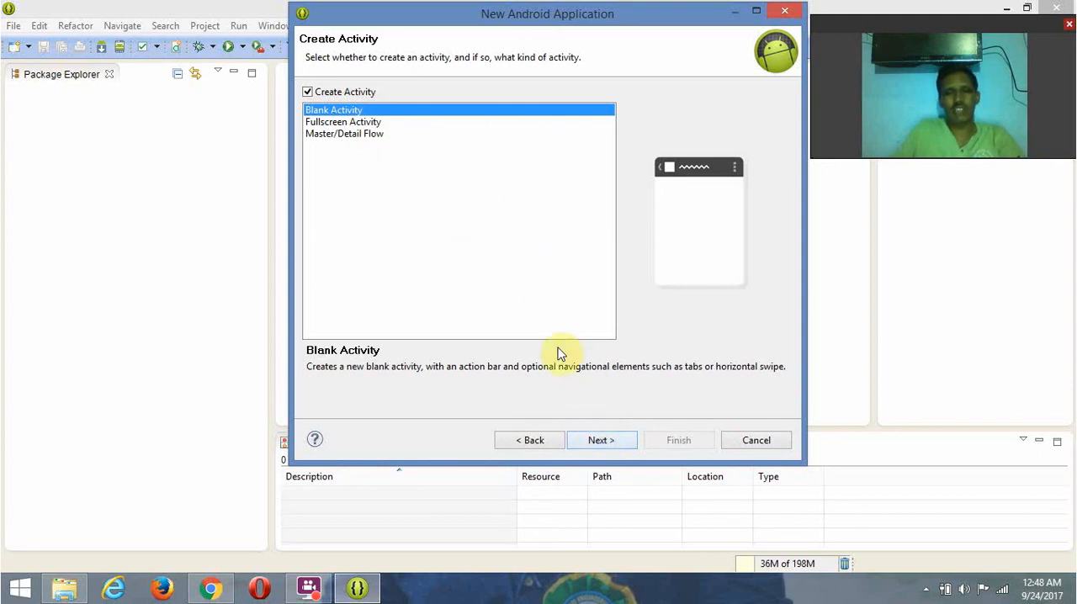
pyautogui.click(599, 441)
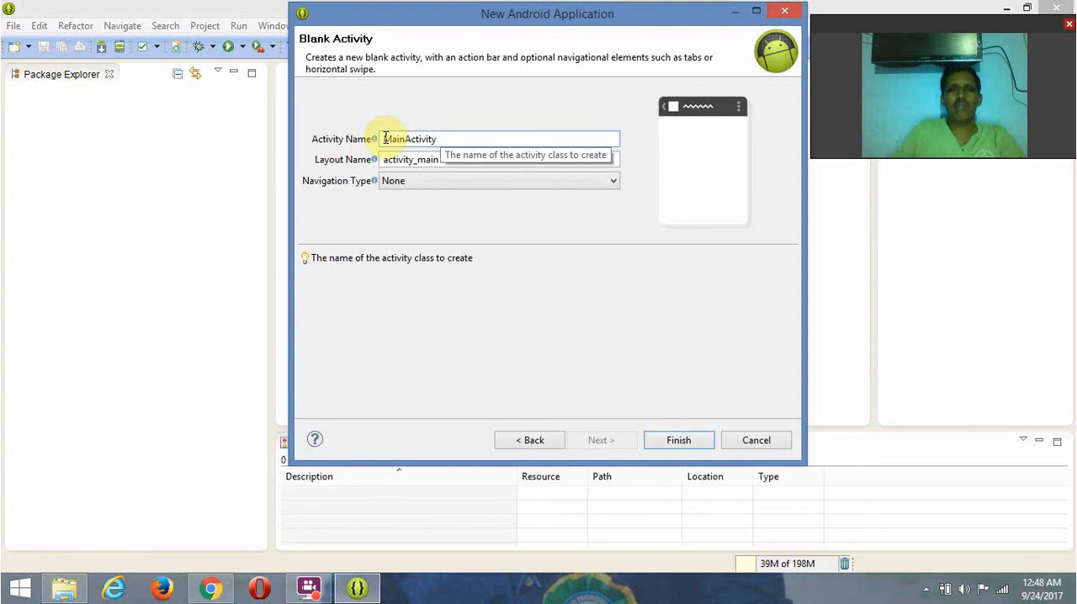
# - Review the activity name MainActivity and layout name activity_main, keep navigation type None, and finish creating the project
pyautogui.moveTo(384, 139); pyautogui.dragTo(430, 138)
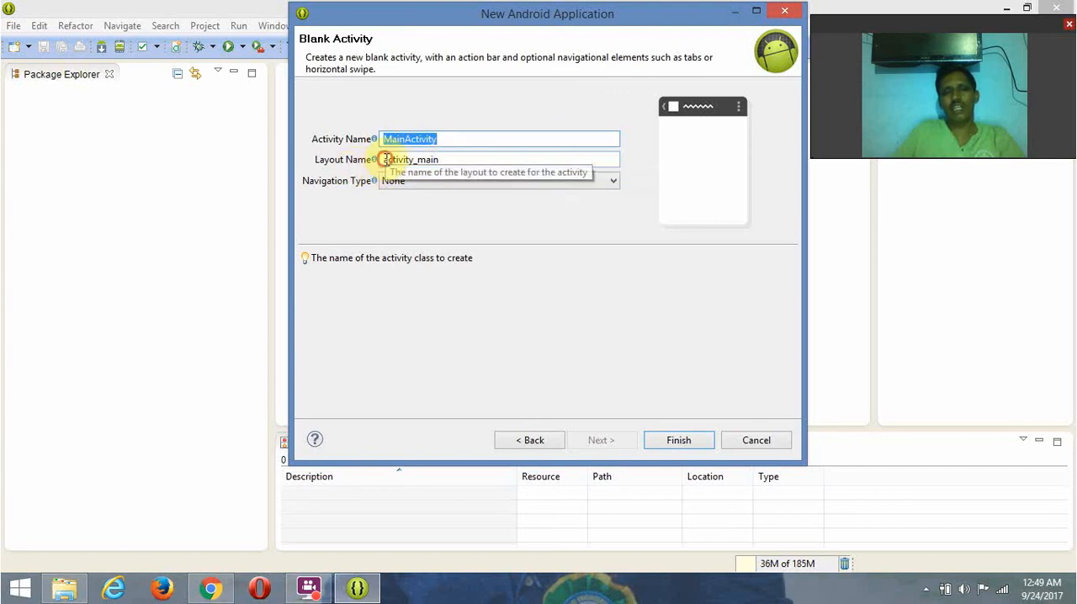
pyautogui.moveTo(385, 159); pyautogui.dragTo(426, 160)
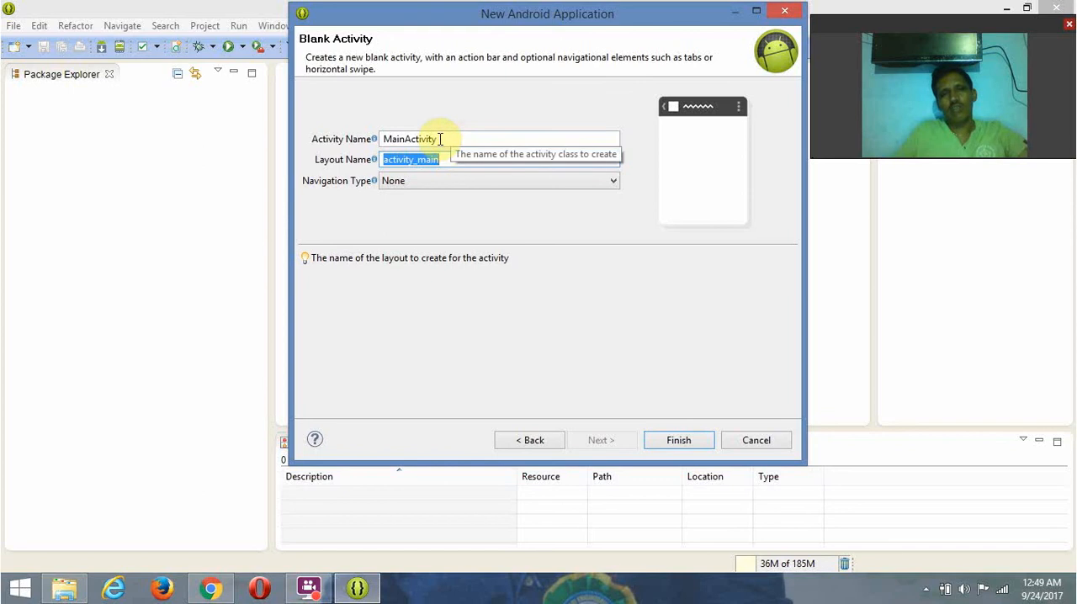
pyautogui.click(435, 140)
pyautogui.moveTo(436, 140); pyautogui.dragTo(393, 138)
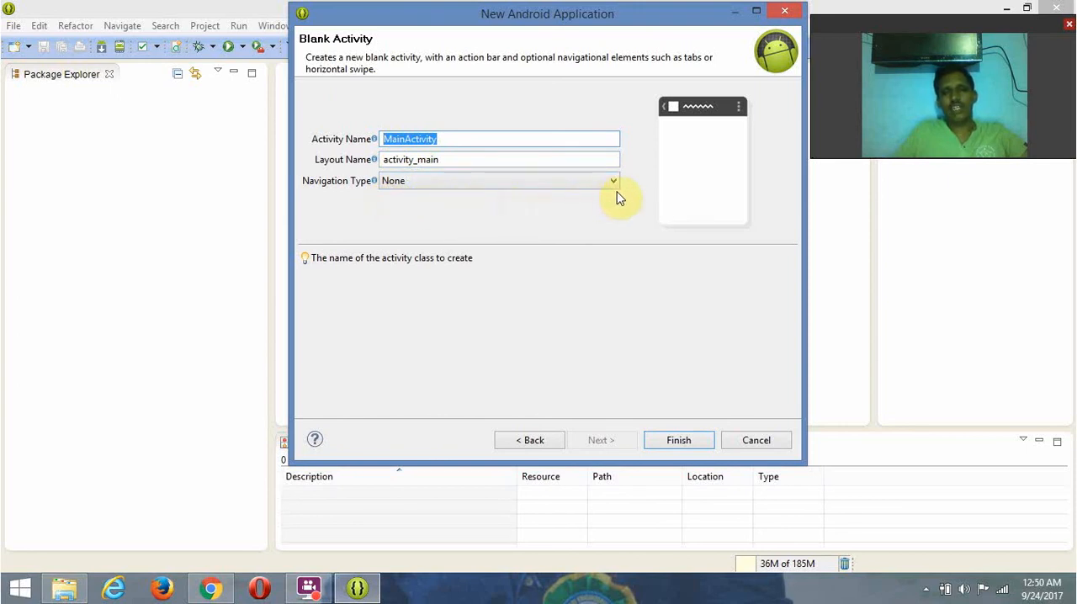
pyautogui.click(677, 441)
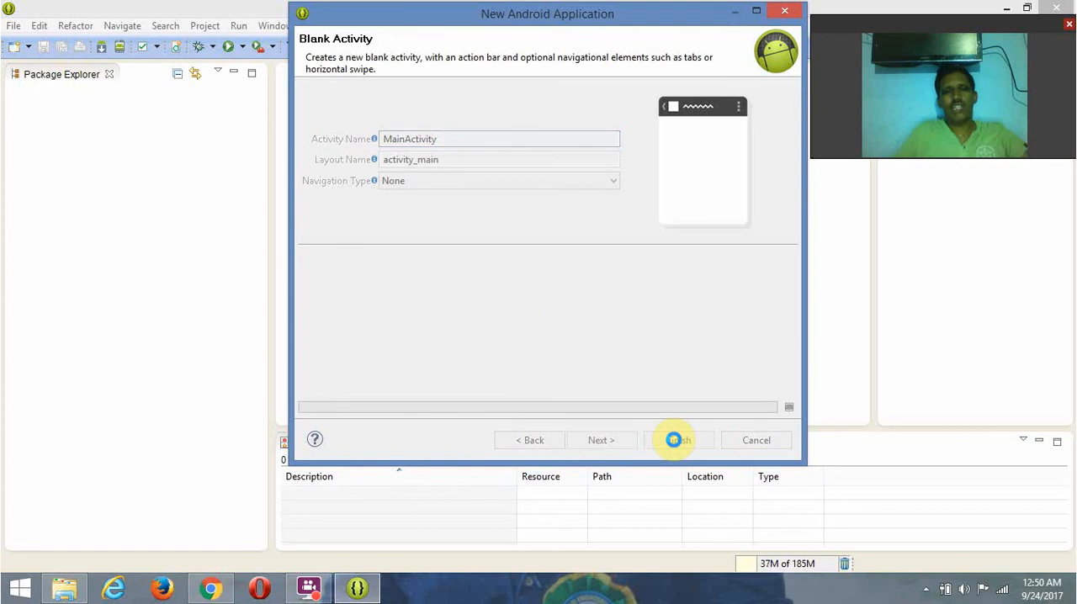
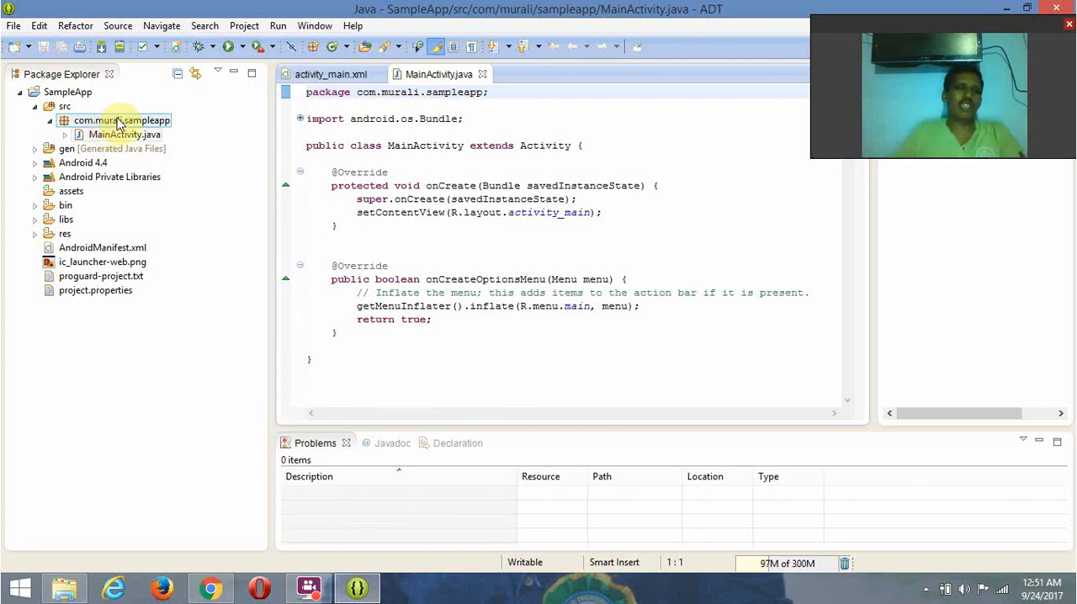
# - Expand the project's res folder and its layout, menu and values subfolders, and inspect the contents of values-sw600dp
pyautogui.click(86, 137)
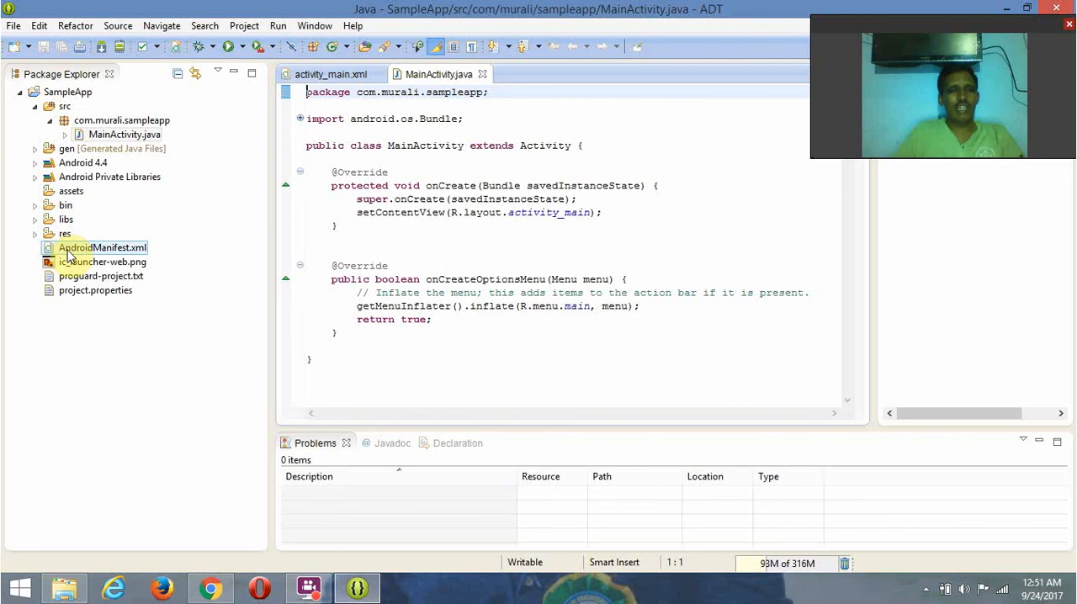
pyautogui.click(34, 234)
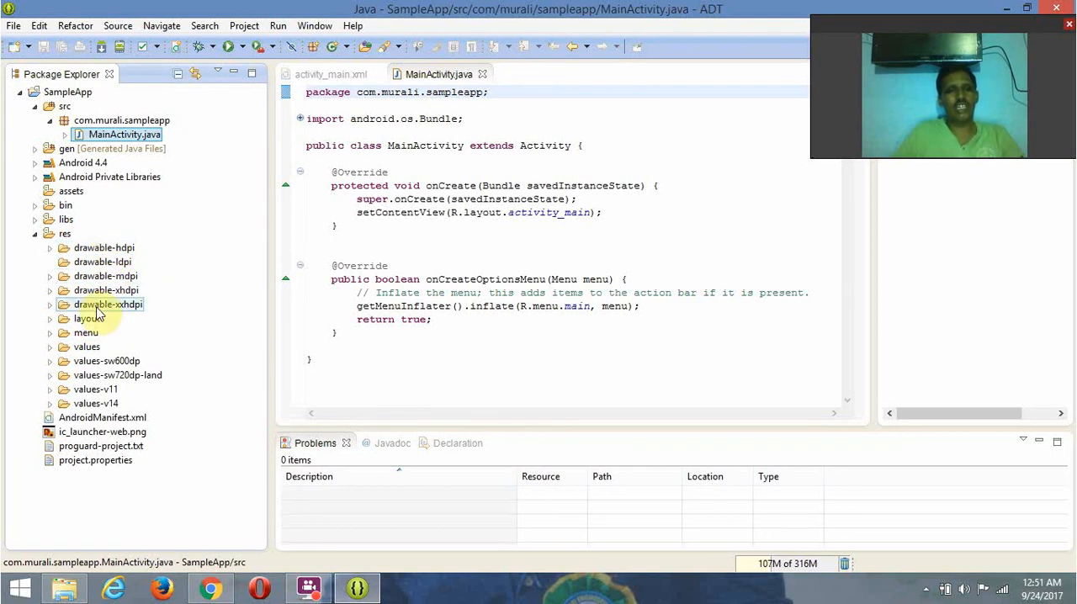
pyautogui.click(51, 319)
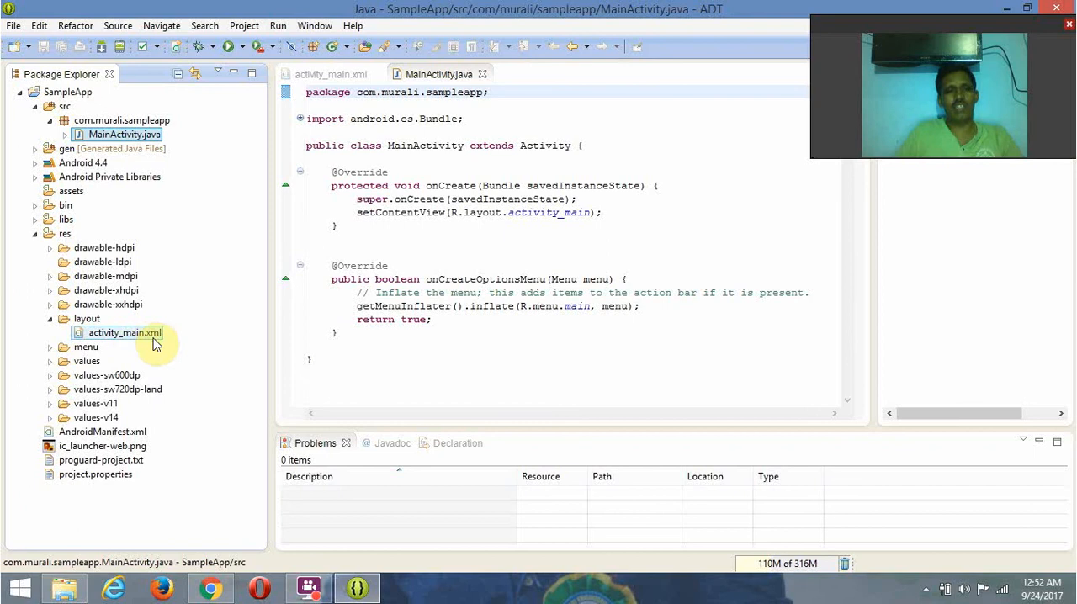
pyautogui.click(51, 348)
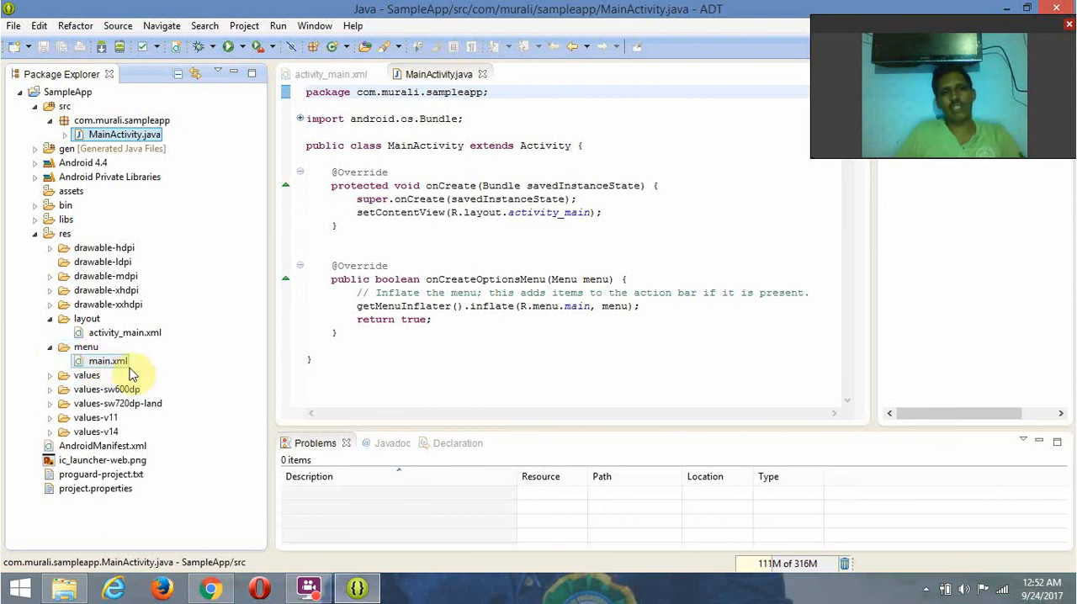
pyautogui.click(51, 376)
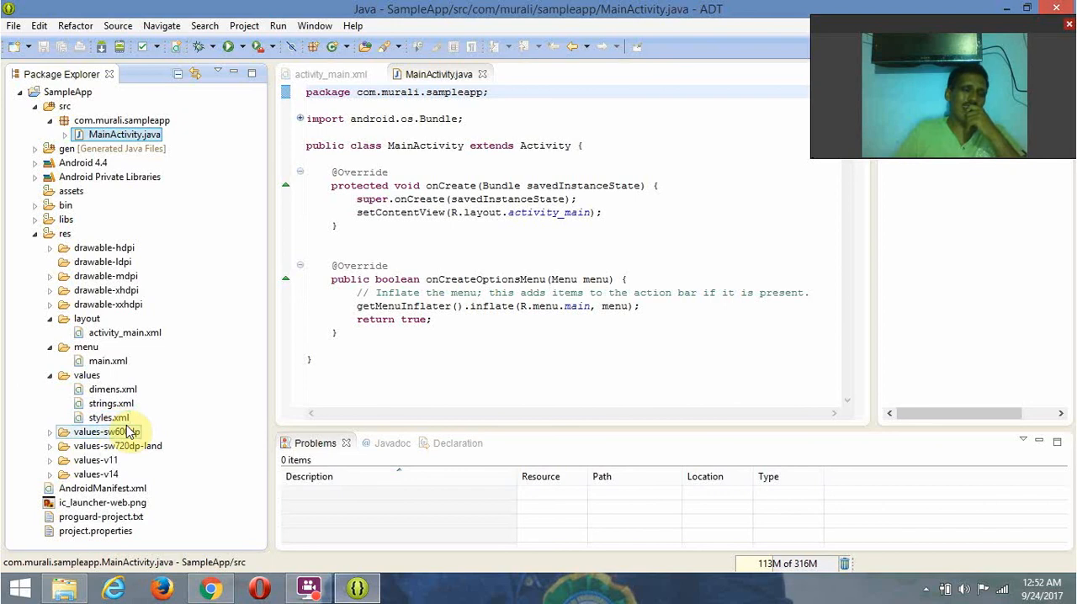
pyautogui.click(50, 432)
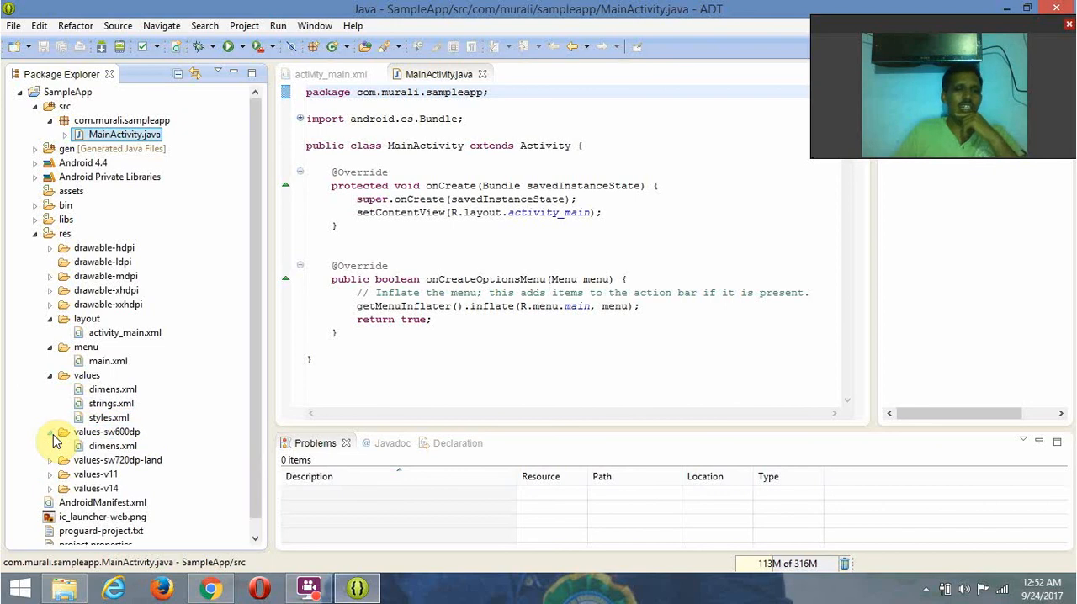
pyautogui.click(51, 433)
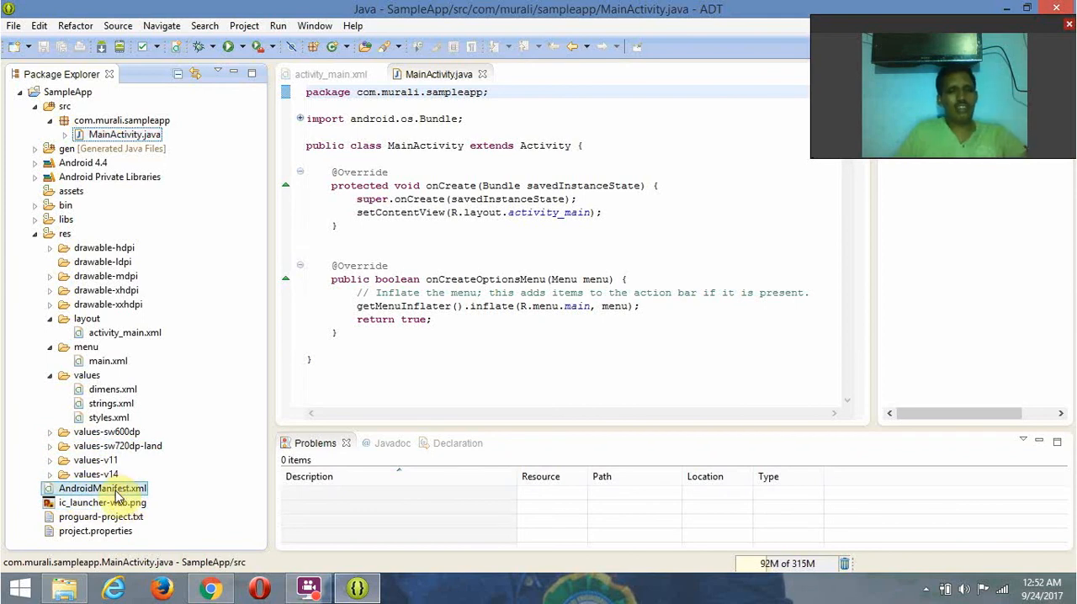
# - Open AndroidManifest.xml and strings.xml from the project, and return to the manifest's general attributes
pyautogui.click(115, 490)
pyautogui.doubleClick(115, 490)
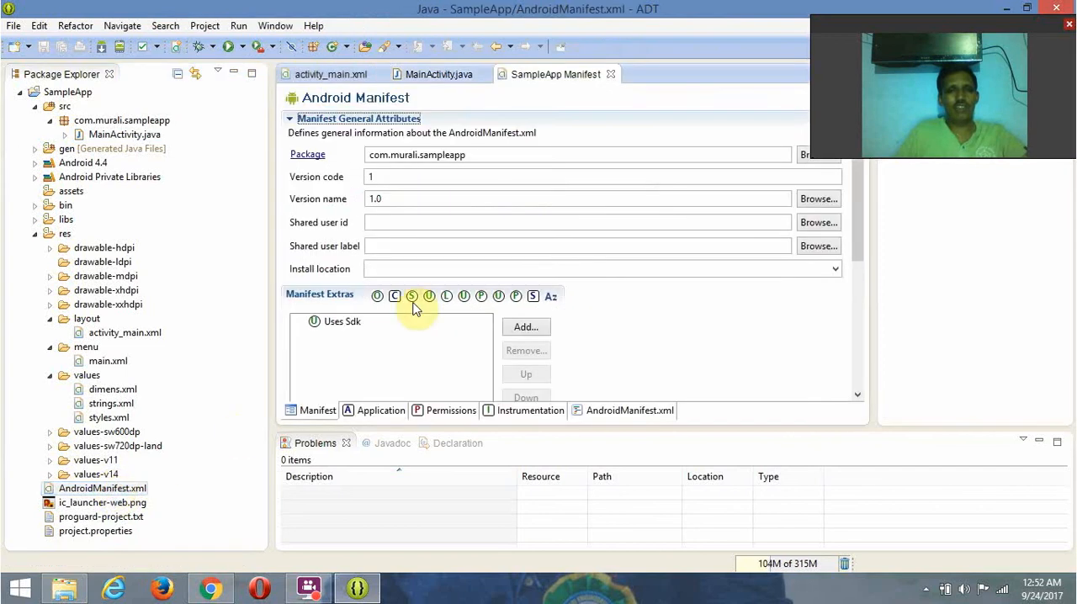
pyautogui.doubleClick(105, 405)
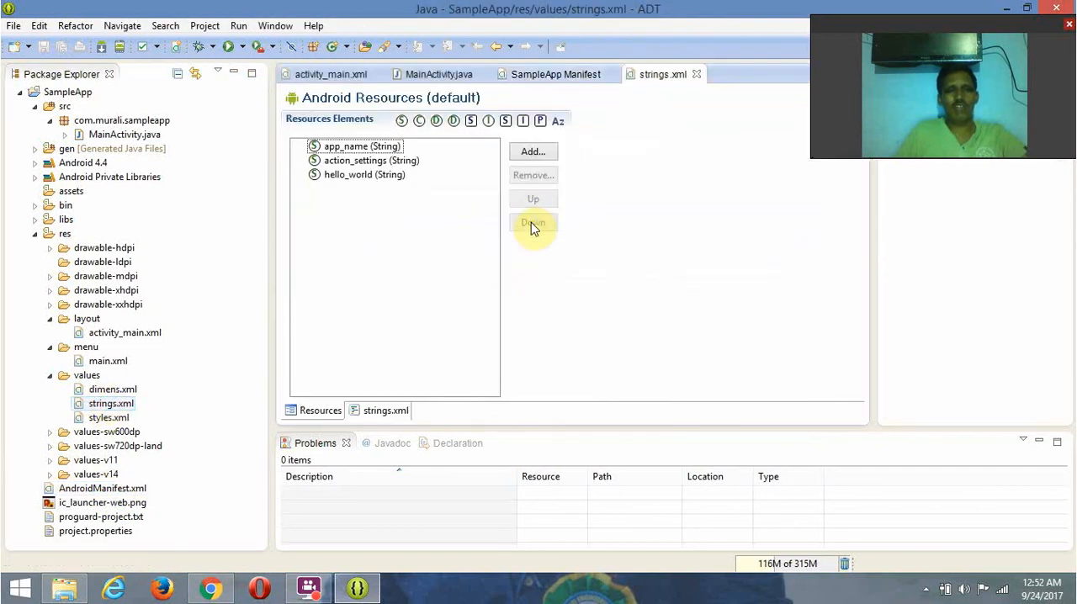
pyautogui.click(554, 75)
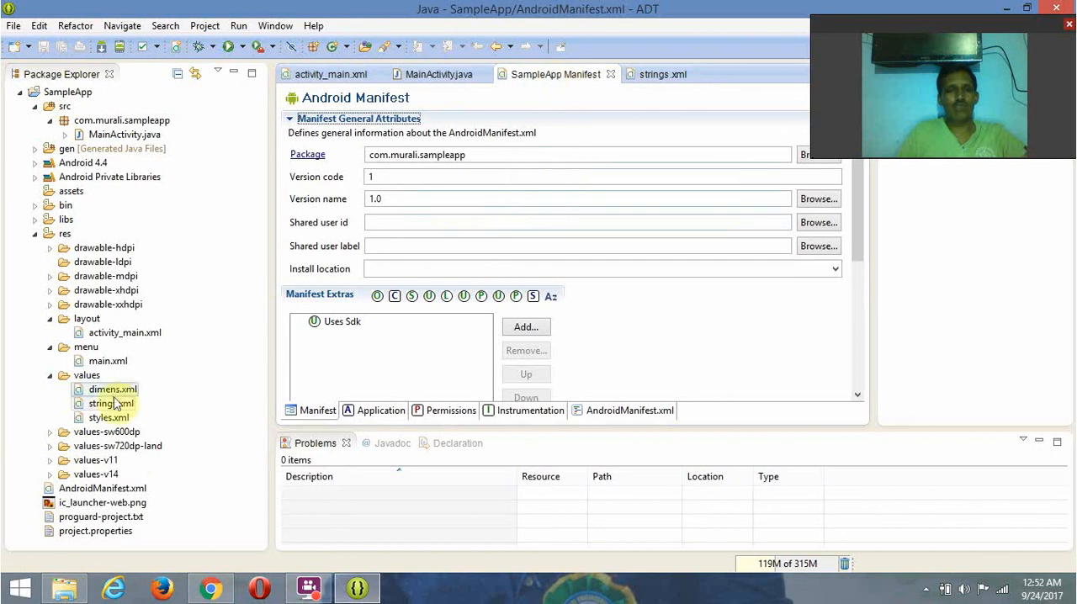
pyautogui.click(118, 488)
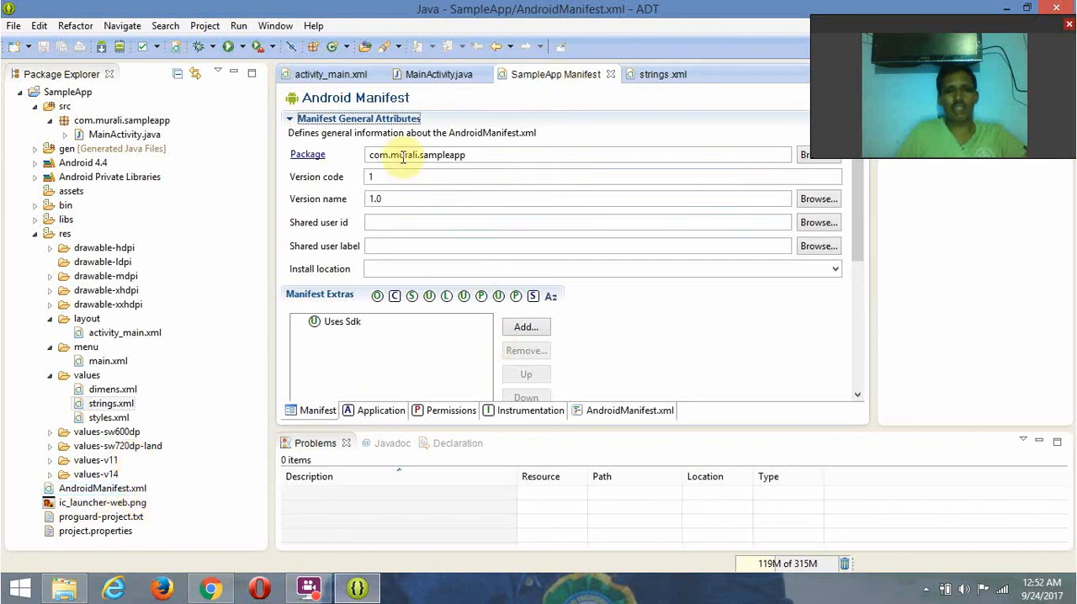
# - Delete the default hello_world TextView element from the XML source of activity_main.xml
pyautogui.click(335, 74)
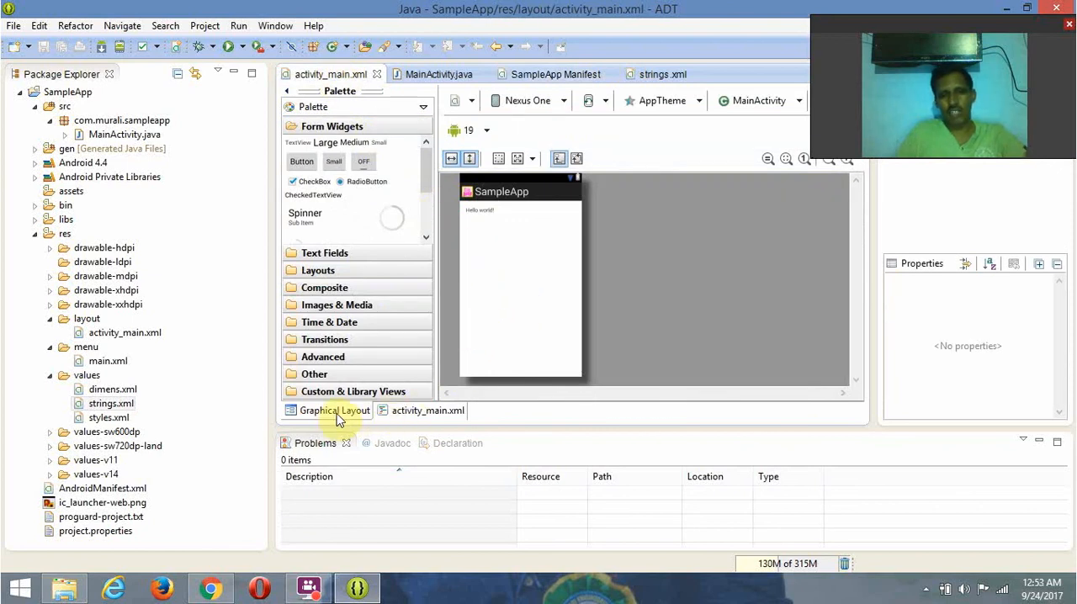
pyautogui.click(411, 420)
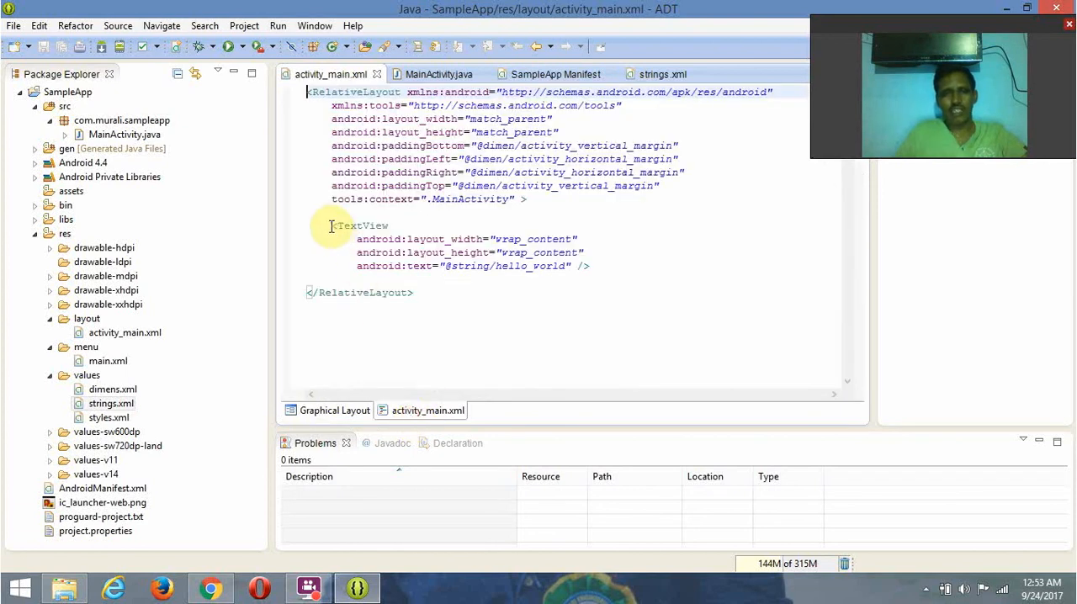
pyautogui.moveTo(332, 226); pyautogui.dragTo(595, 264)
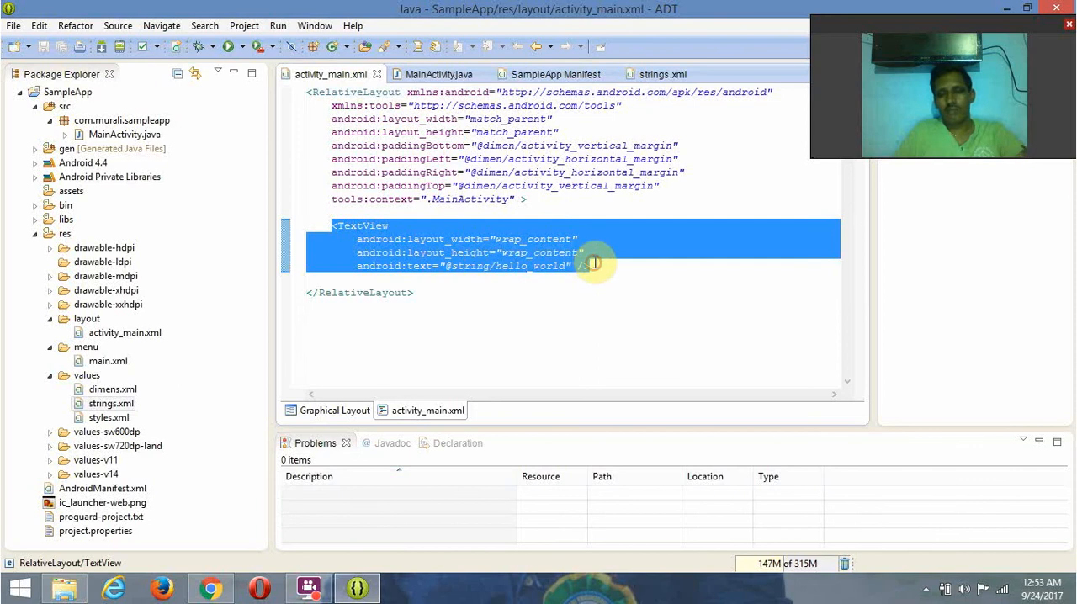
pyautogui.press('Delete')
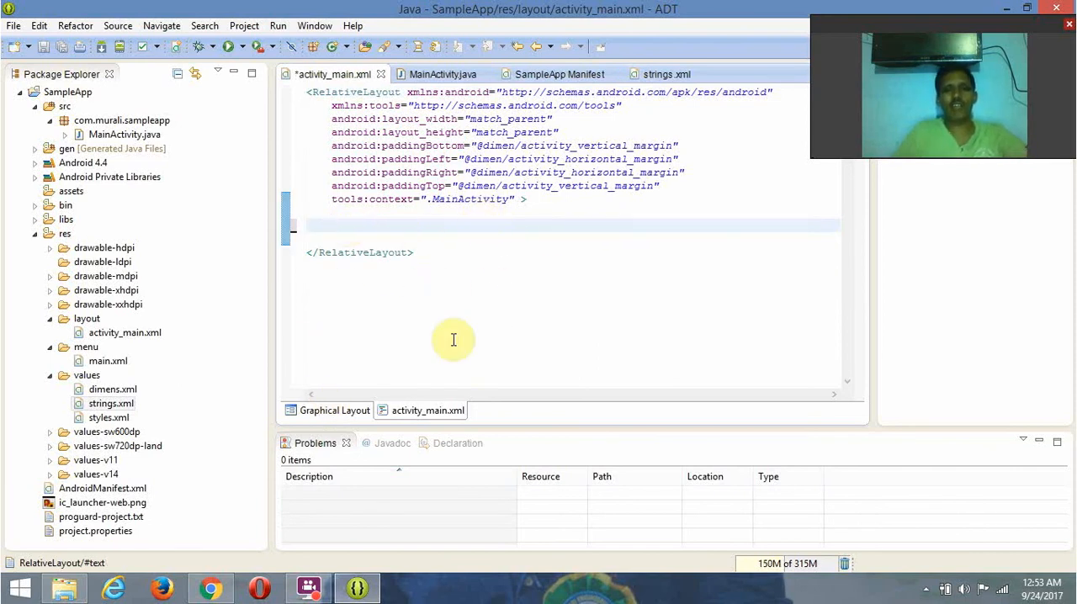
# - Place a TextView form widget in the graphical layout of activity_main.xml, centered horizontally with a 69 dp margin from the parent's top
pyautogui.click(333, 412)
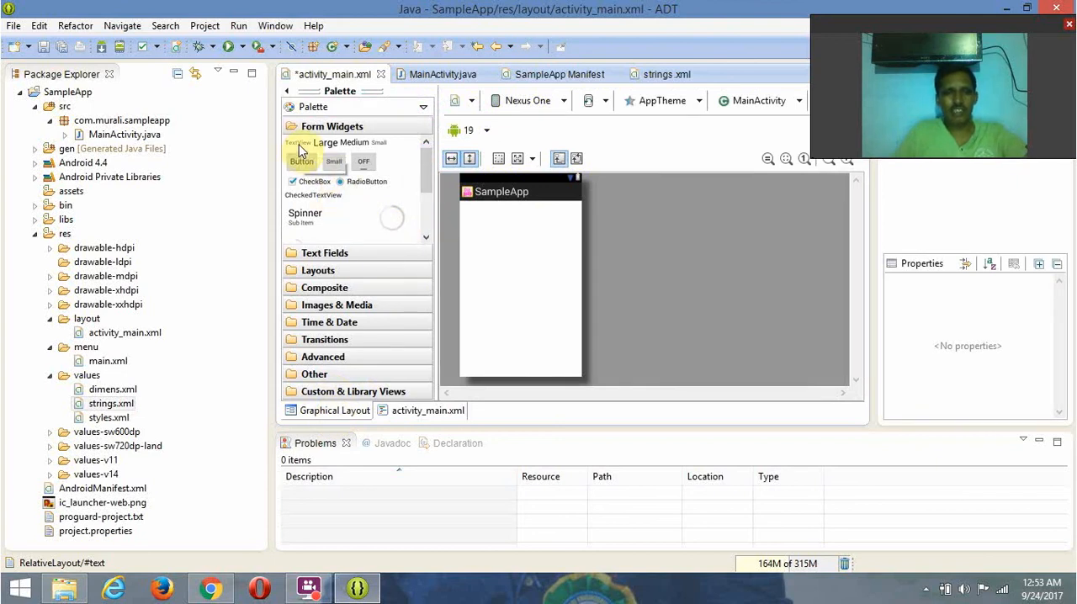
pyautogui.moveTo(301, 150); pyautogui.dragTo(517, 234)
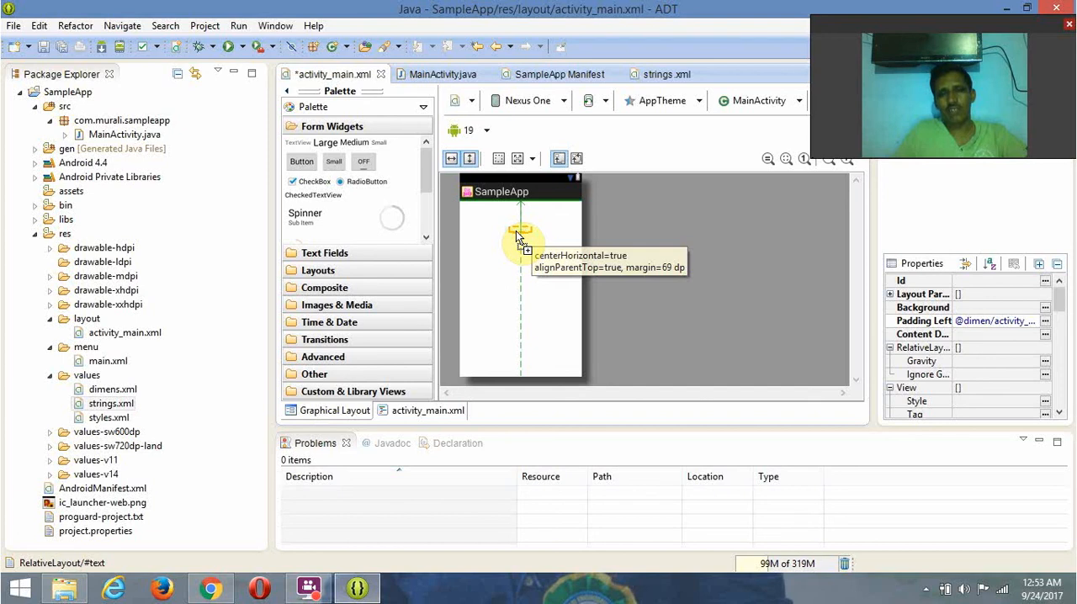
pyautogui.moveTo(516, 233); pyautogui.dragTo(517, 232)
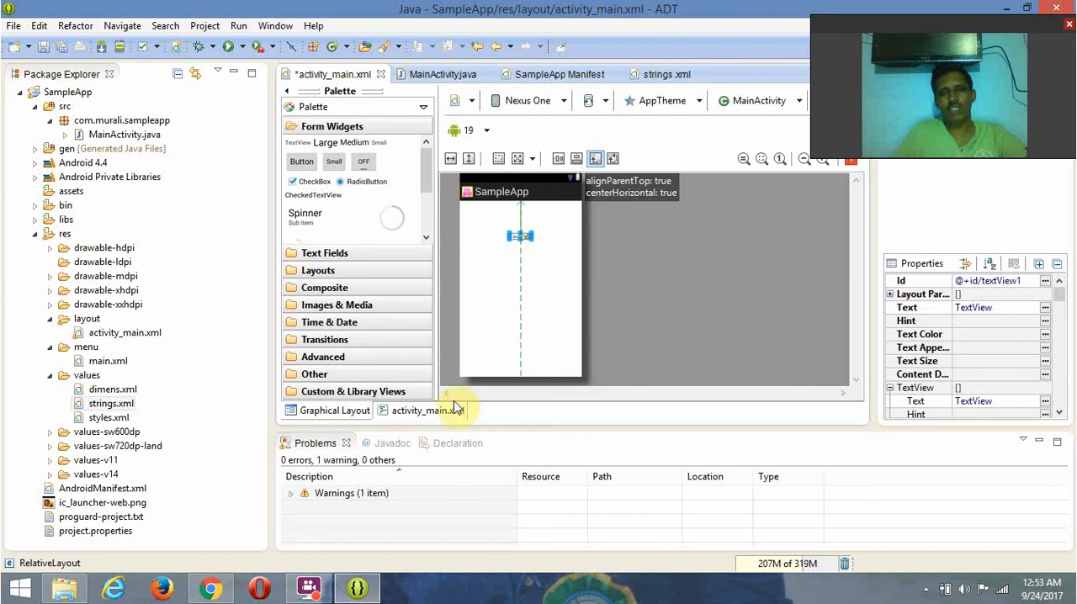
pyautogui.click(492, 285)
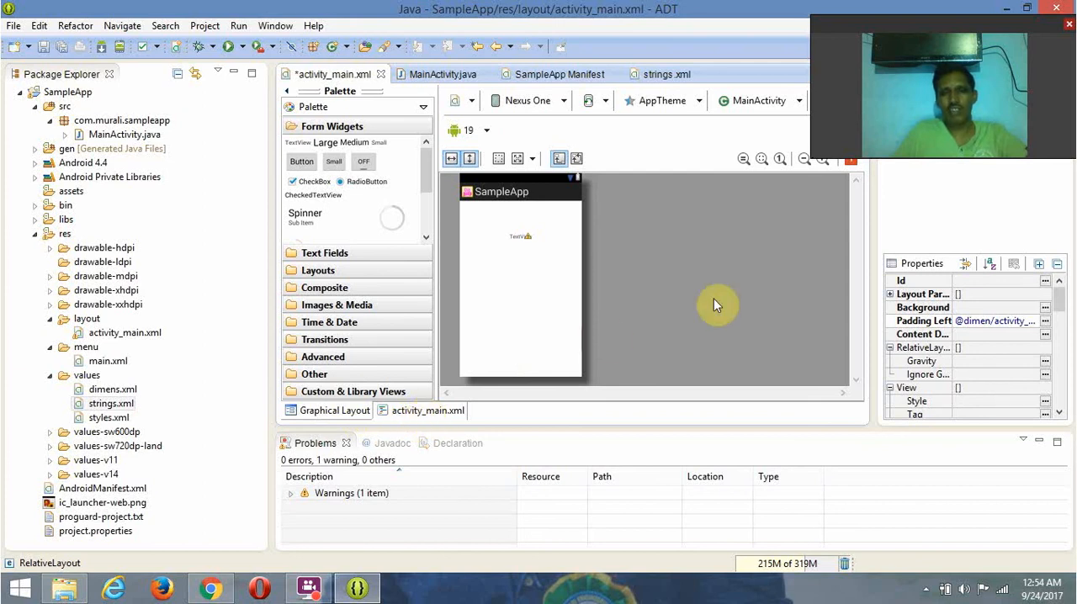
# - Try to set the new TextView's Text property to HelloWorld
pyautogui.click(520, 237)
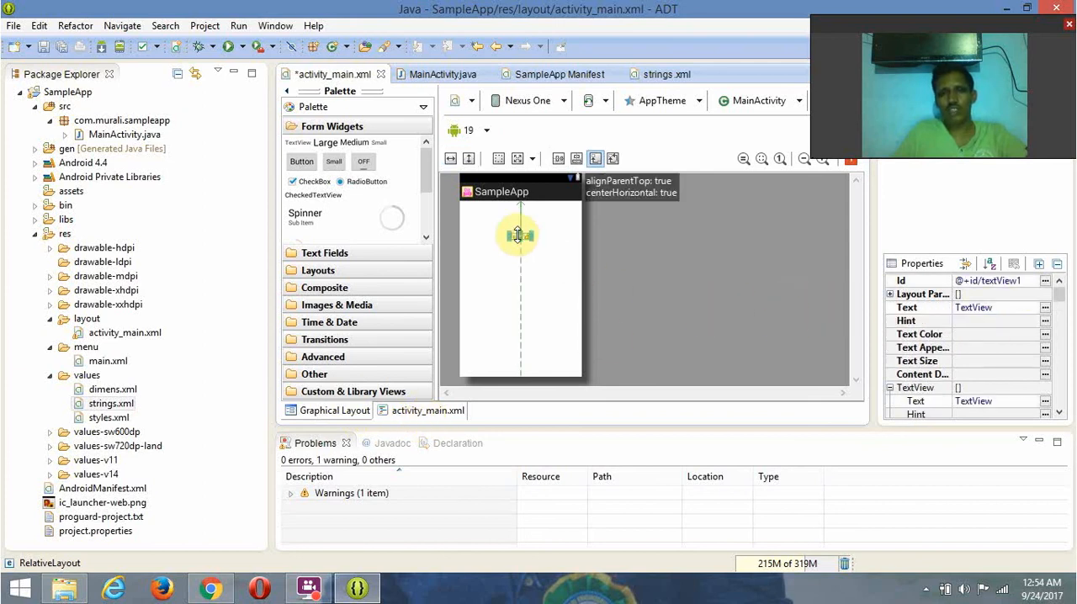
pyautogui.click(992, 308)
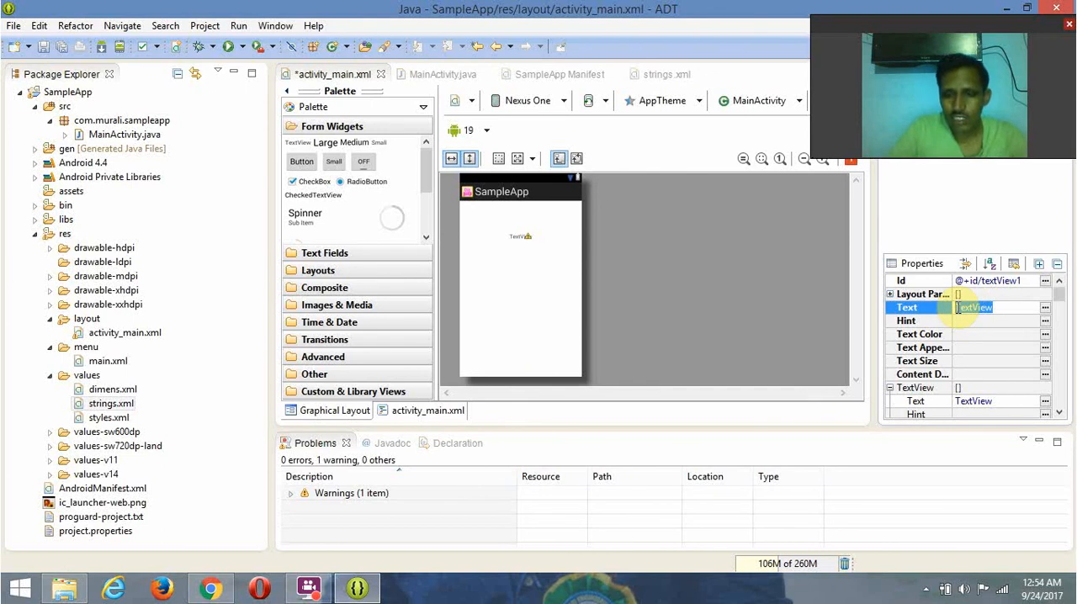
pyautogui.press('BackSpace')
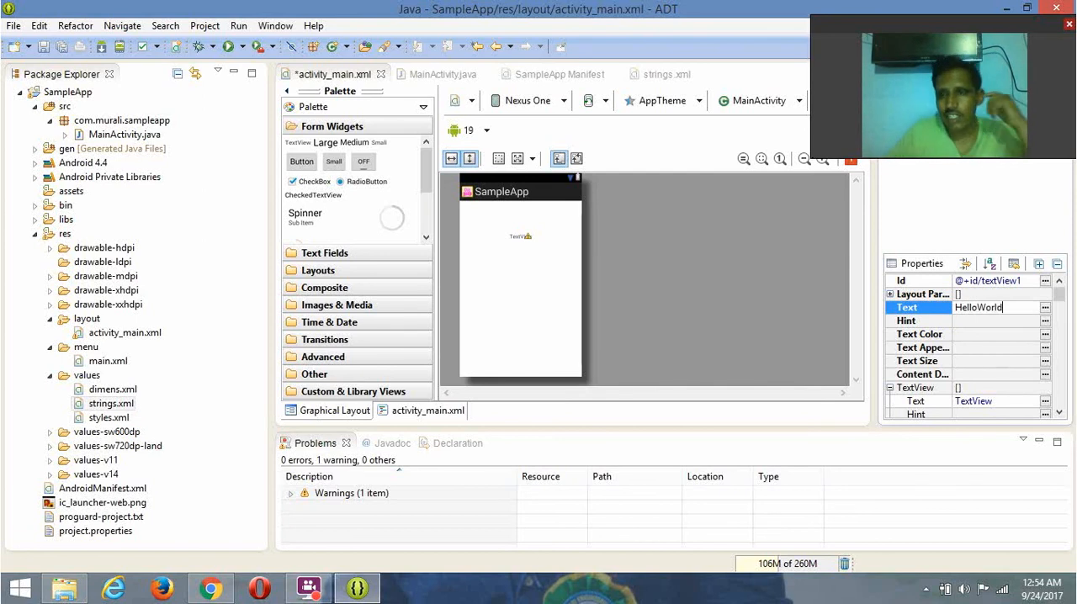
pyautogui.click(510, 292)
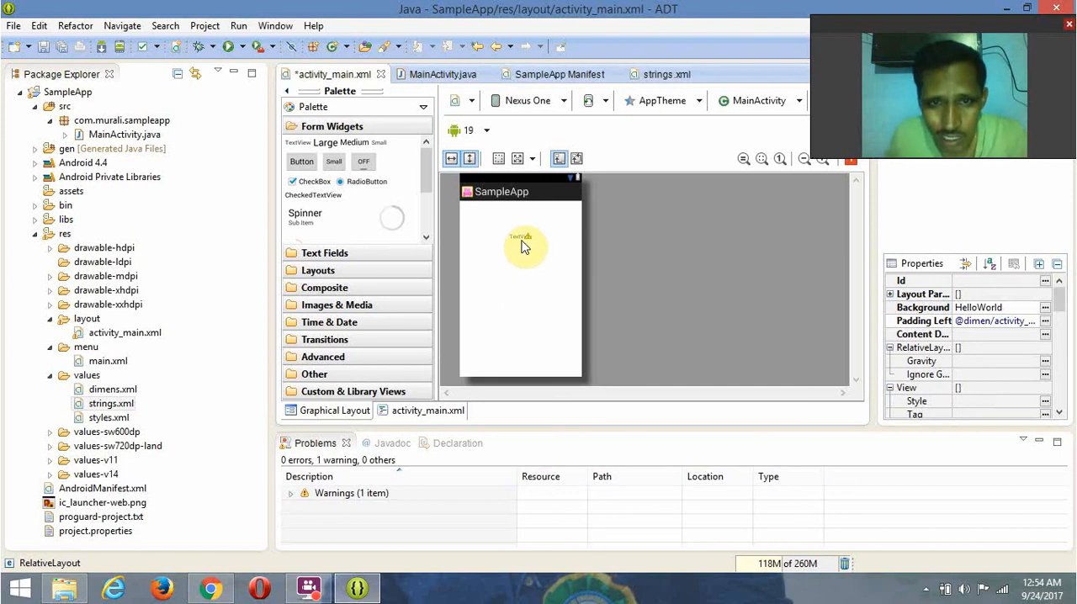
pyautogui.moveTo(520, 241)
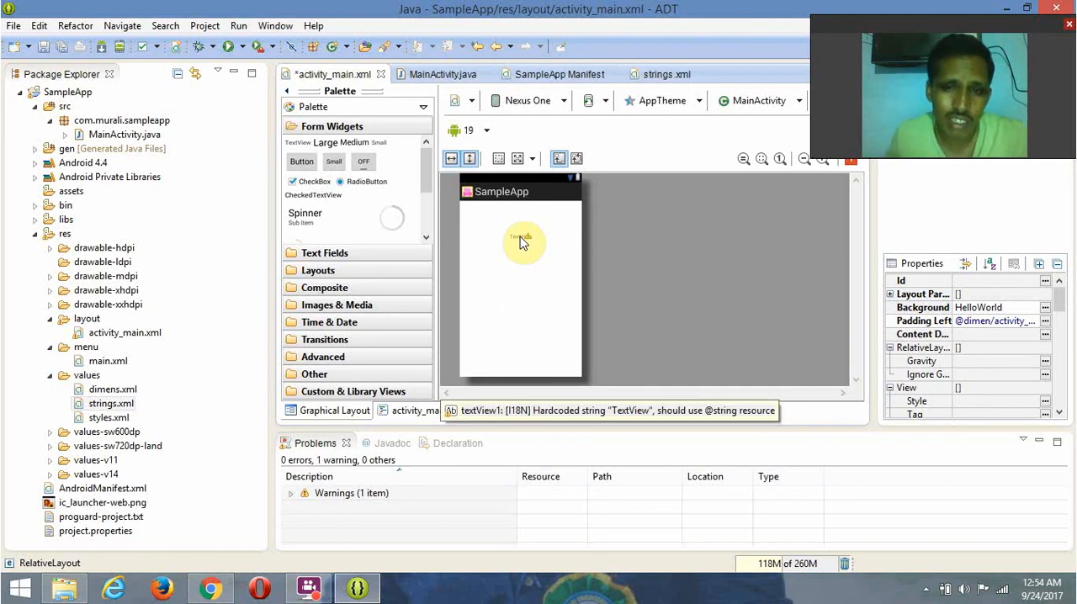
# - In the activity_main.xml source, set the TextView's android:text to "Hi friends this is" followed by the presenter's first name and "... vgse"
pyautogui.click(414, 413)
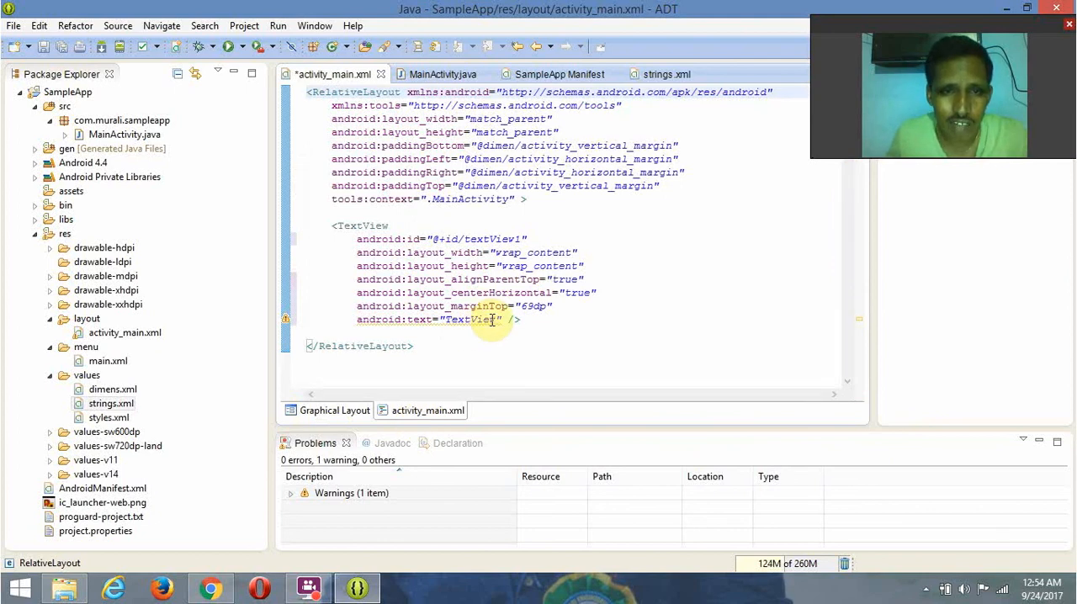
pyautogui.moveTo(495, 320); pyautogui.dragTo(447, 324)
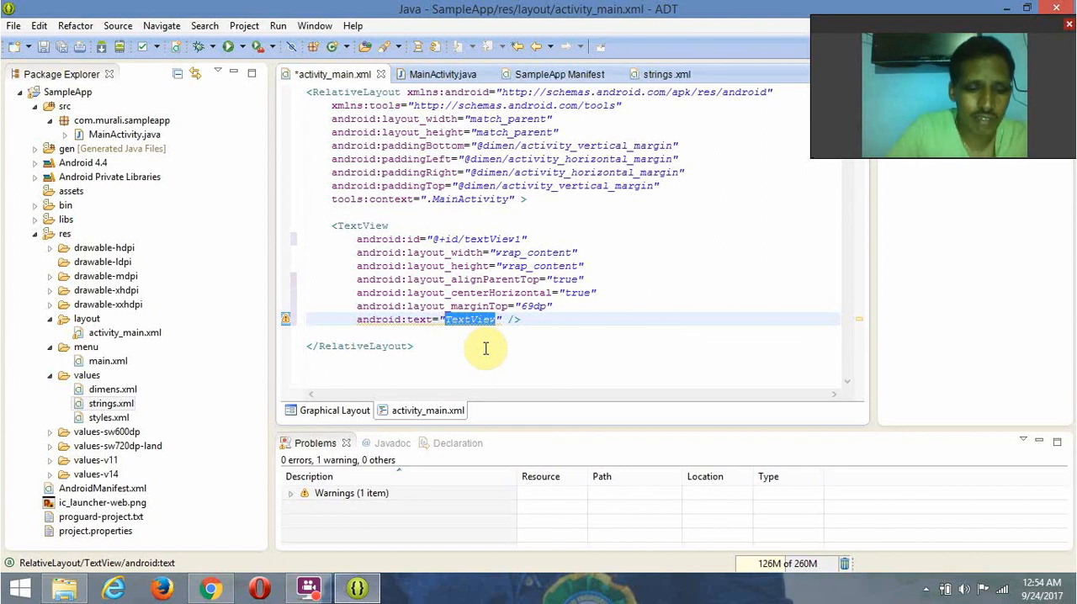
pyautogui.write('Hi')
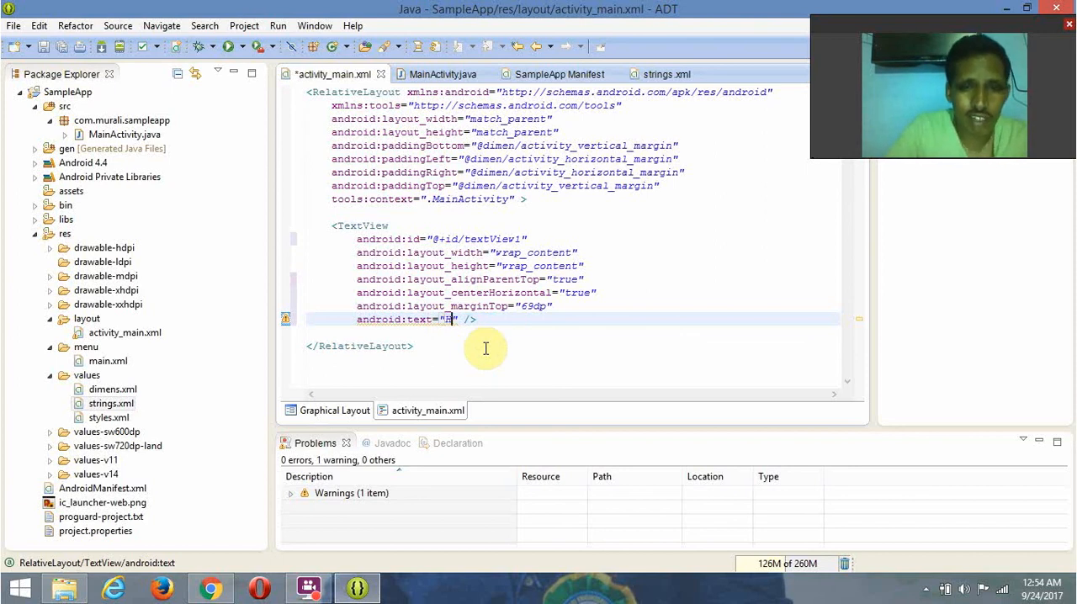
pyautogui.write(' fri')
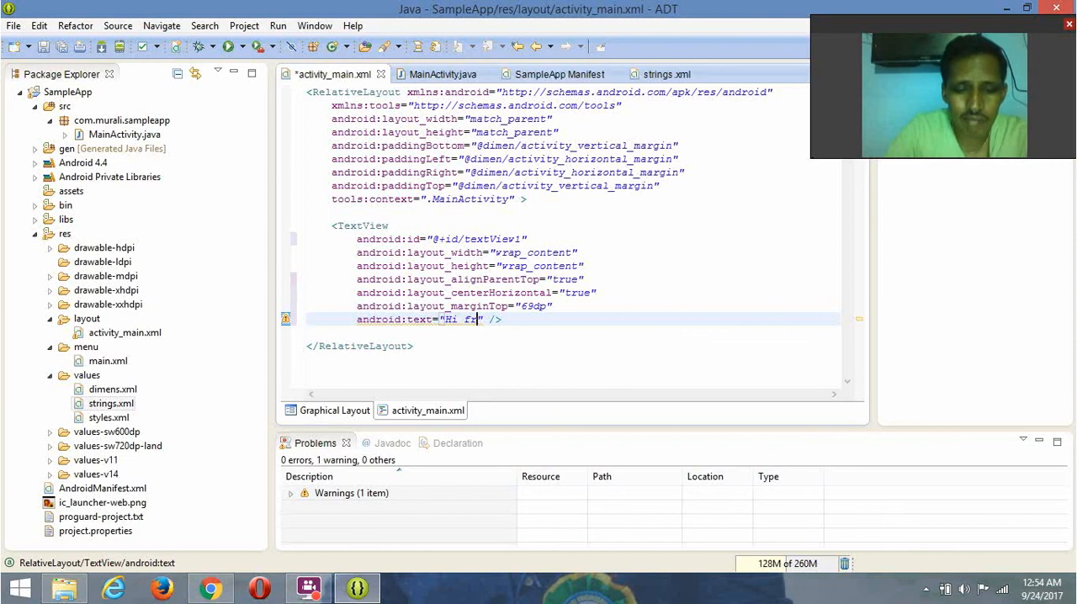
pyautogui.write('ends')
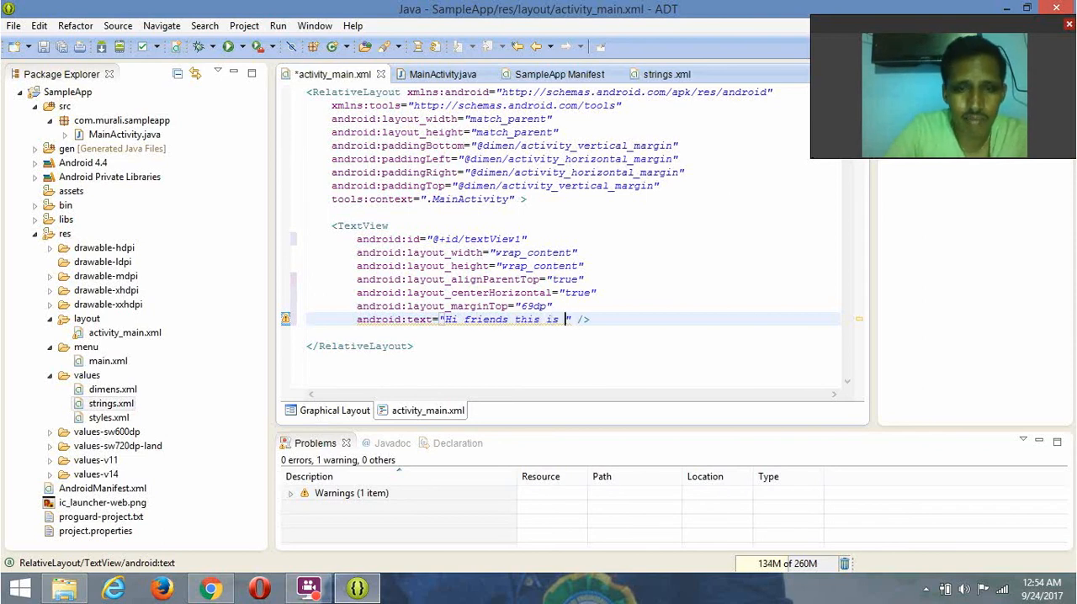
pyautogui.write('this is mur')
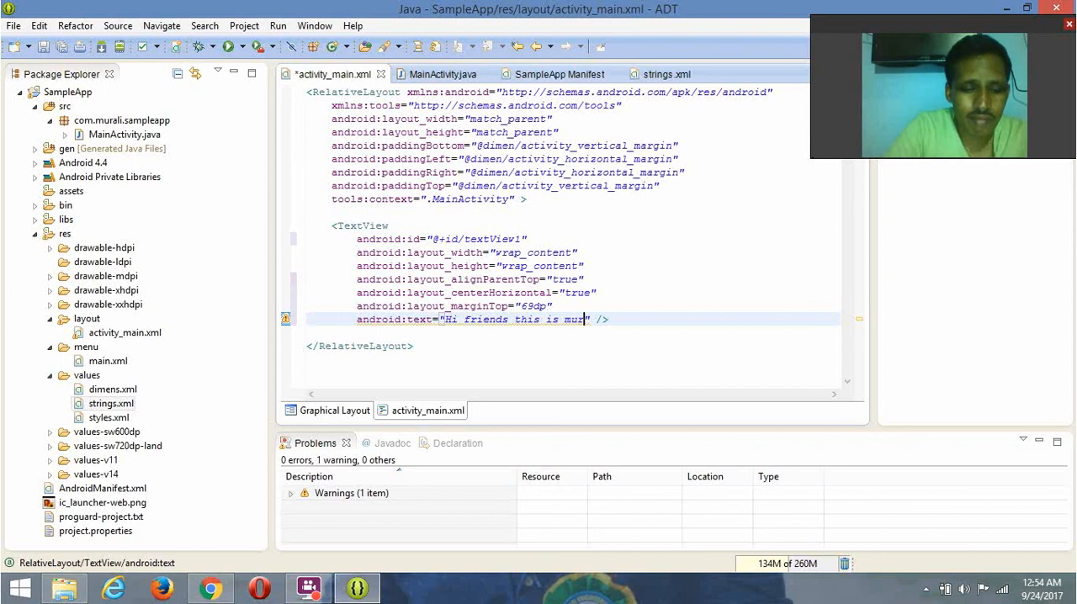
pyautogui.write('ali')
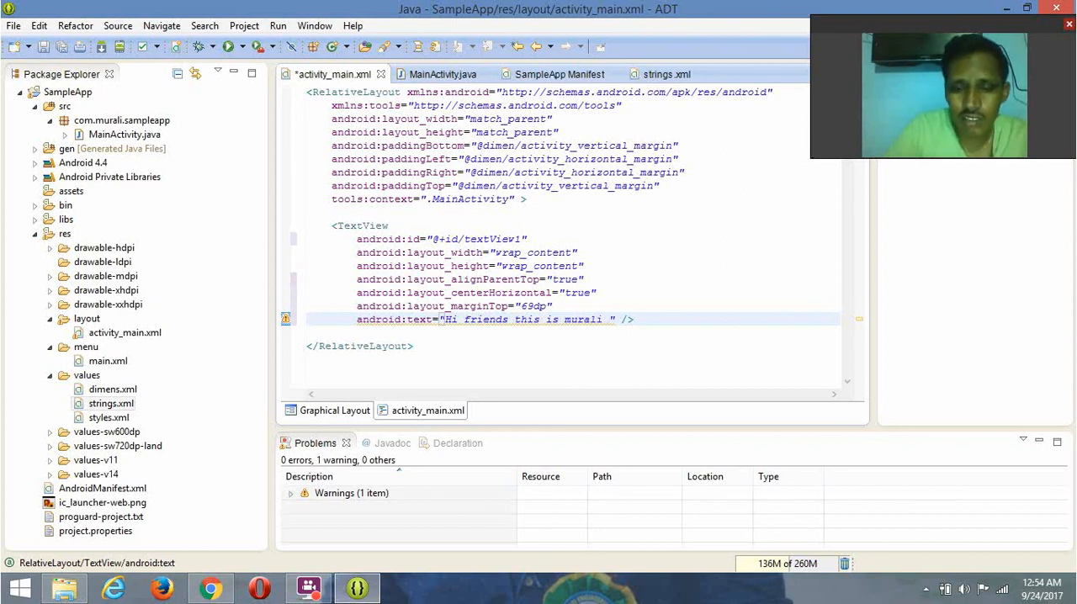
pyautogui.write(' ... vgse')
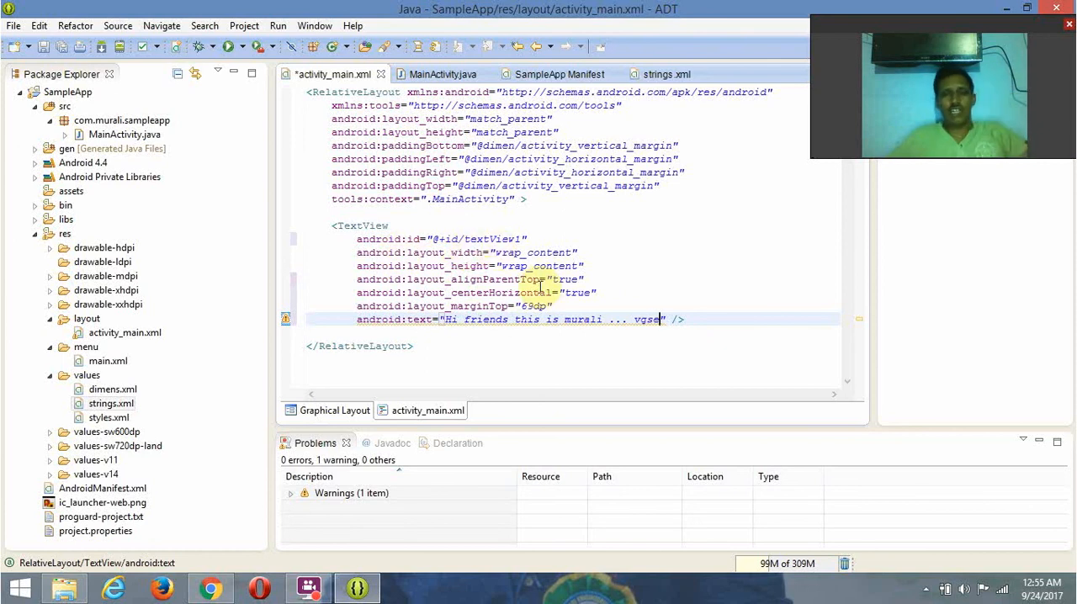
pyautogui.click(442, 74)
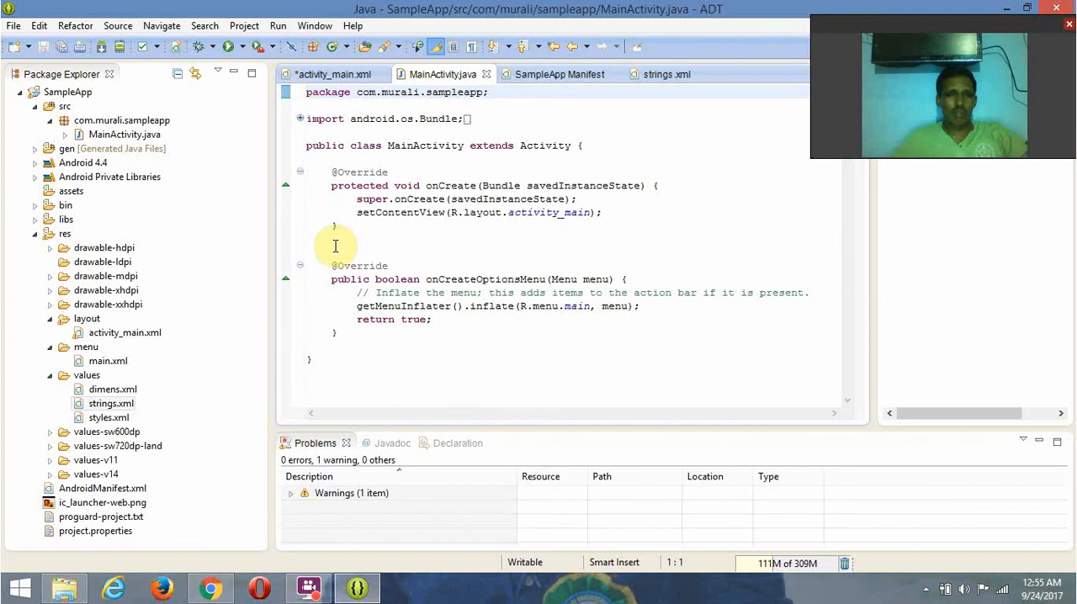
pyautogui.moveTo(322, 251); pyautogui.dragTo(379, 332)
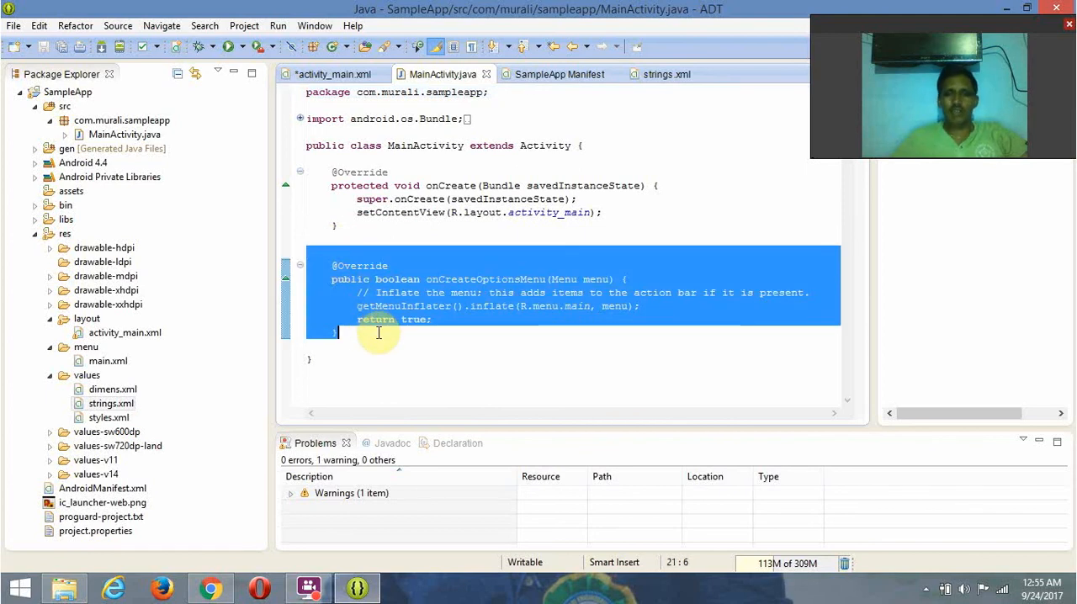
pyautogui.press('Delete')
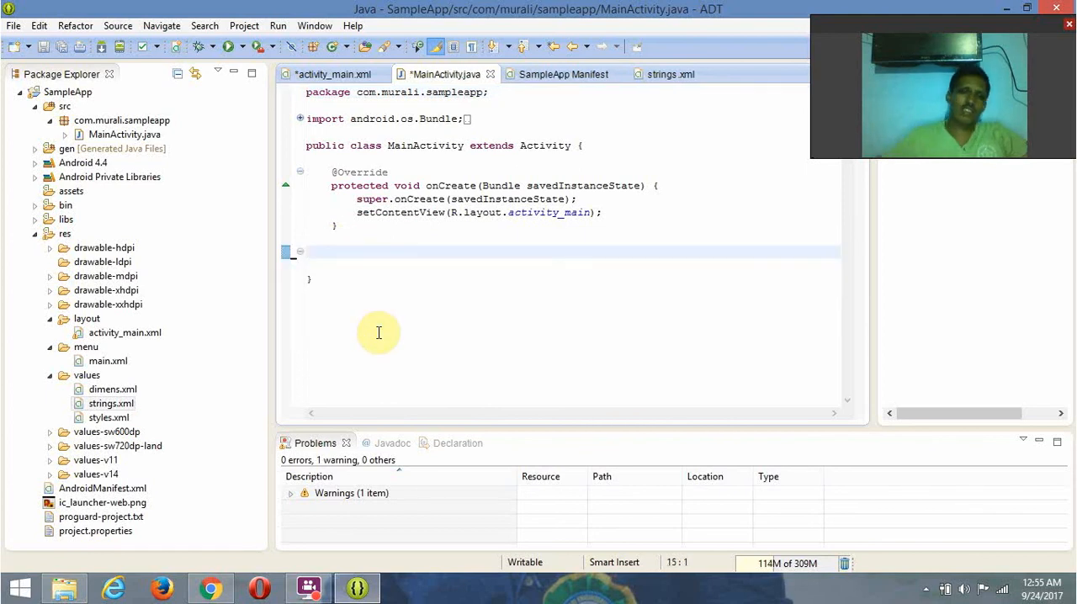
# - Expand the collapsed imports in MainActivity.java and delete the unused import of android.view.Menu
pyautogui.click(301, 120)
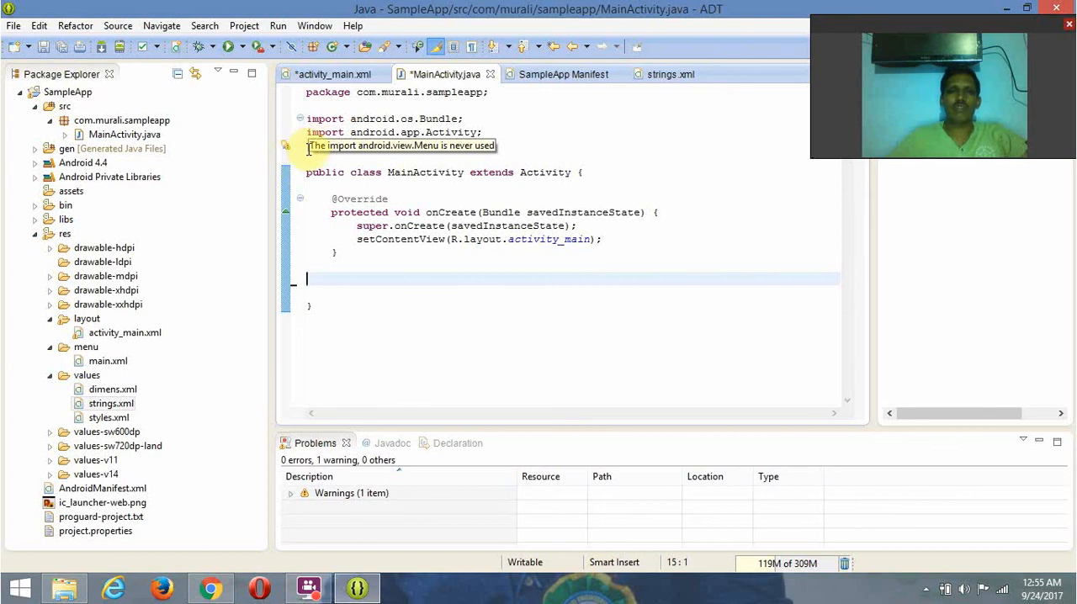
pyautogui.moveTo(310, 148); pyautogui.dragTo(473, 146)
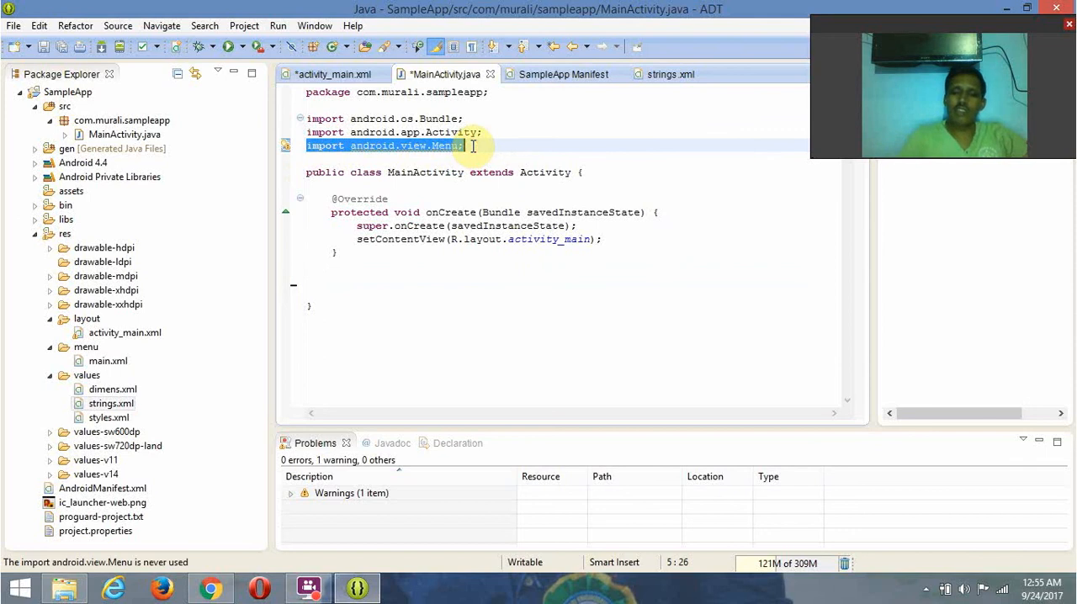
pyautogui.press('Delete')
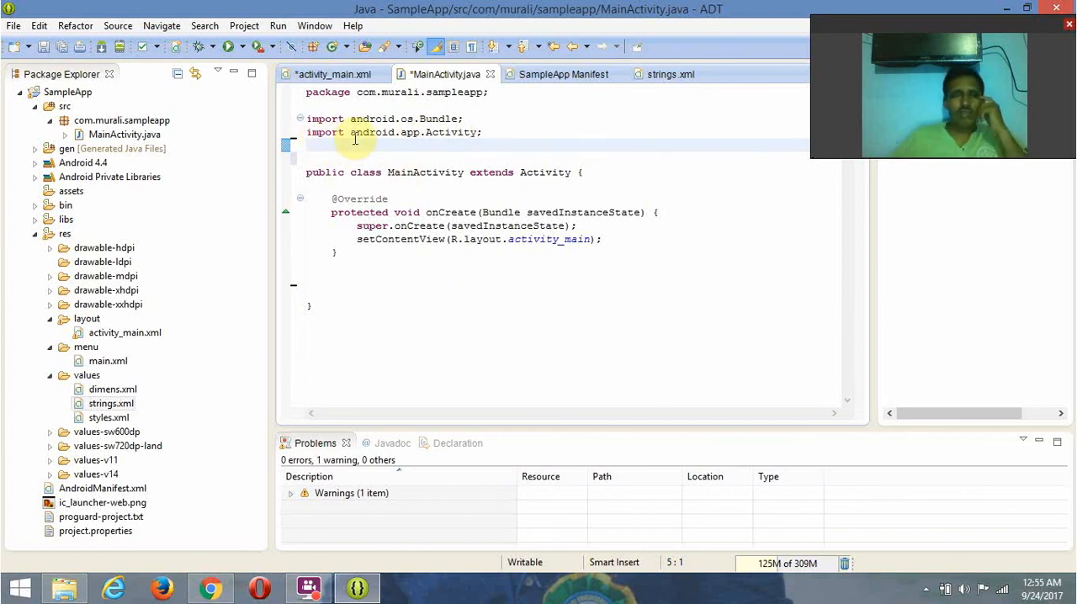
# - Examine the XML source of AndroidManifest.xml, including its SDK versions and MainActivity intent filter, and the string resources in strings.xml
pyautogui.click(558, 74)
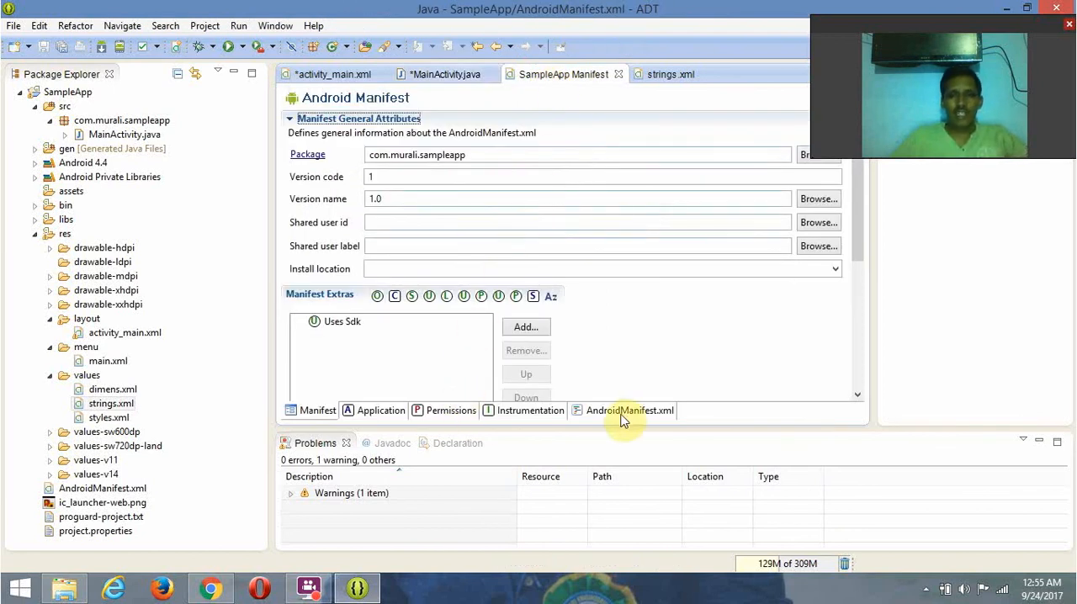
pyautogui.click(625, 413)
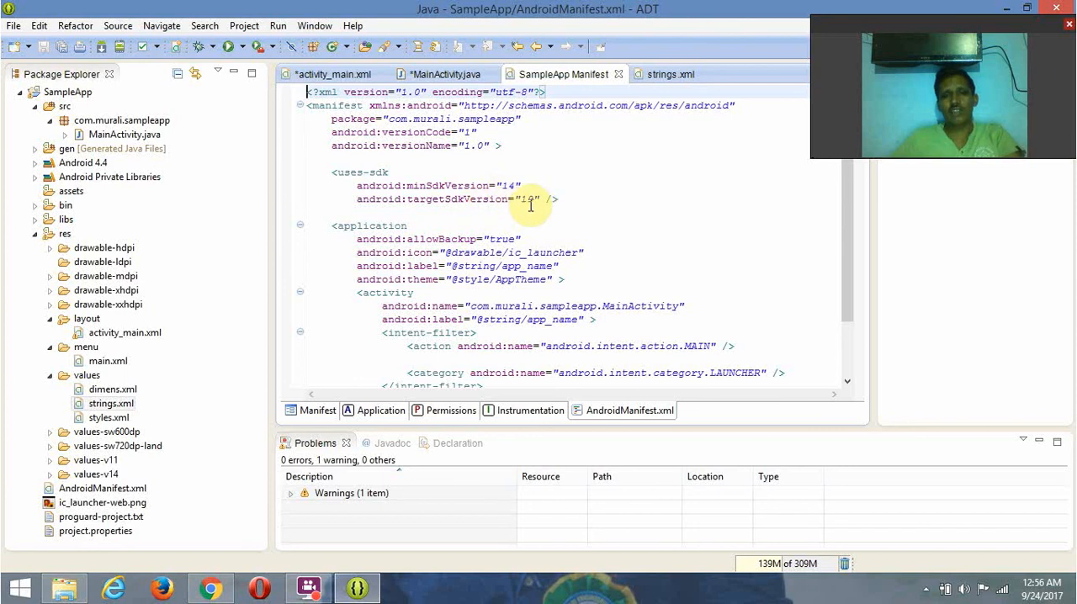
pyautogui.scroll(-1, 503, 245)
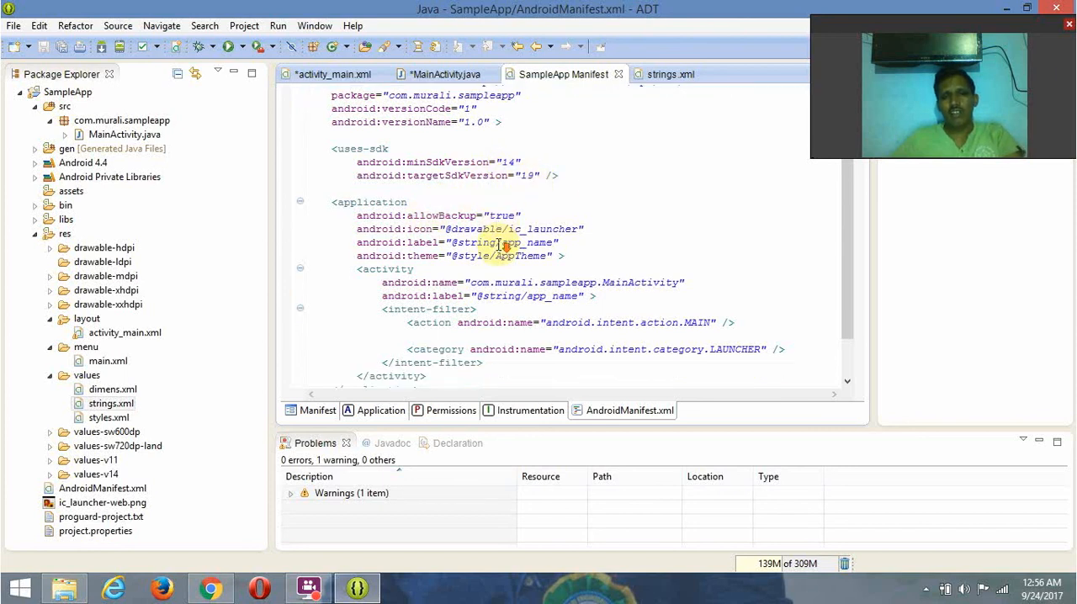
pyautogui.scroll(-1, 483, 243)
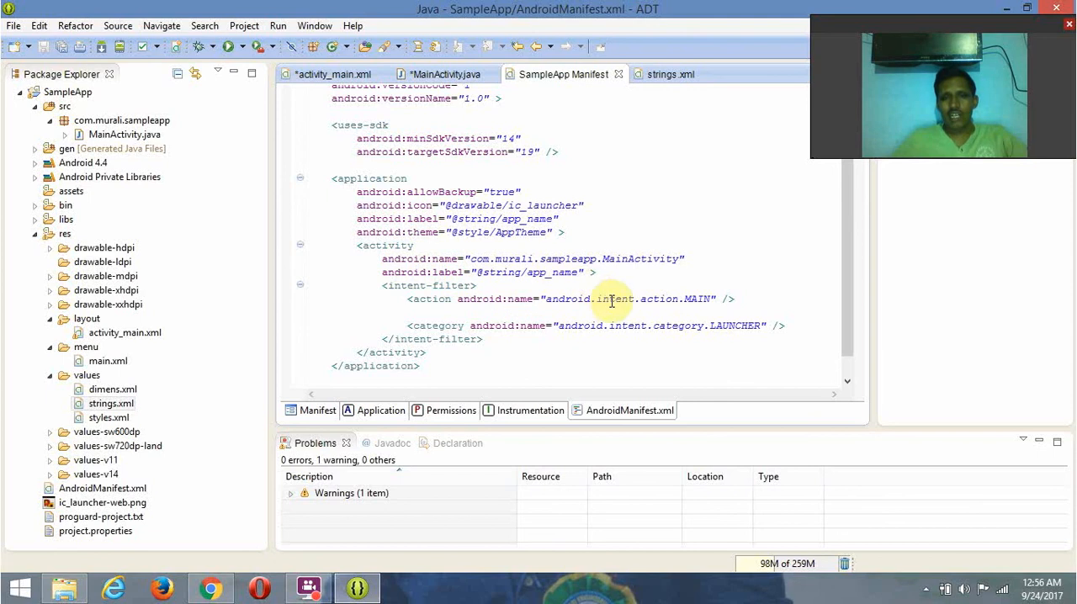
pyautogui.scroll(-1, 619, 318)
pyautogui.scroll(2, 618, 318)
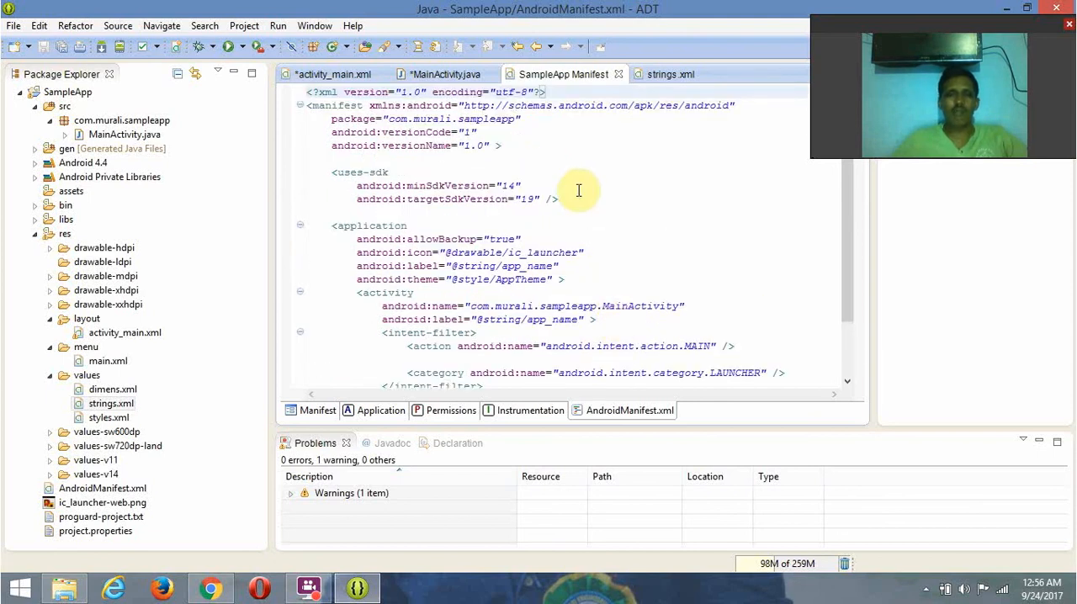
pyautogui.click(671, 76)
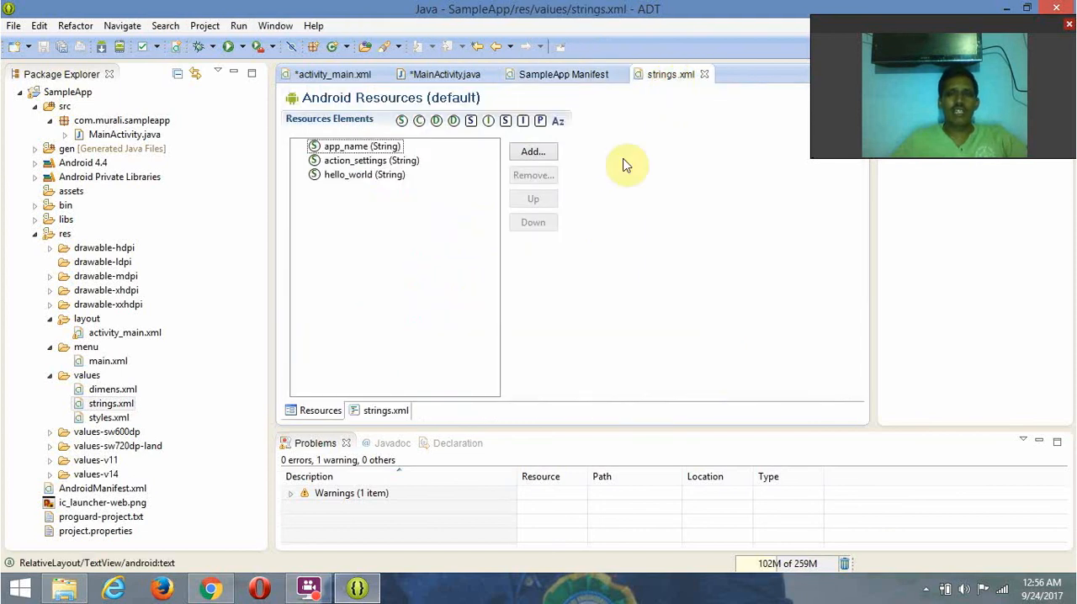
pyautogui.click(387, 411)
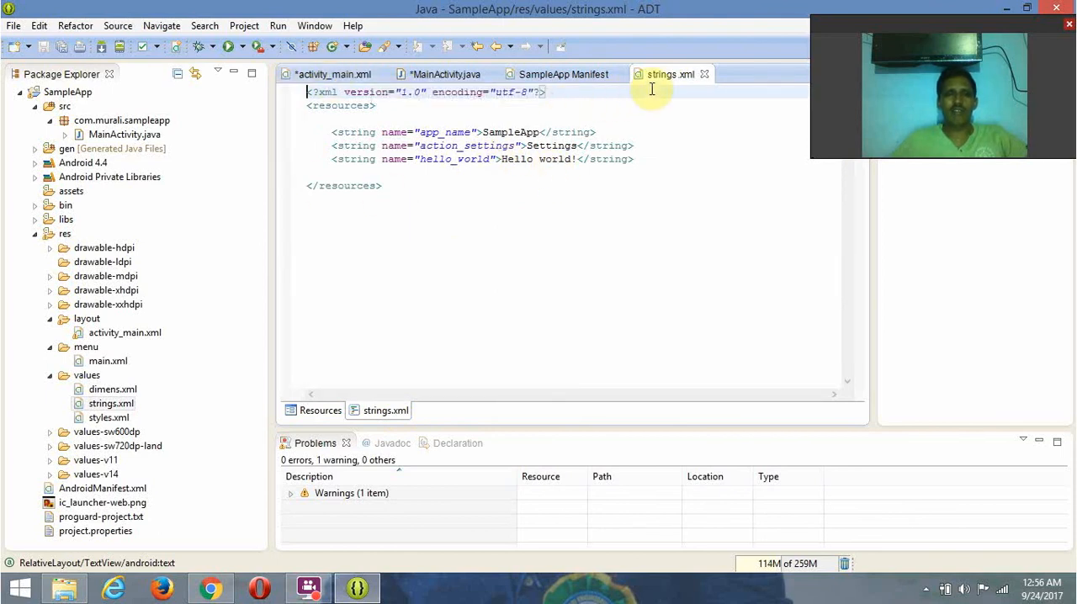
# - Return to activity_main.xml, save all modified files, and run the SampleApp project as an Android Application
pyautogui.click(333, 76)
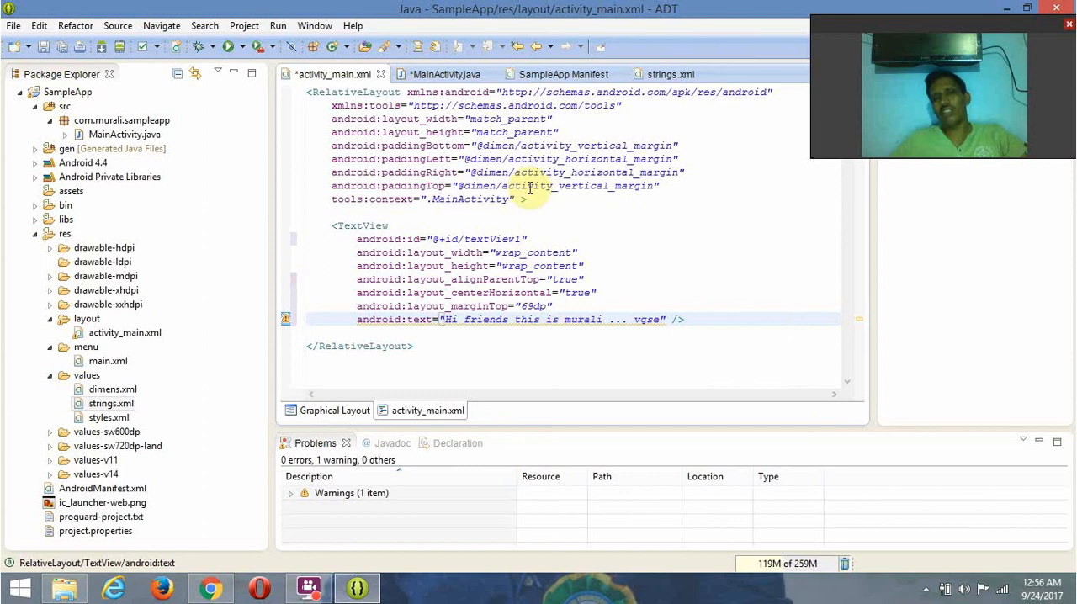
pyautogui.click(61, 53)
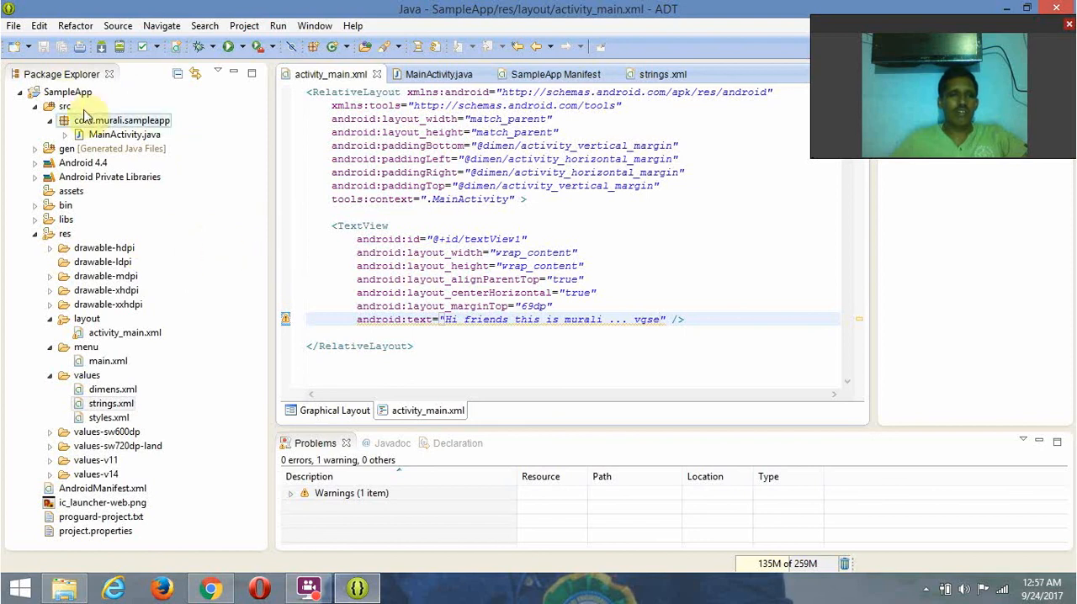
pyautogui.click(69, 94)
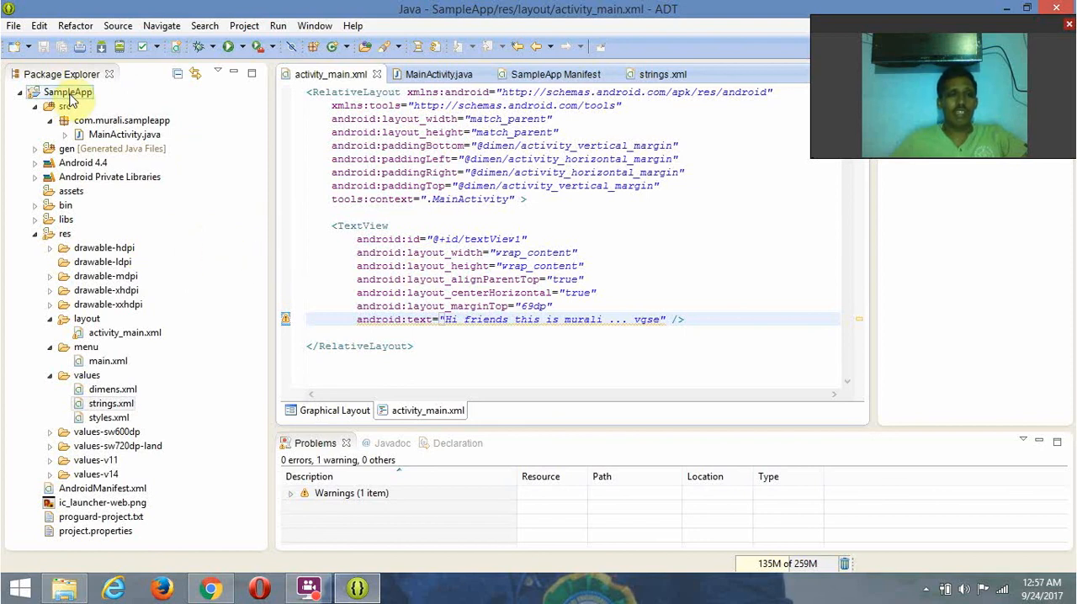
pyautogui.click(70, 95)
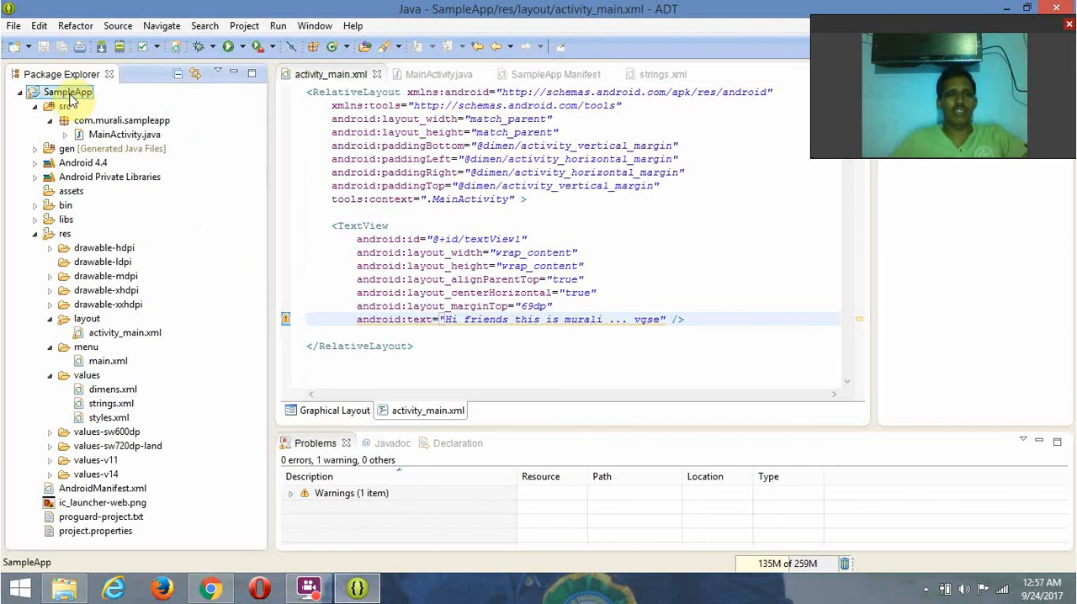
pyautogui.rightClick(72, 99)
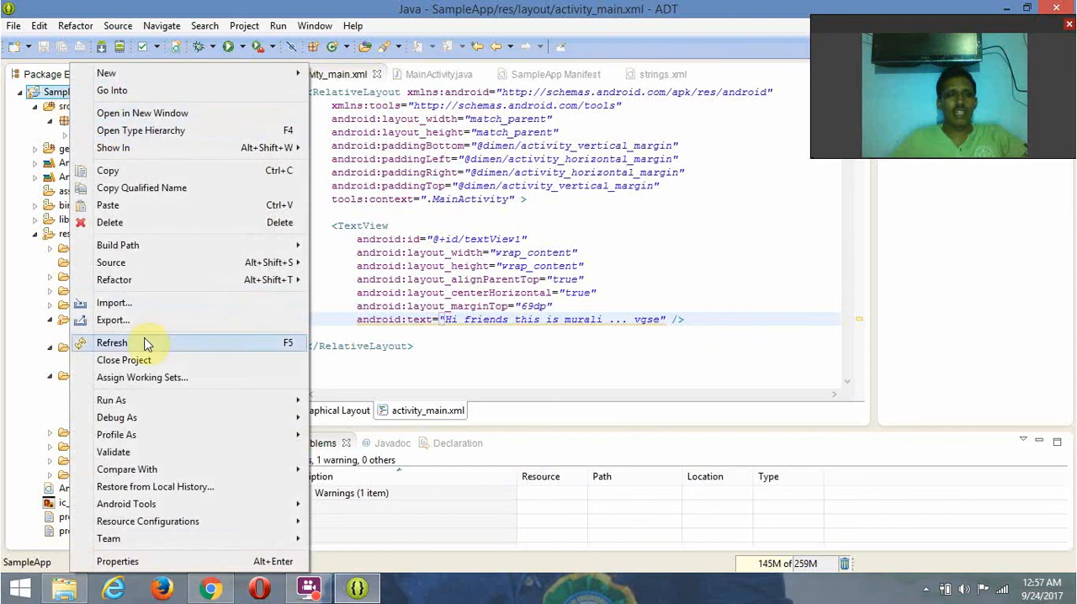
pyautogui.moveTo(147, 403)
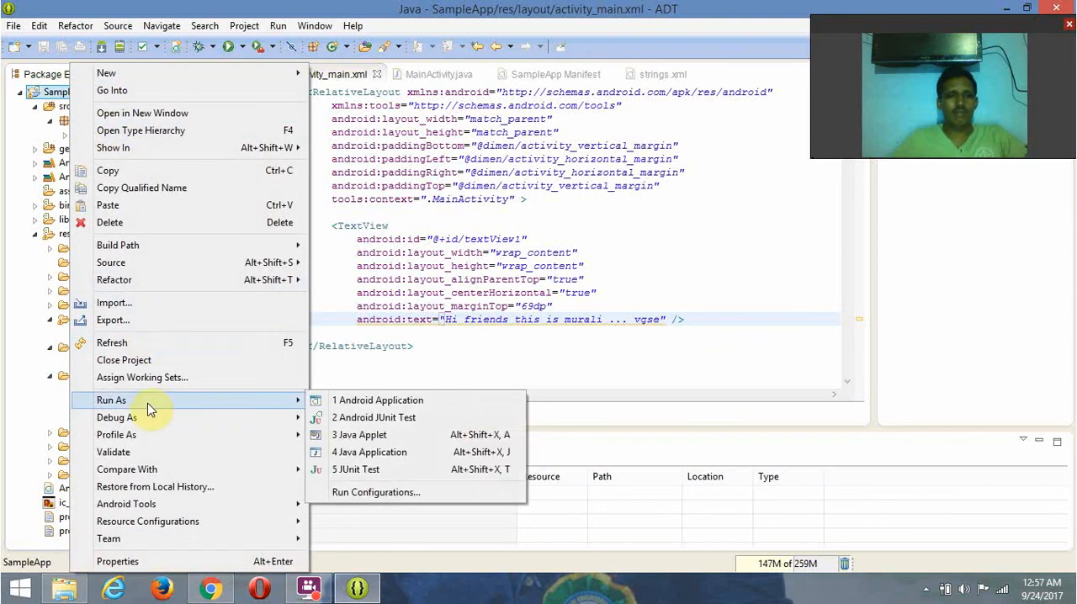
pyautogui.click(365, 404)
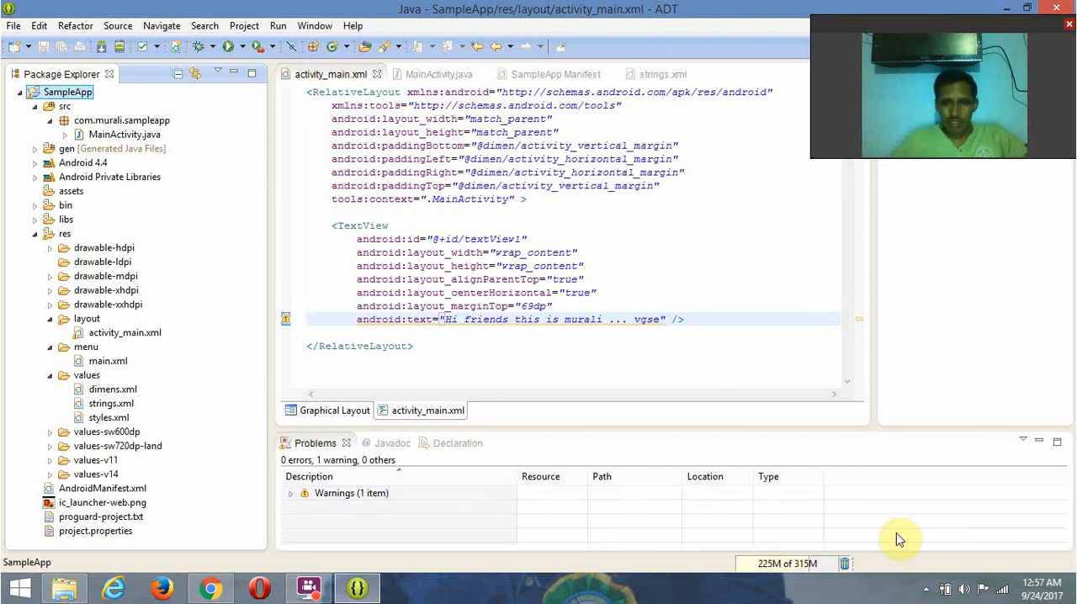
# - Launch SampleApp again as an Android Application and expand the Warnings group in the Problems list
pyautogui.rightClick(73, 98)
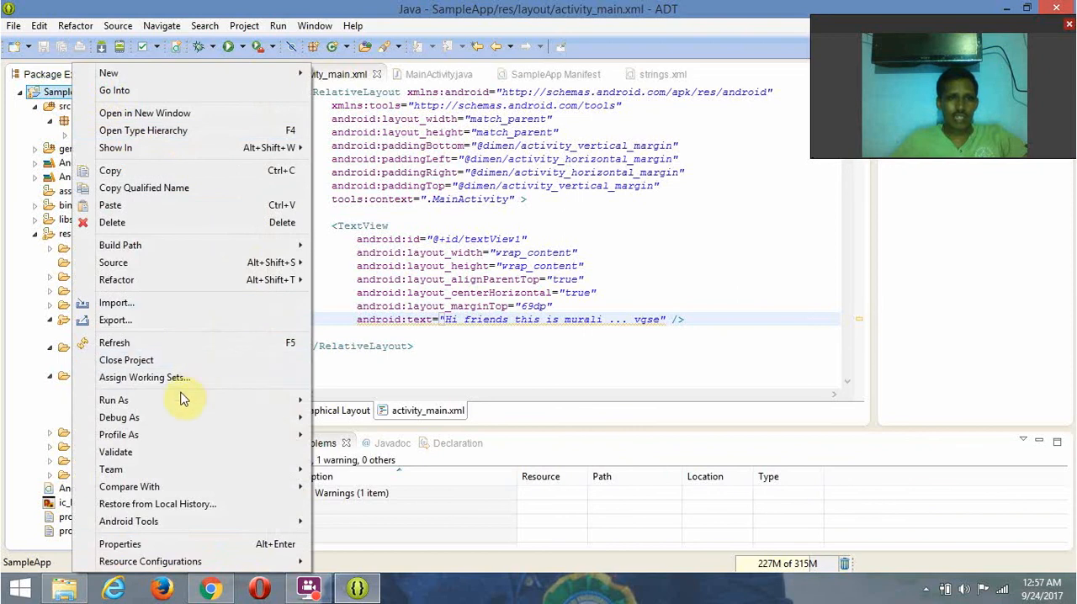
pyautogui.moveTo(221, 406)
pyautogui.click(371, 405)
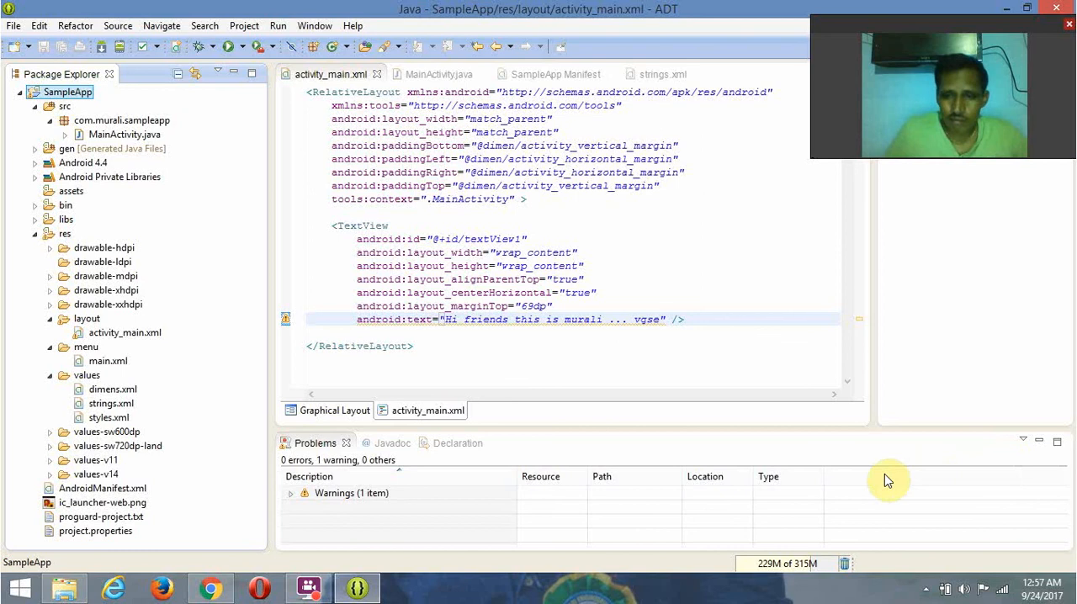
pyautogui.click(290, 496)
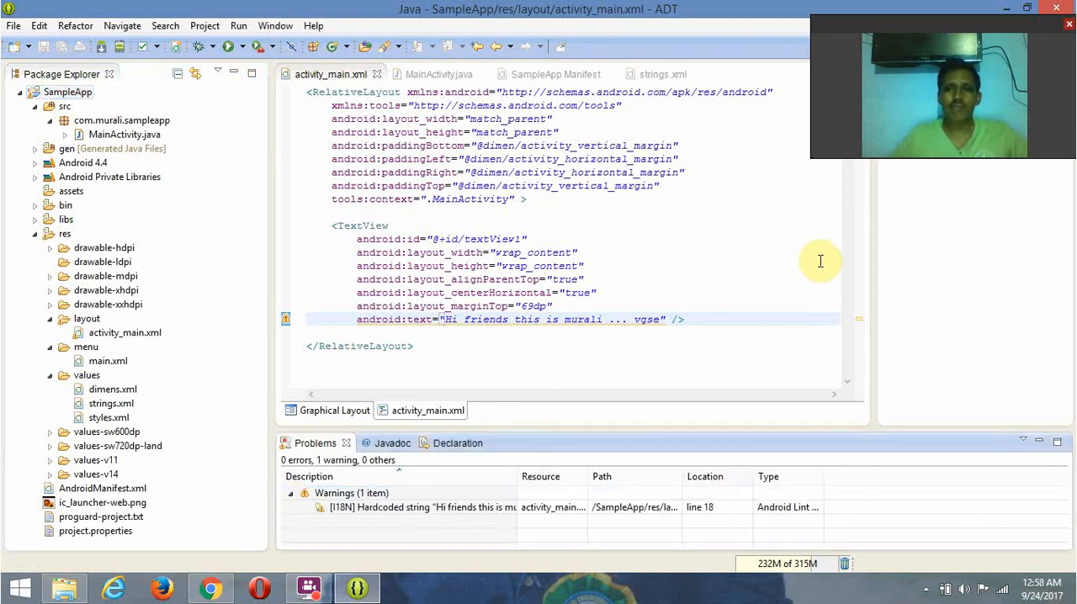
pyautogui.click(1007, 10)
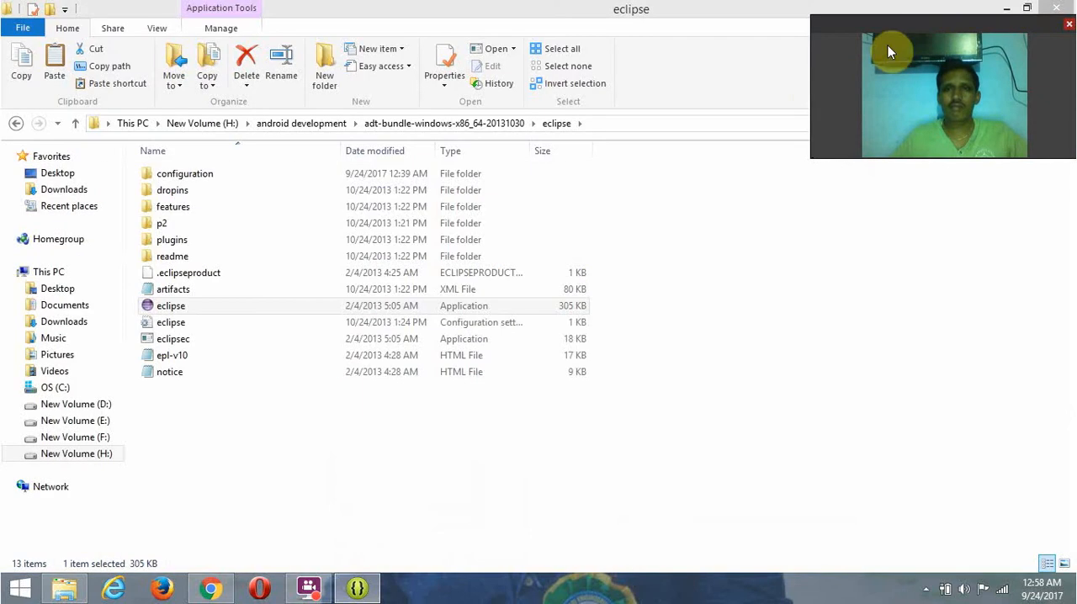
pyautogui.click(1008, 7)
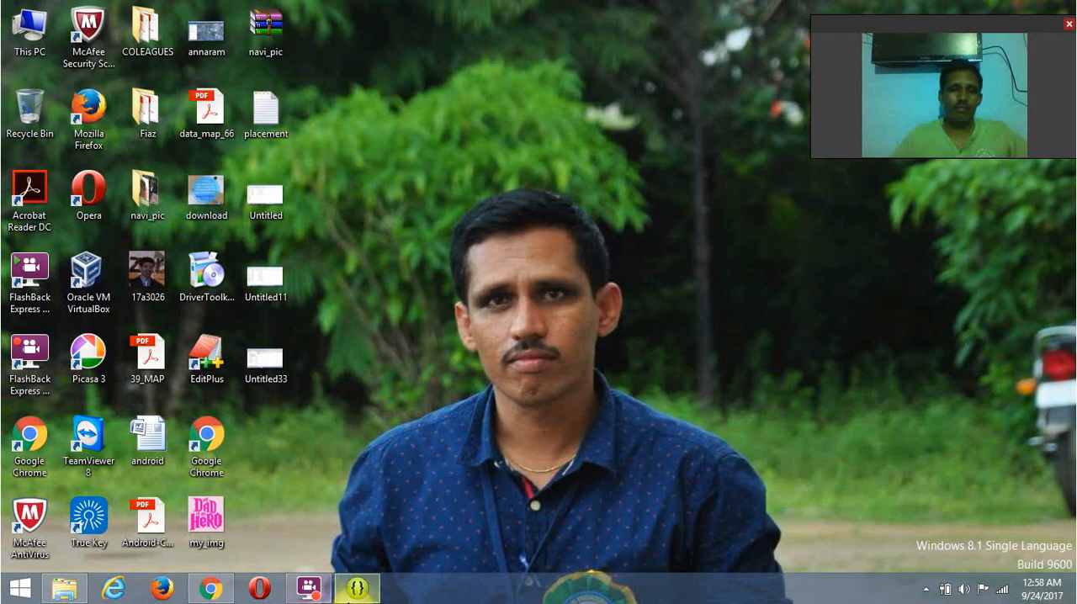
pyautogui.click(354, 593)
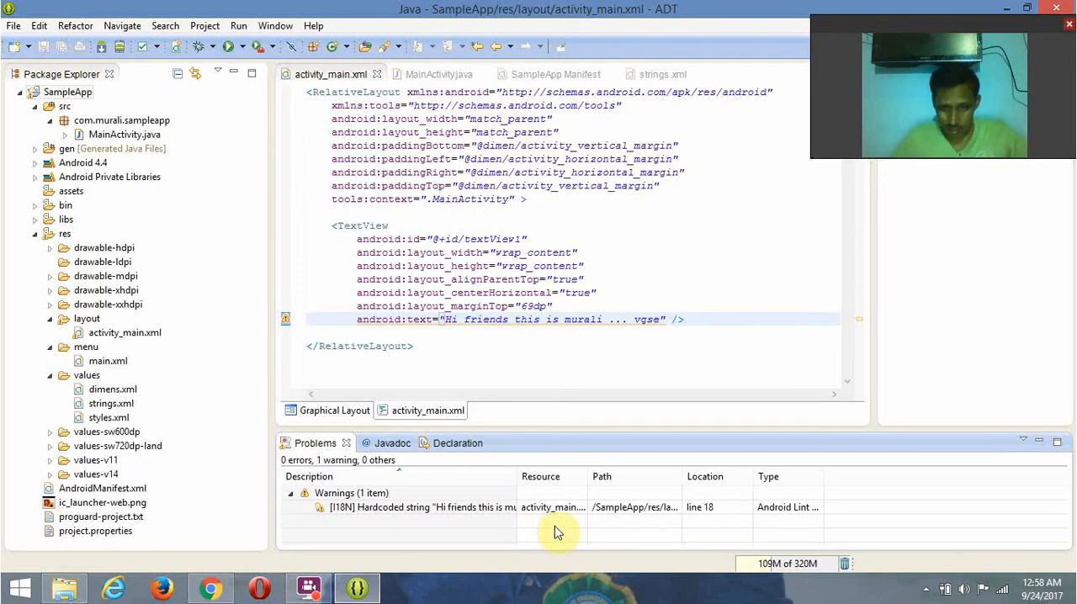
pyautogui.click(606, 513)
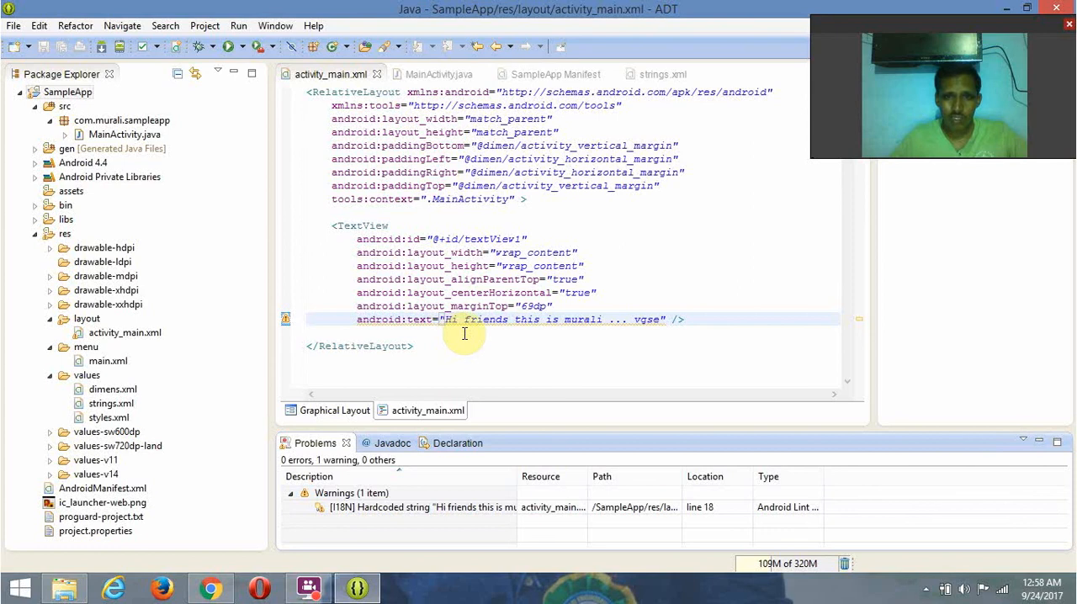
# - In the TextView's android:text, delete the dots and spaces before "vgse" together with the last letter of the presenter's first name
pyautogui.moveTo(620, 321)
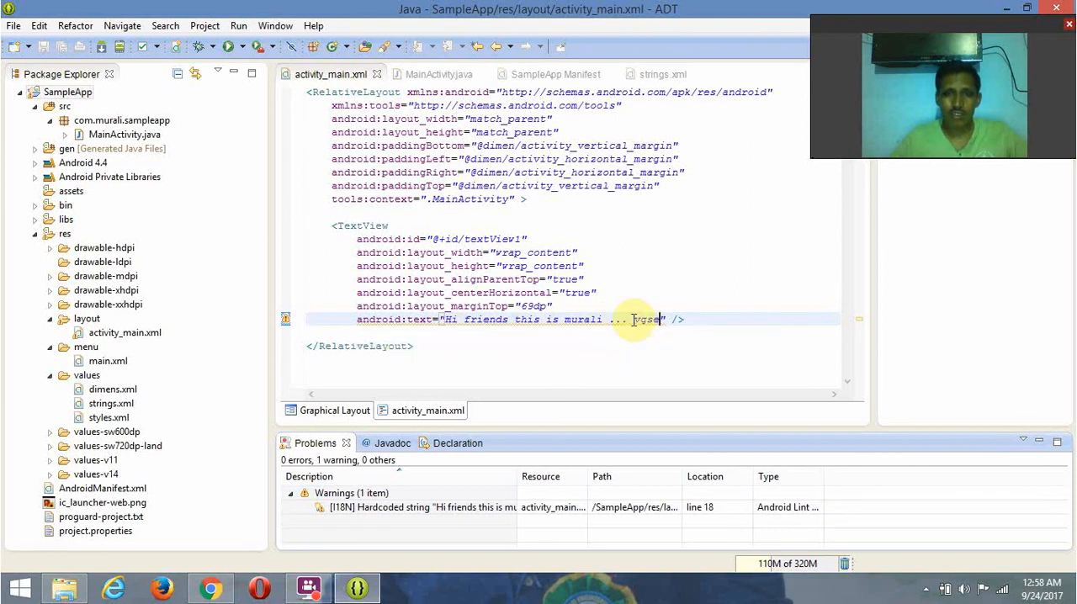
pyautogui.click(632, 320)
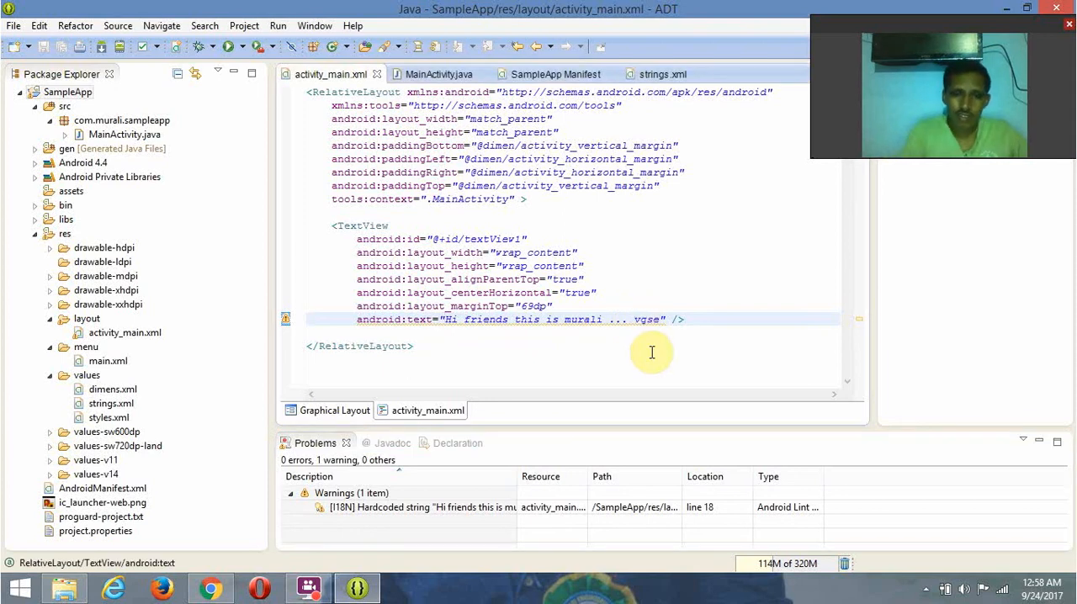
pyautogui.press('BackSpace')
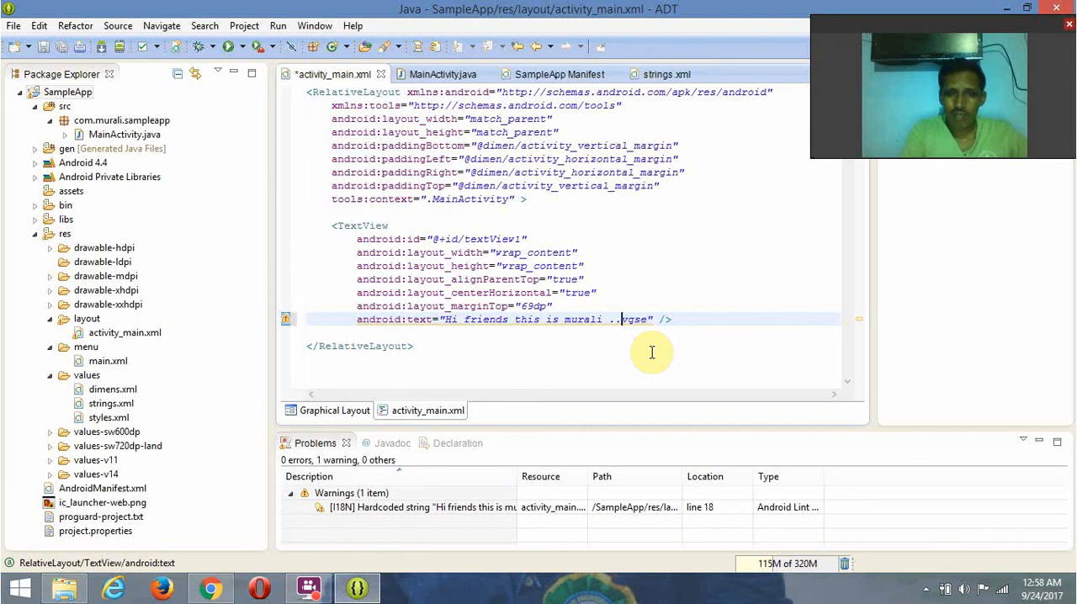
pyautogui.press('BackSpace')
pyautogui.press('BackSpace')
pyautogui.press('BackSpace')
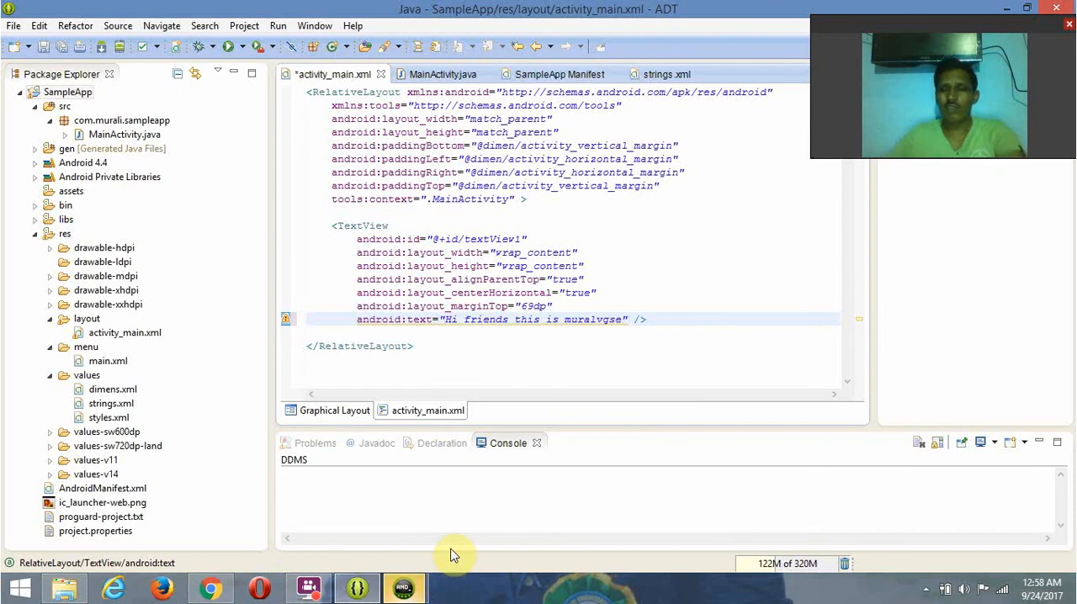
# - Compare the two running emulator windows and close the duplicate 5554:AndroidAVD
pyautogui.moveTo(406, 594)
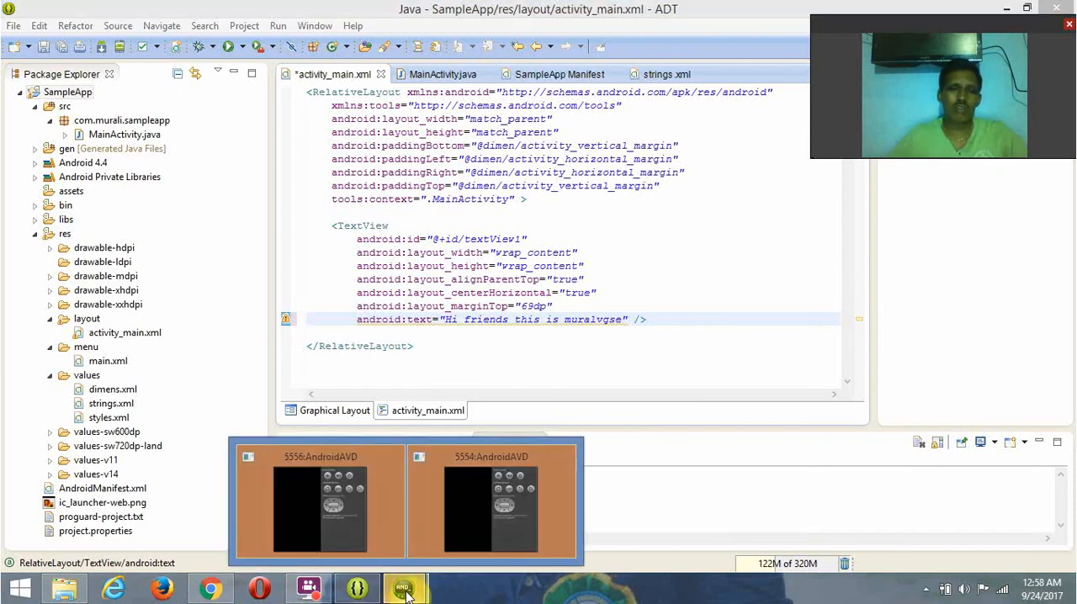
pyautogui.moveTo(323, 523)
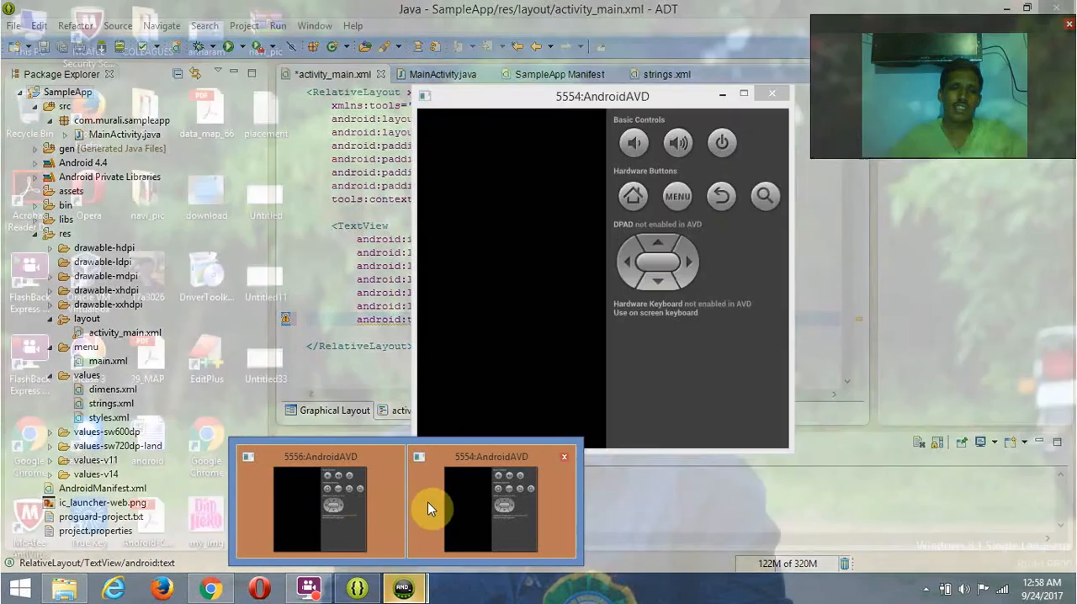
pyautogui.click(426, 505)
pyautogui.click(771, 95)
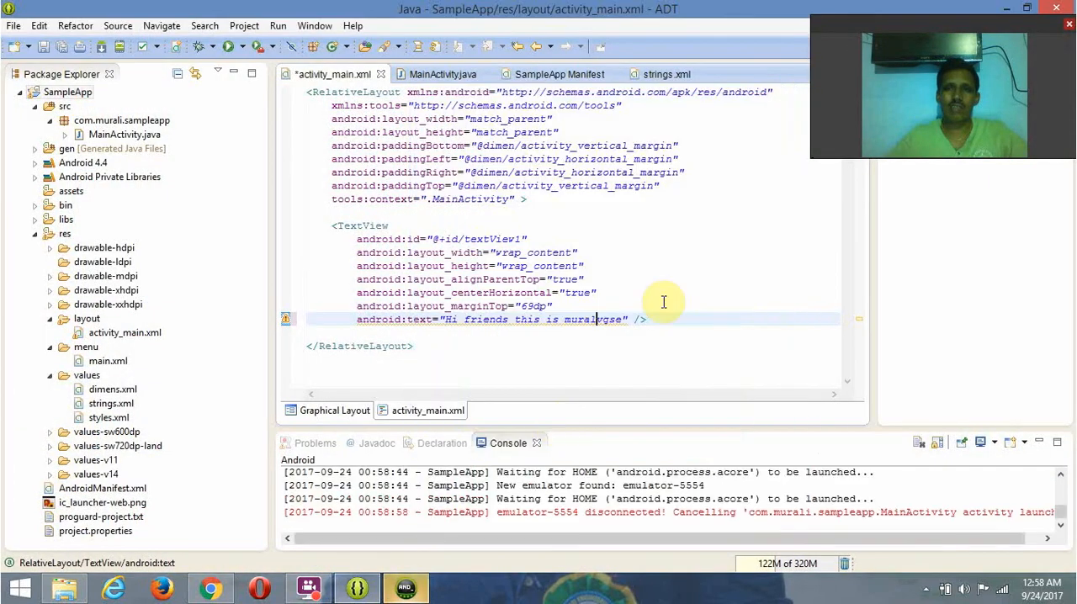
# - Bring the 5556:AndroidAVD emulator to the front, shift its window slightly, and try its Menu and Home hardware buttons
pyautogui.click(407, 589)
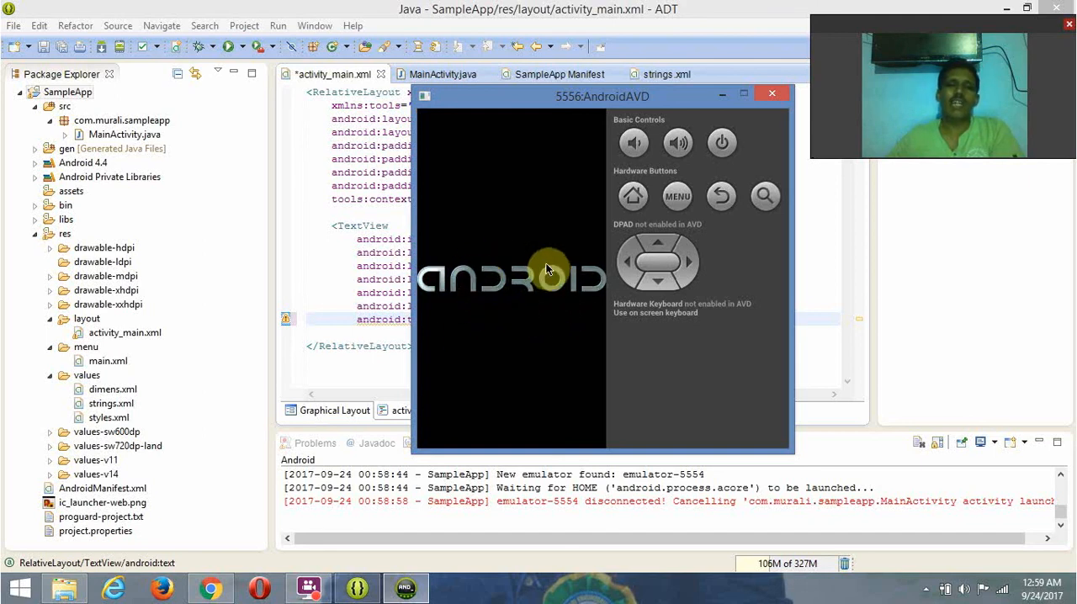
pyautogui.moveTo(501, 97); pyautogui.dragTo(451, 84)
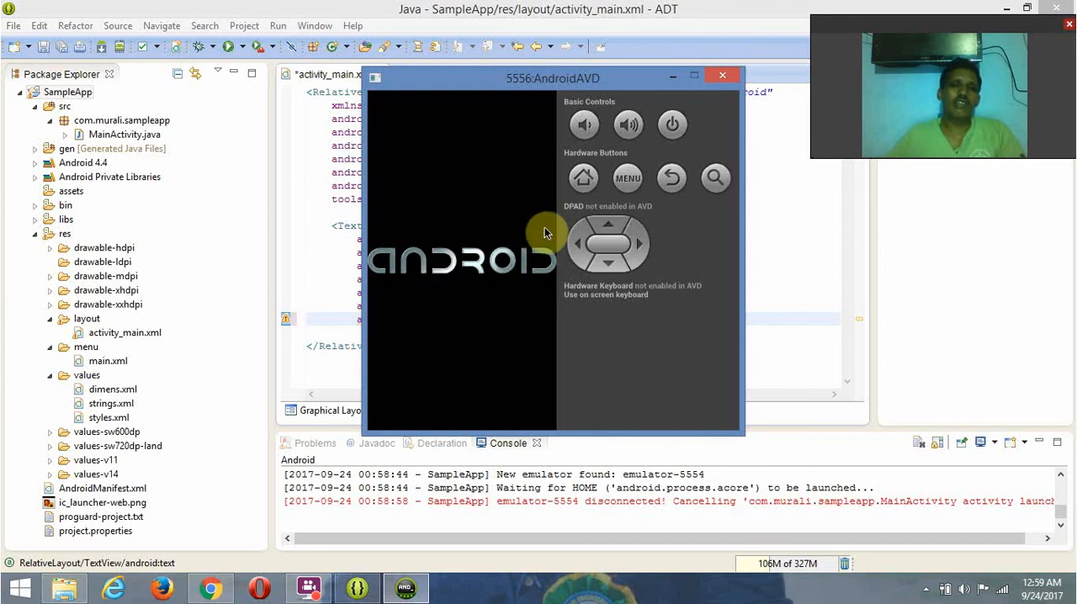
pyautogui.click(626, 175)
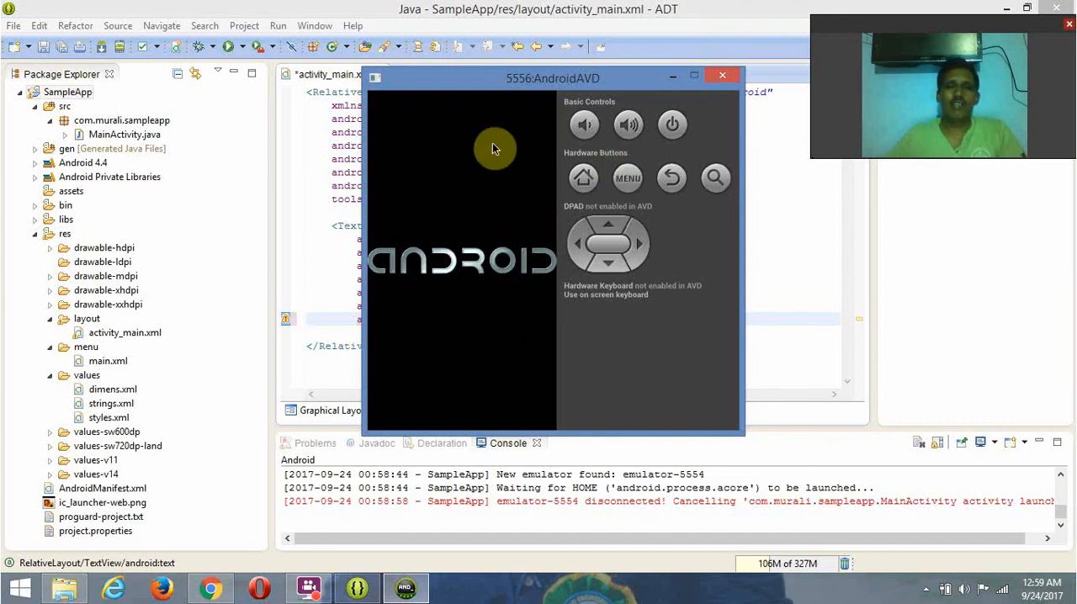
pyautogui.click(593, 182)
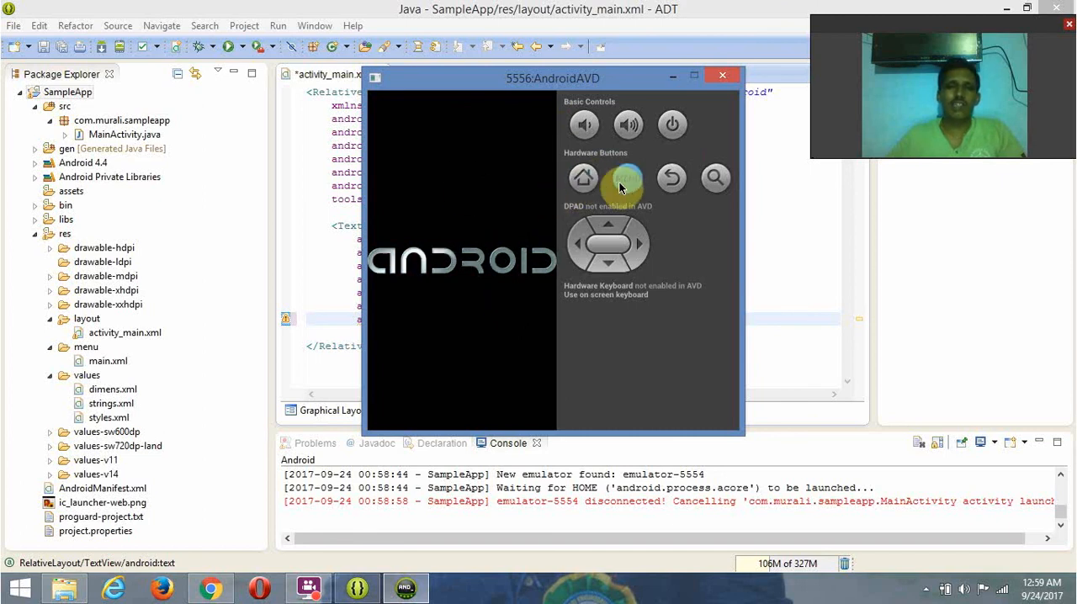
# - Unlock the emulator's lock screen and open the list of installed apps
pyautogui.click(681, 187)
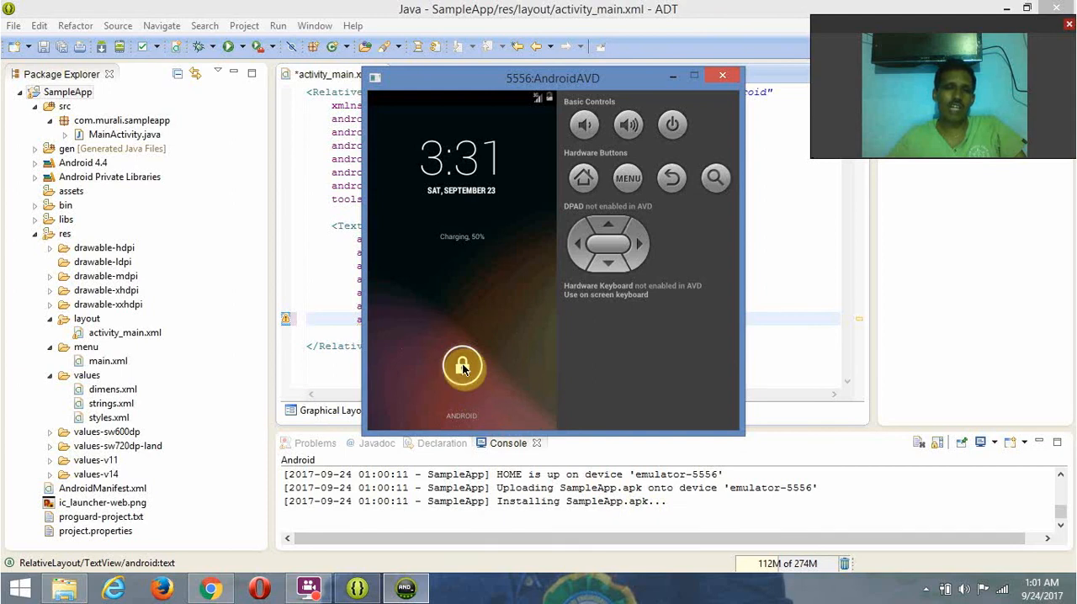
pyautogui.moveTo(463, 368)
pyautogui.mouseDown()
pyautogui.moveTo(421, 365)
pyautogui.moveTo(458, 374)
pyautogui.moveTo(547, 297)
pyautogui.mouseUp()
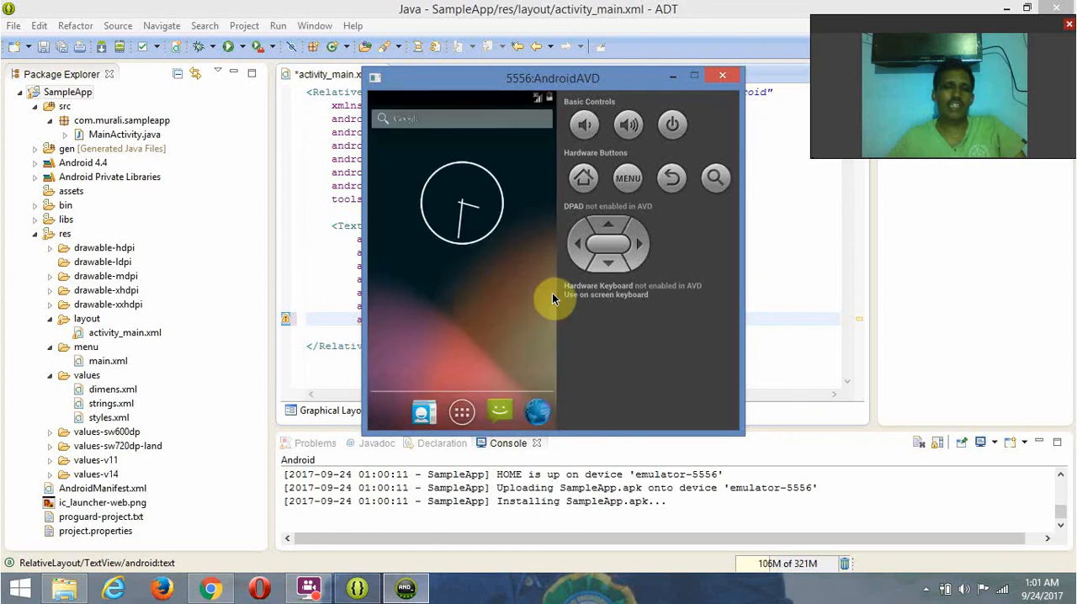
pyautogui.click(462, 415)
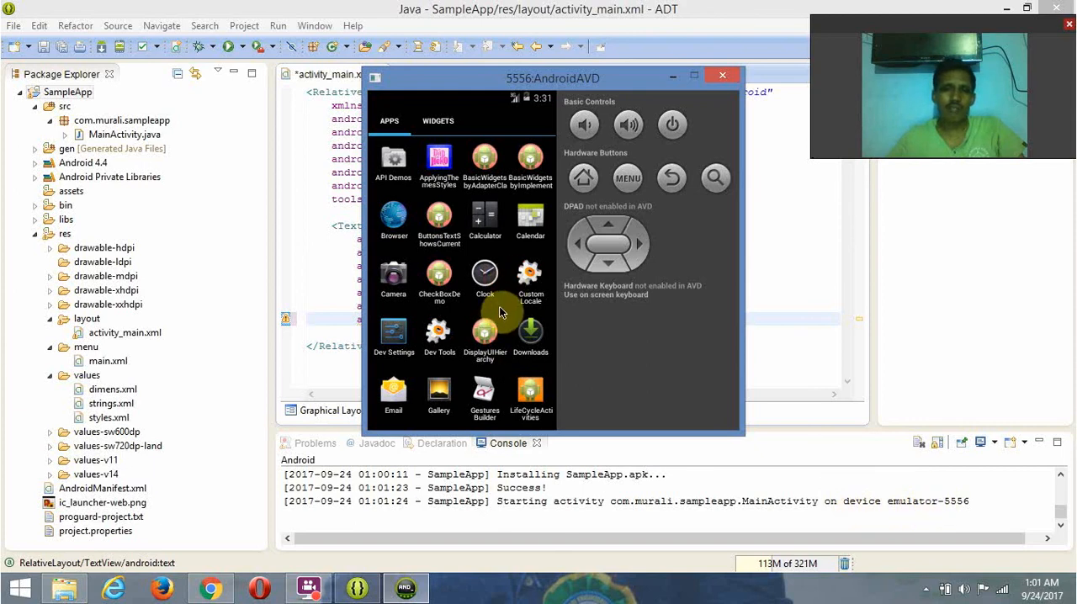
# - Browse back and forth through the emulator's pages of installed apps to locate SampleApp, and return to the home screen
pyautogui.moveTo(483, 307); pyautogui.dragTo(374, 300)
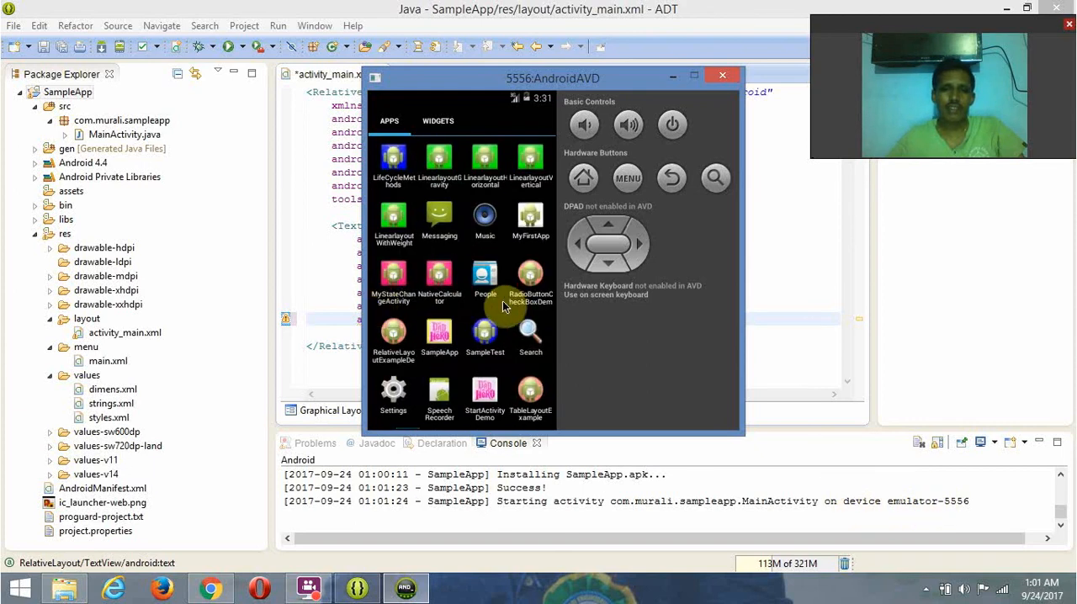
pyautogui.moveTo(502, 300); pyautogui.dragTo(308, 300)
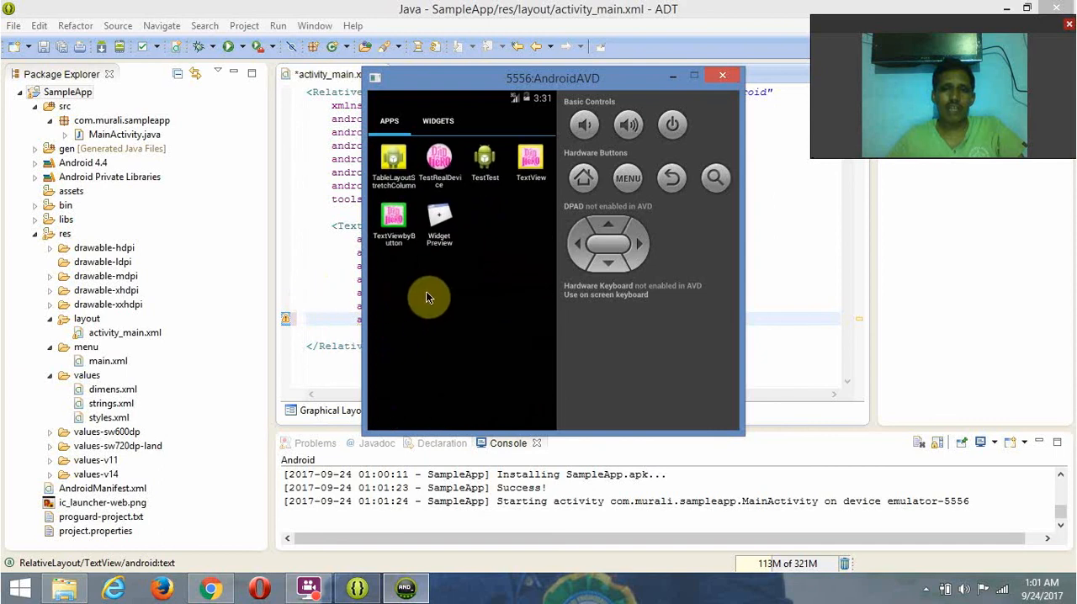
pyautogui.moveTo(416, 297); pyautogui.dragTo(500, 293)
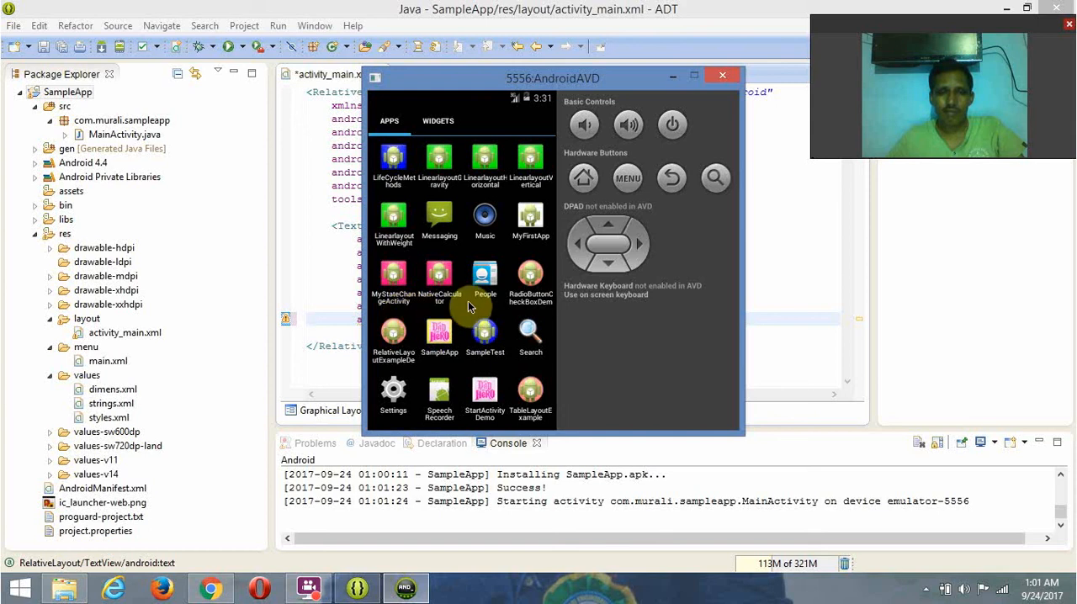
pyautogui.moveTo(468, 300); pyautogui.dragTo(490, 301)
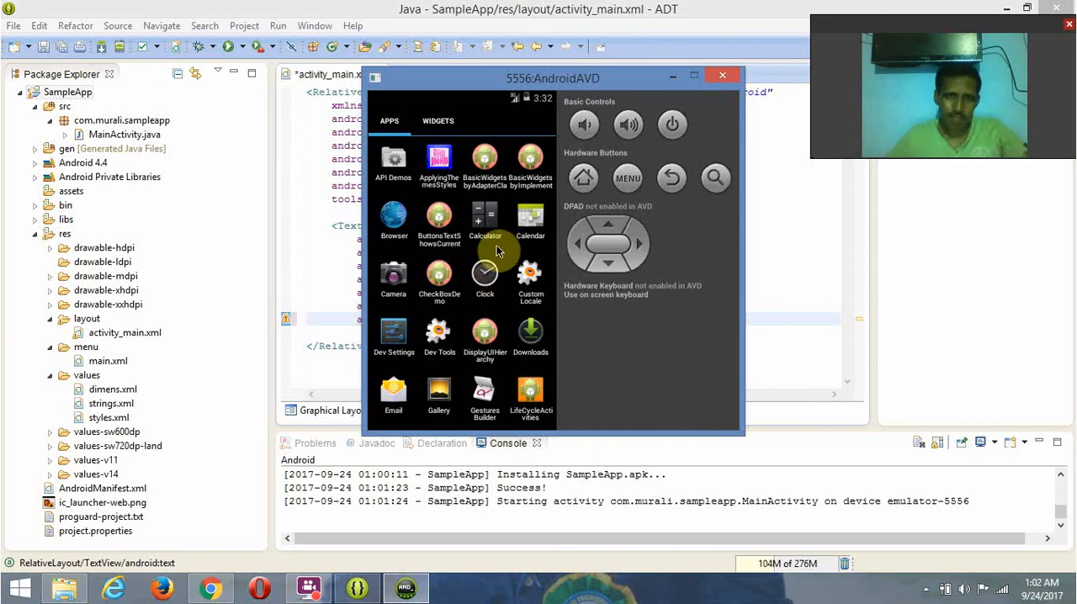
pyautogui.moveTo(496, 245); pyautogui.dragTo(386, 240)
pyautogui.moveTo(413, 274); pyautogui.dragTo(496, 291)
pyautogui.moveTo(405, 298); pyautogui.dragTo(508, 290)
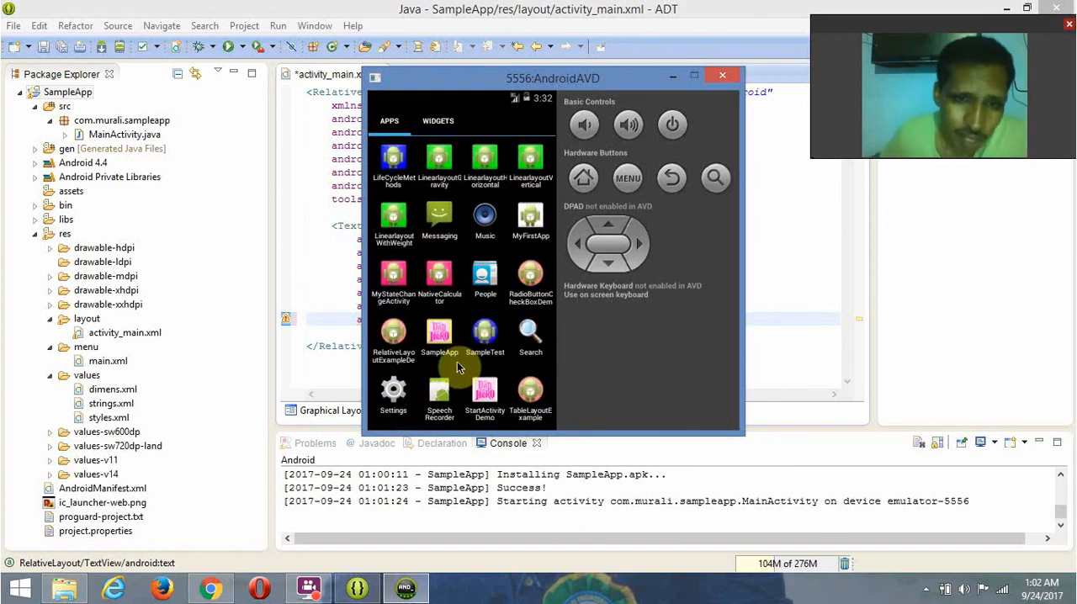
pyautogui.click(455, 395)
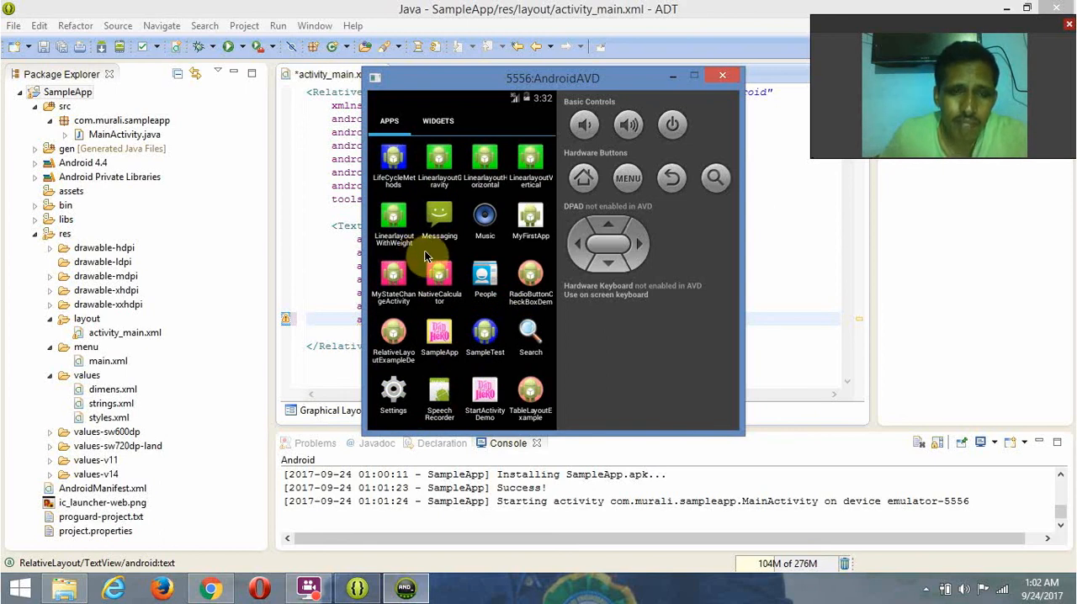
pyautogui.moveTo(424, 250); pyautogui.dragTo(522, 252)
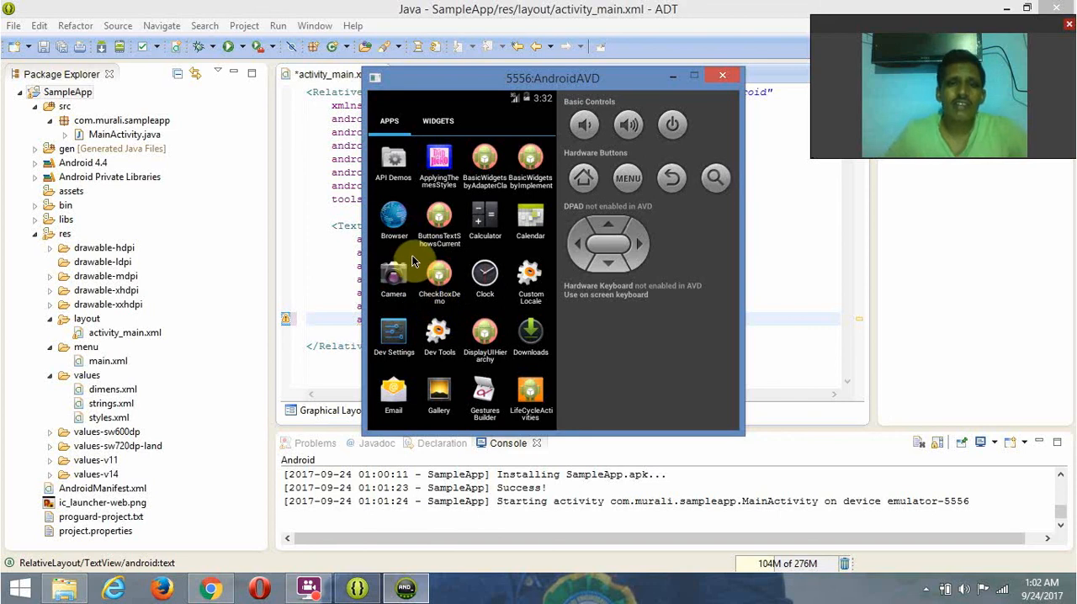
pyautogui.click(669, 179)
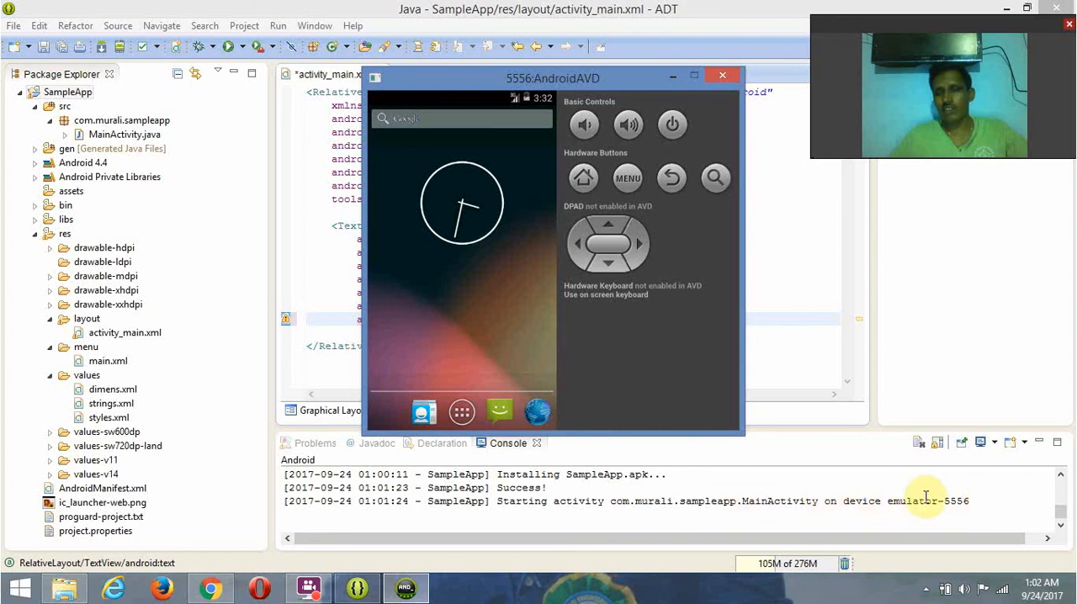
# - Reopen the emulator's app list, go to its second page and launch SampleApp
pyautogui.click(461, 411)
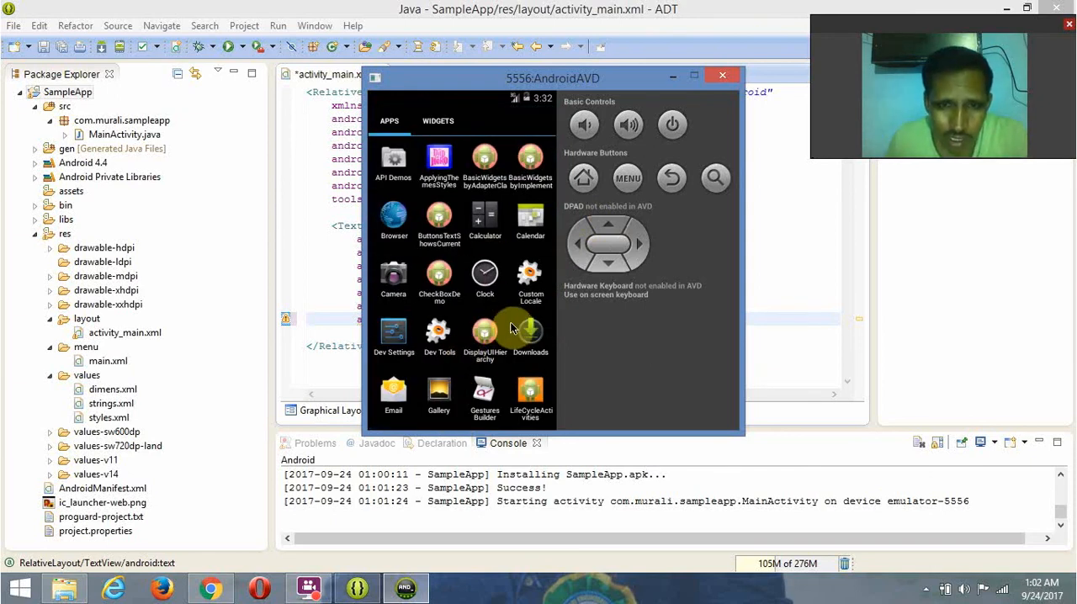
pyautogui.moveTo(461, 324); pyautogui.dragTo(424, 320)
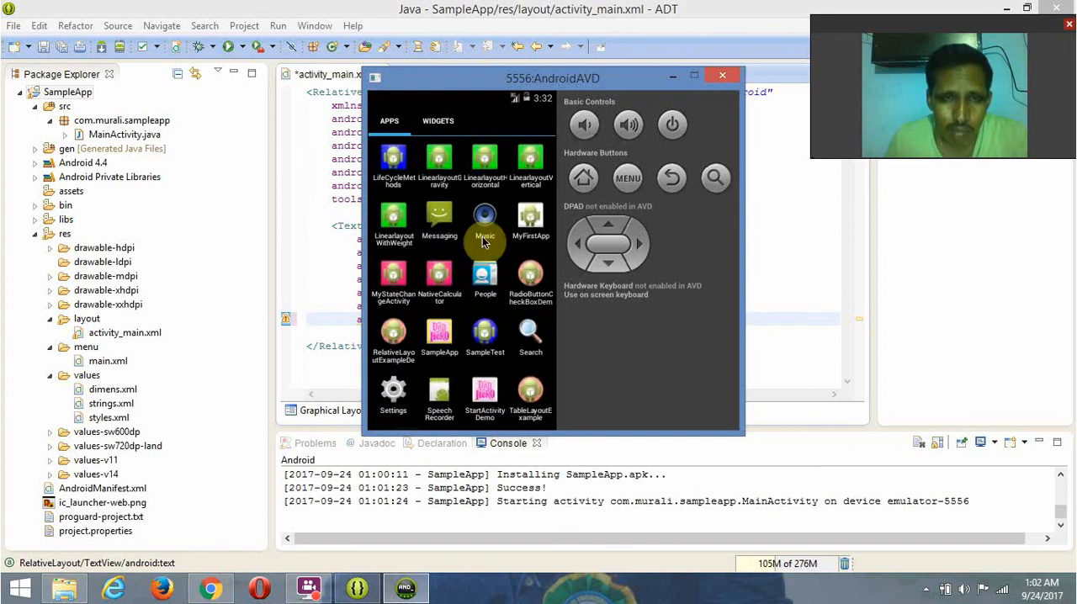
pyautogui.click(437, 336)
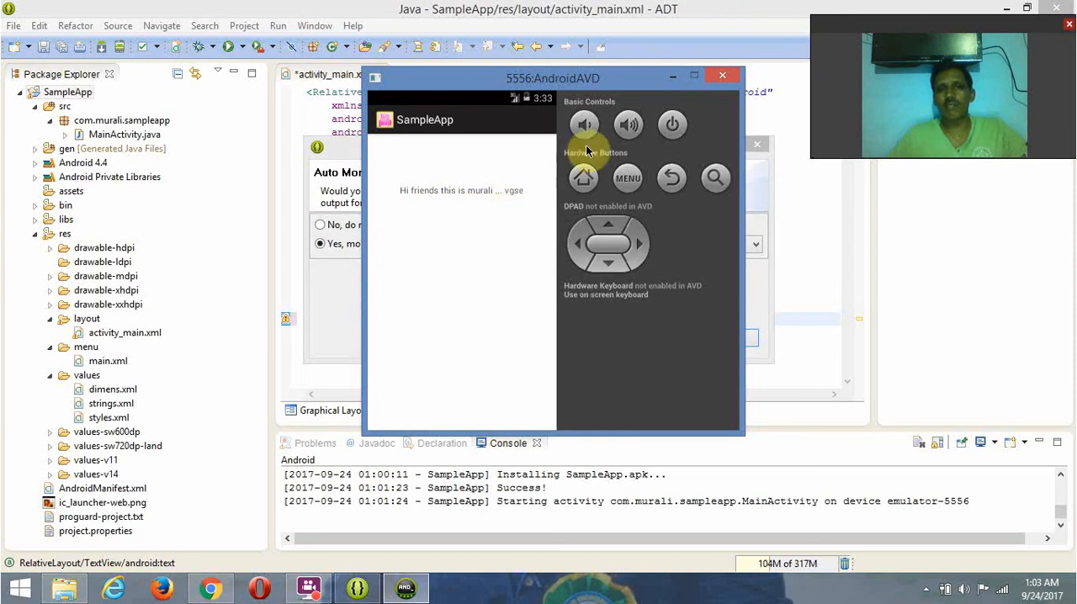
# - Move the emulator window aside, accept automatic logcat monitoring for messages above error priority, and bring the emulator back over the editor
pyautogui.moveTo(673, 76); pyautogui.dragTo(267, 122)
pyautogui.moveTo(153, 176); pyautogui.dragTo(307, 151)
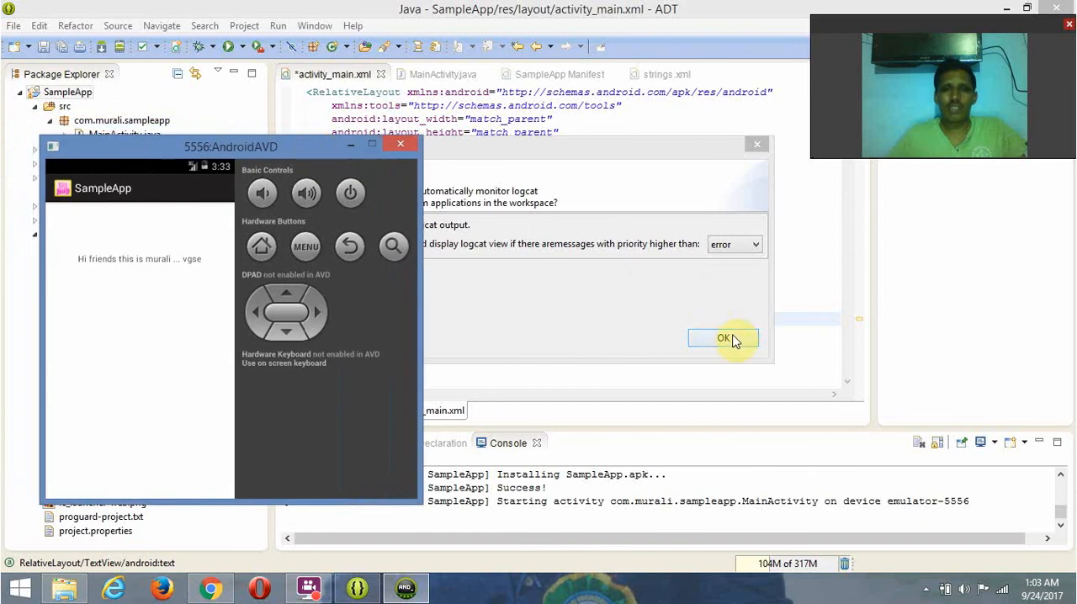
pyautogui.click(722, 338)
pyautogui.click(395, 587)
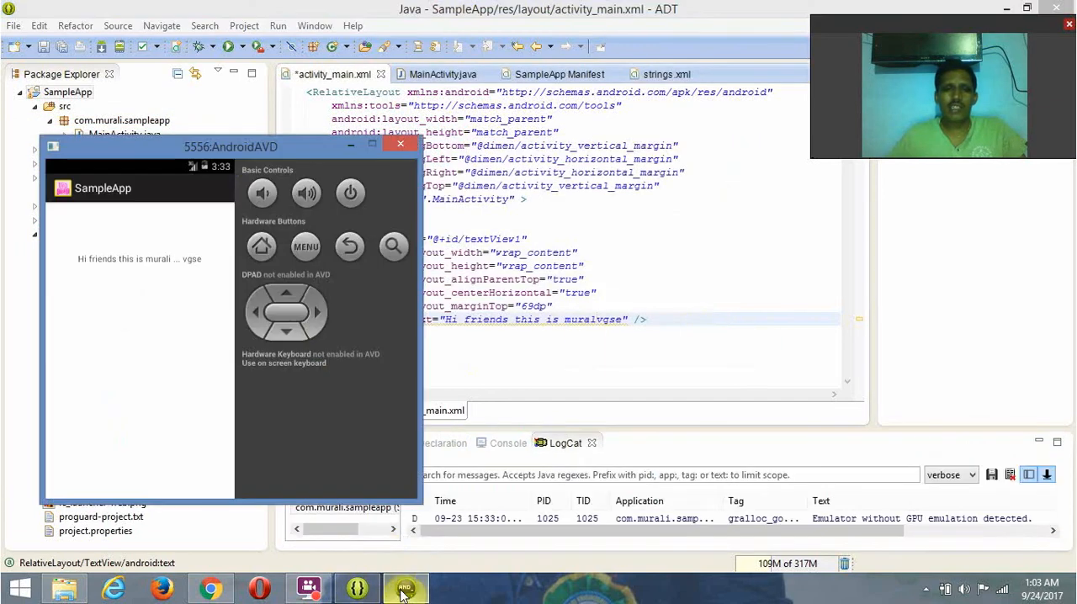
pyautogui.moveTo(232, 150); pyautogui.dragTo(538, 53)
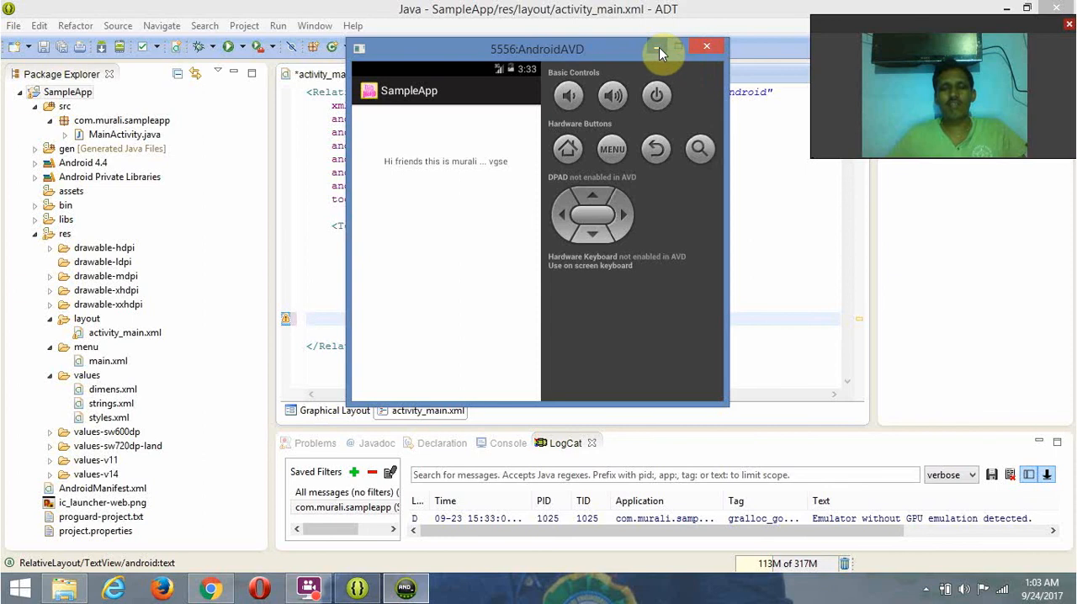
# - Switch to Chrome and review the adt-bundle-windows-x86_64 search results and the adt-bundle download index
pyautogui.click(211, 589)
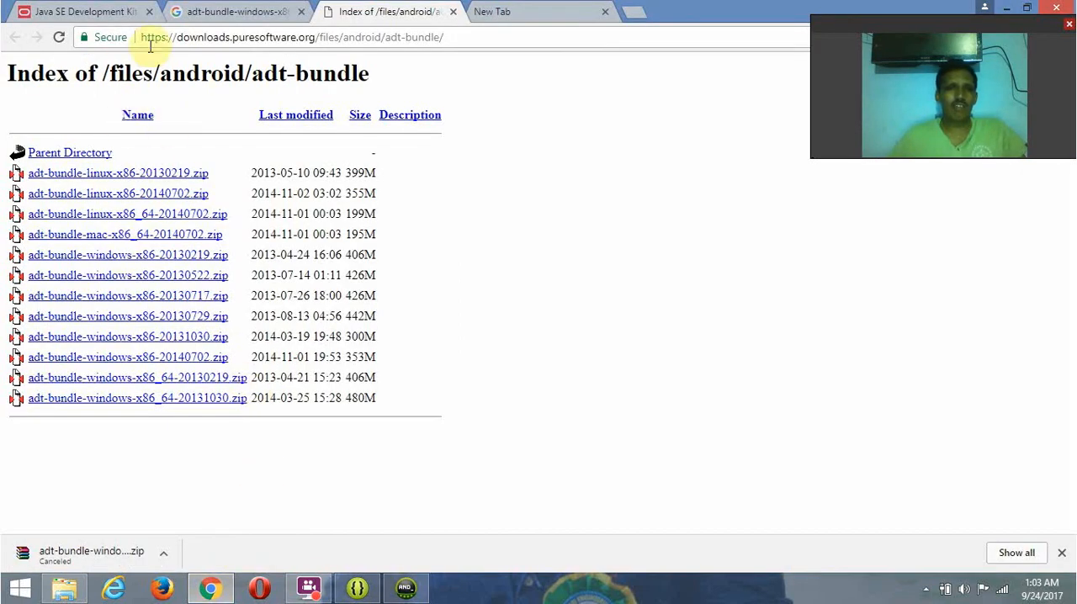
pyautogui.click(229, 12)
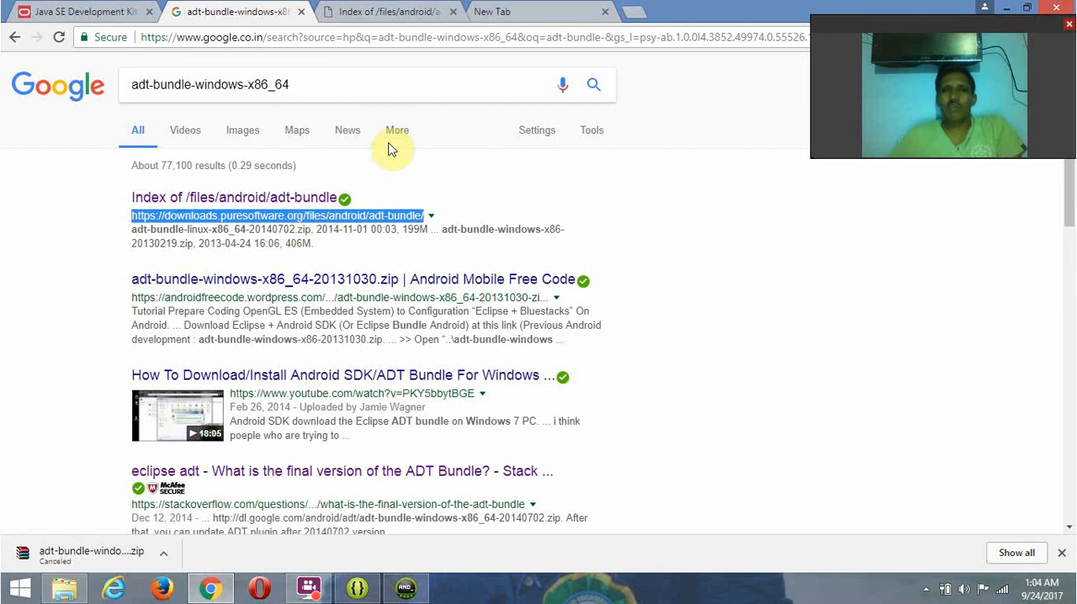
pyautogui.click(383, 12)
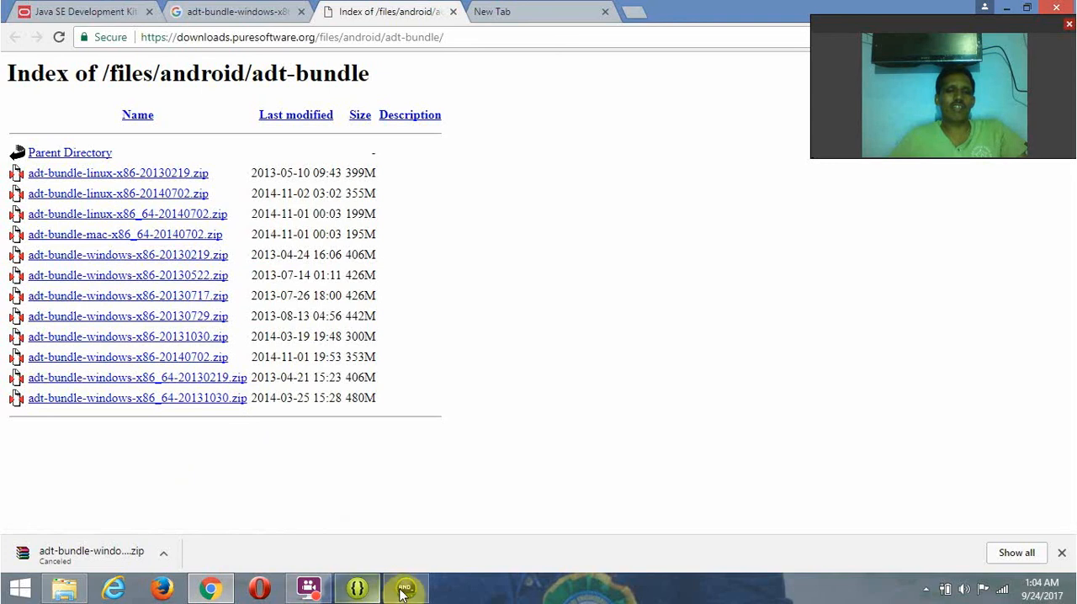
pyautogui.click(361, 591)
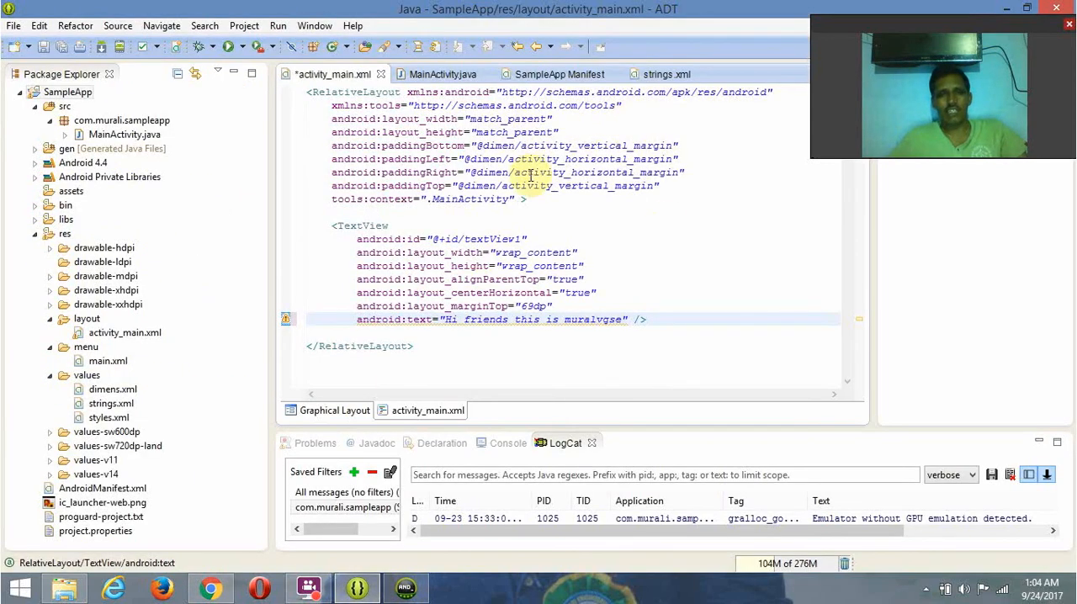
pyautogui.click(64, 589)
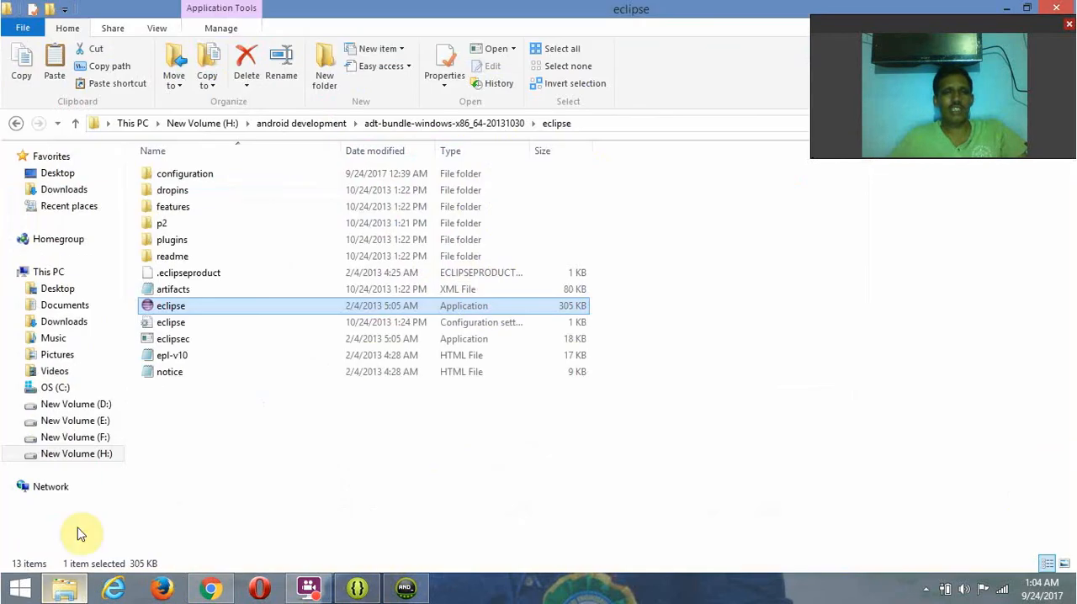
pyautogui.click(409, 124)
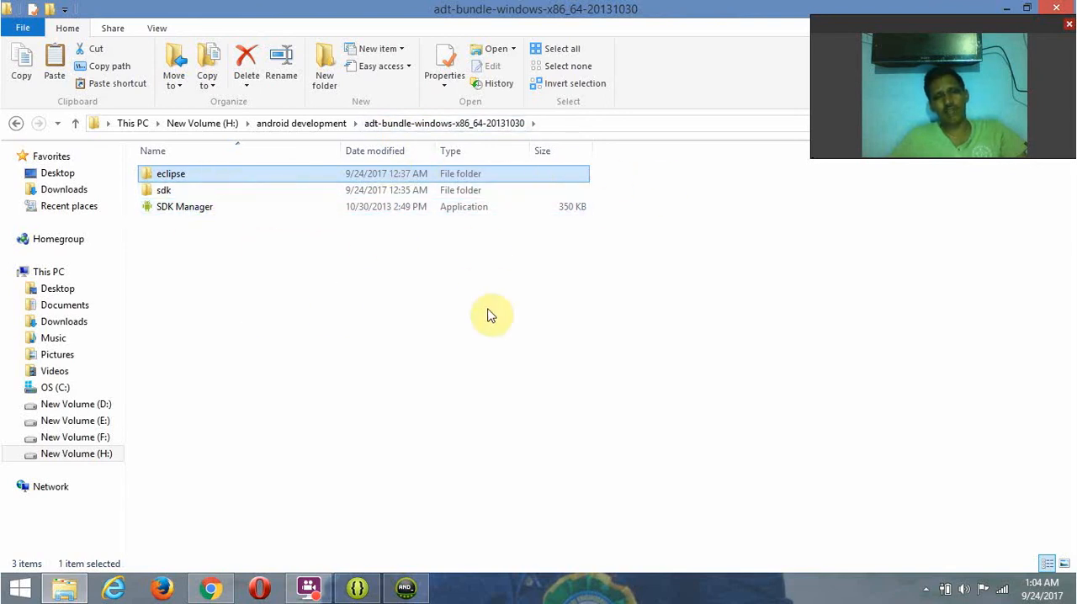
# - Show the 5556:AndroidAVD emulator running SampleApp in front of ADT, and minimize the emulator to return to the layout code
pyautogui.click(403, 595)
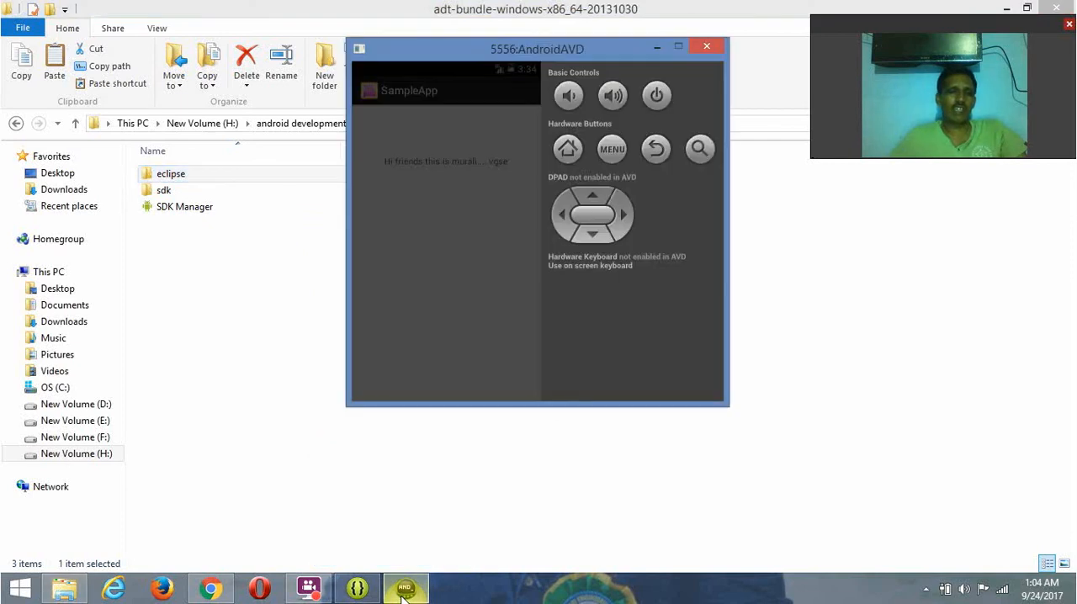
pyautogui.click(351, 575)
pyautogui.click(405, 588)
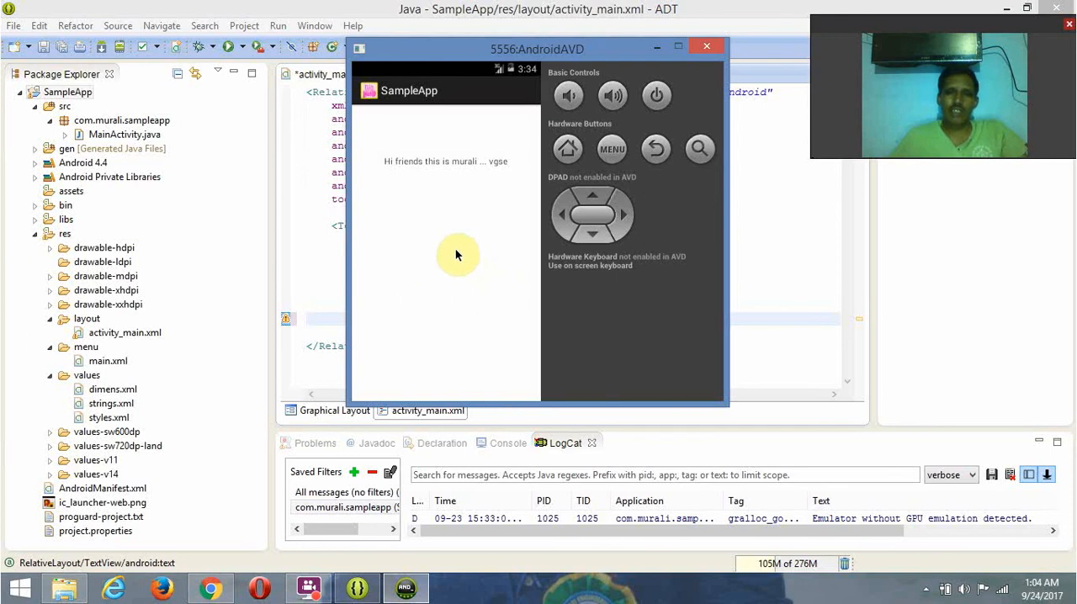
pyautogui.click(652, 47)
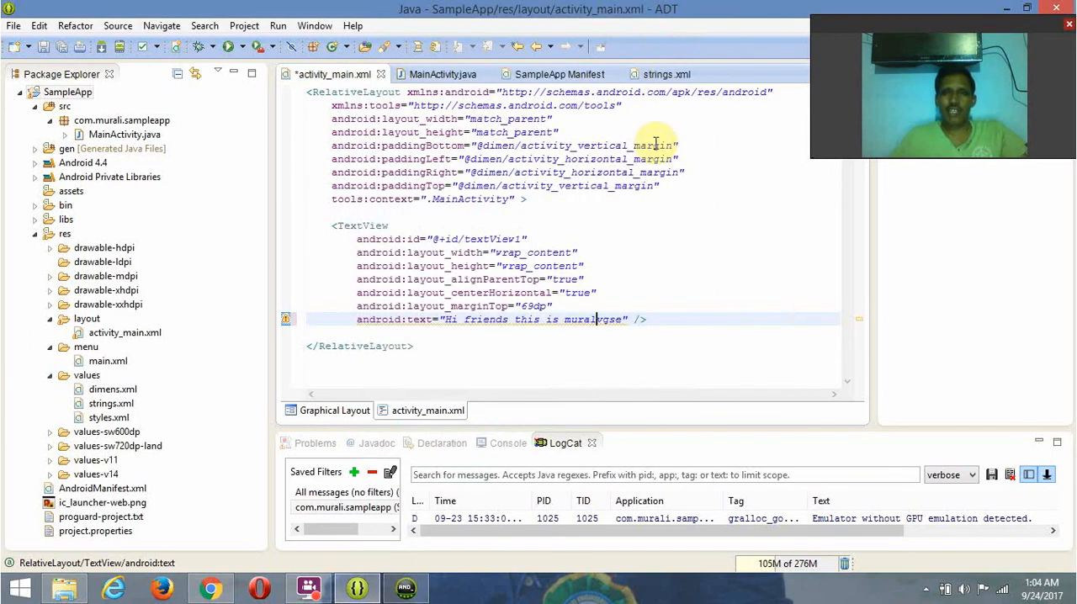